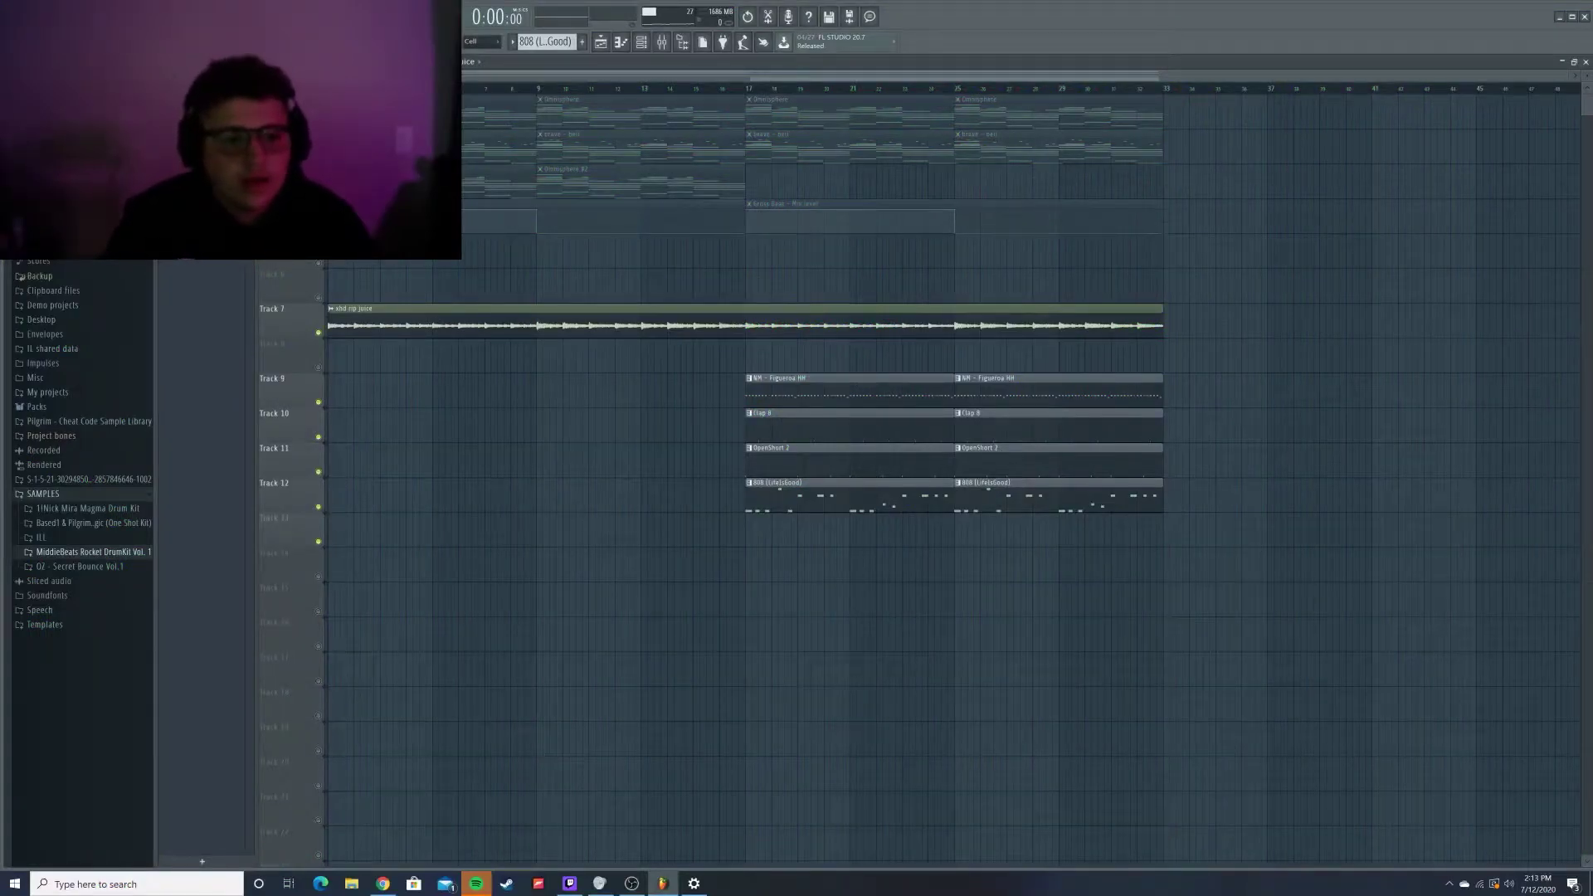
- Play the beat briefly, then mute drum Tracks 9, 10, 11 and 12 in the Playlist
key("space")
key("space")
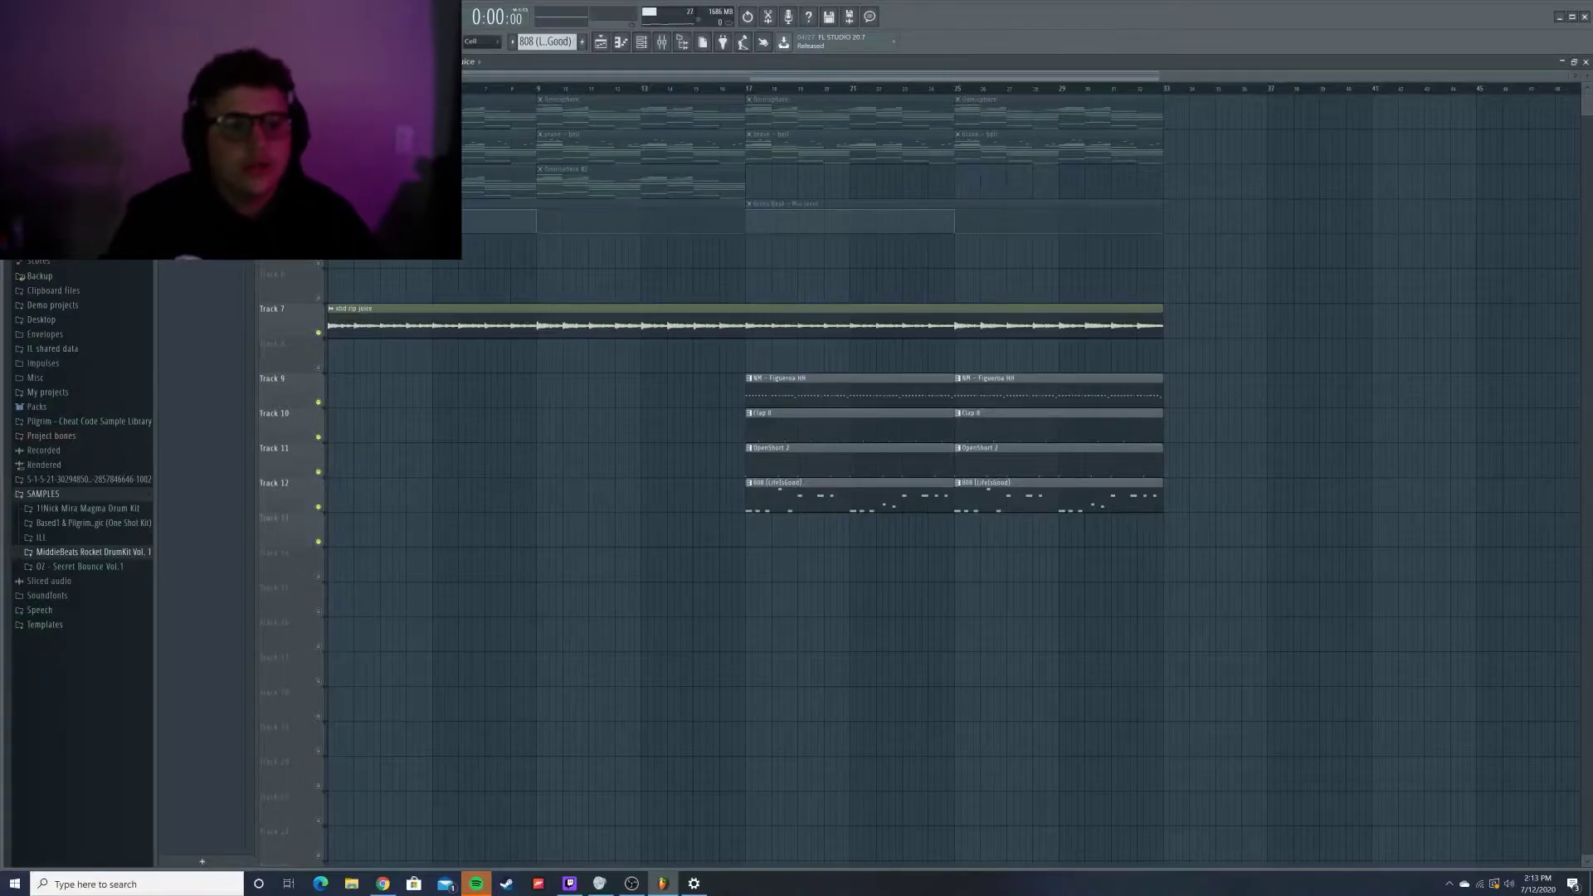
key("space")
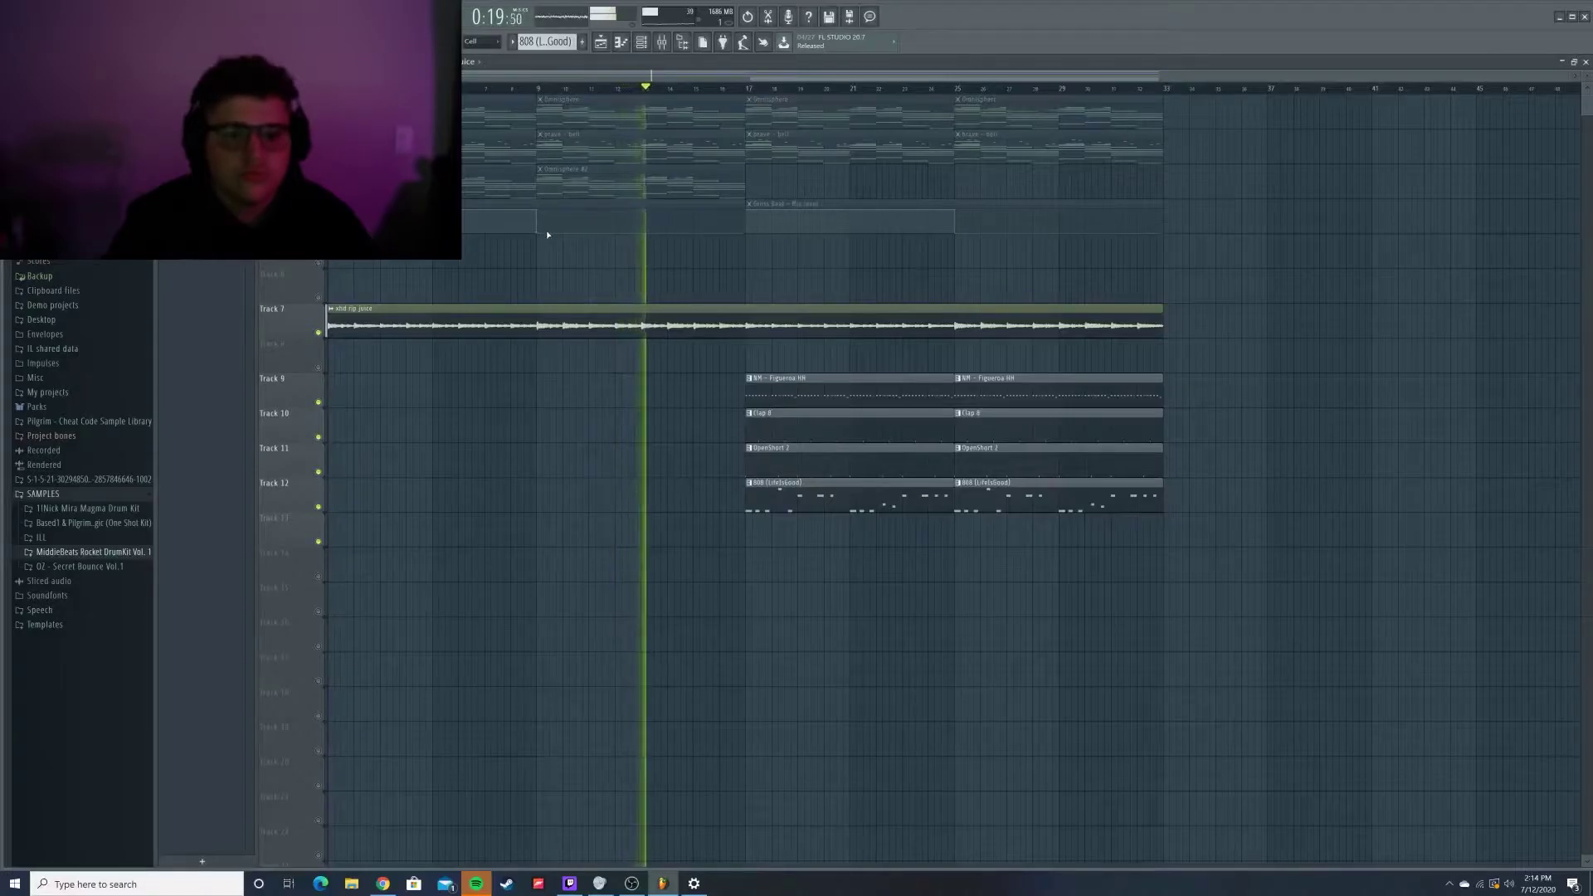
left_click(317, 402)
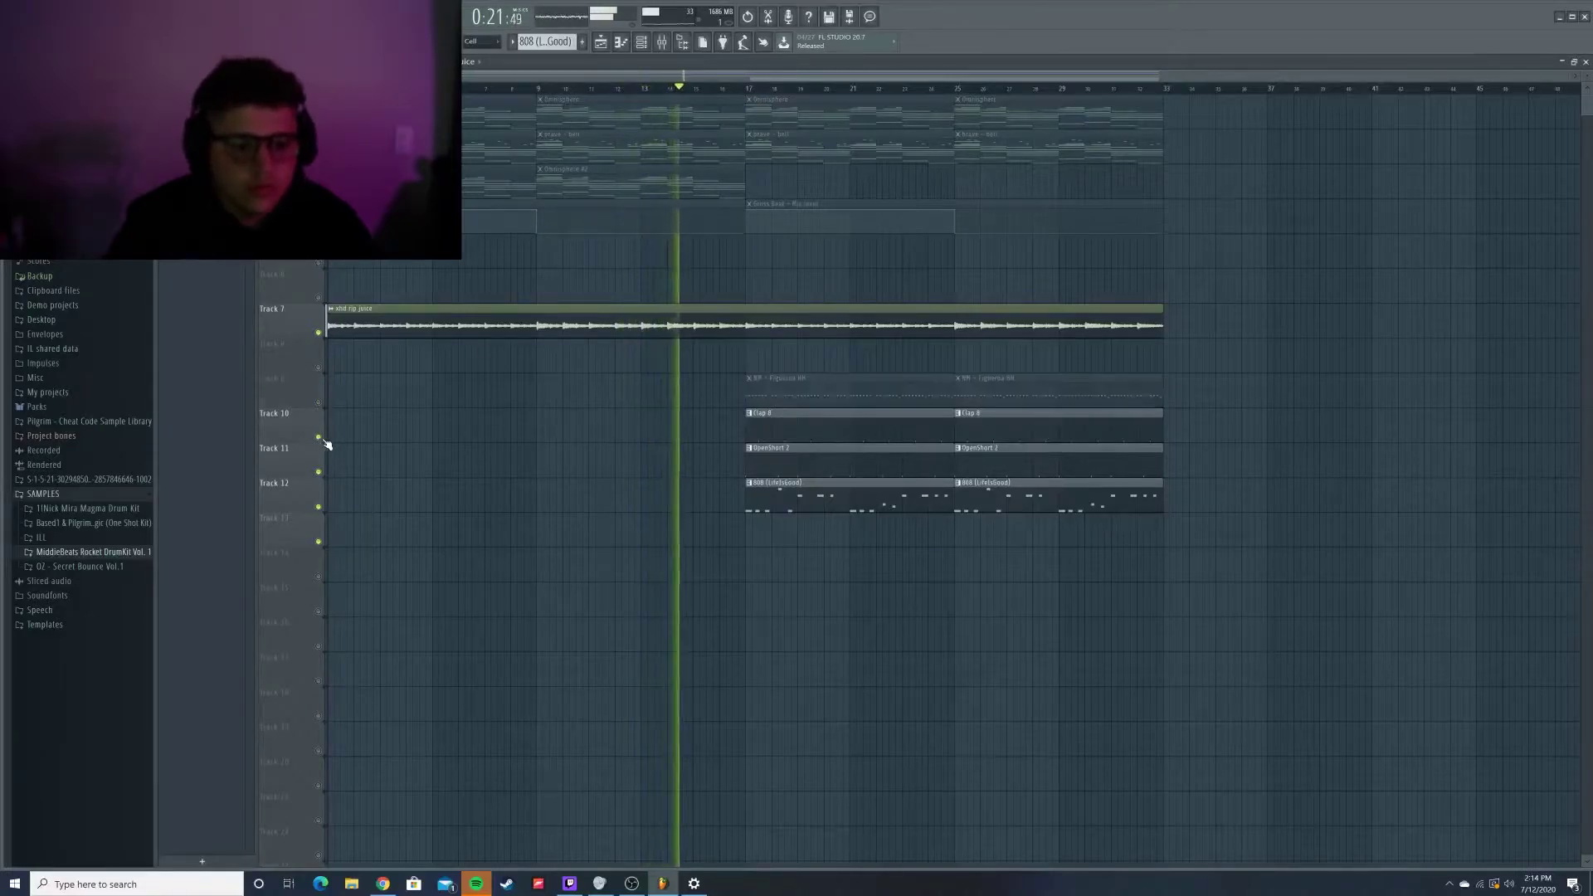
left_click(318, 438)
left_click(318, 472)
left_click(318, 507)
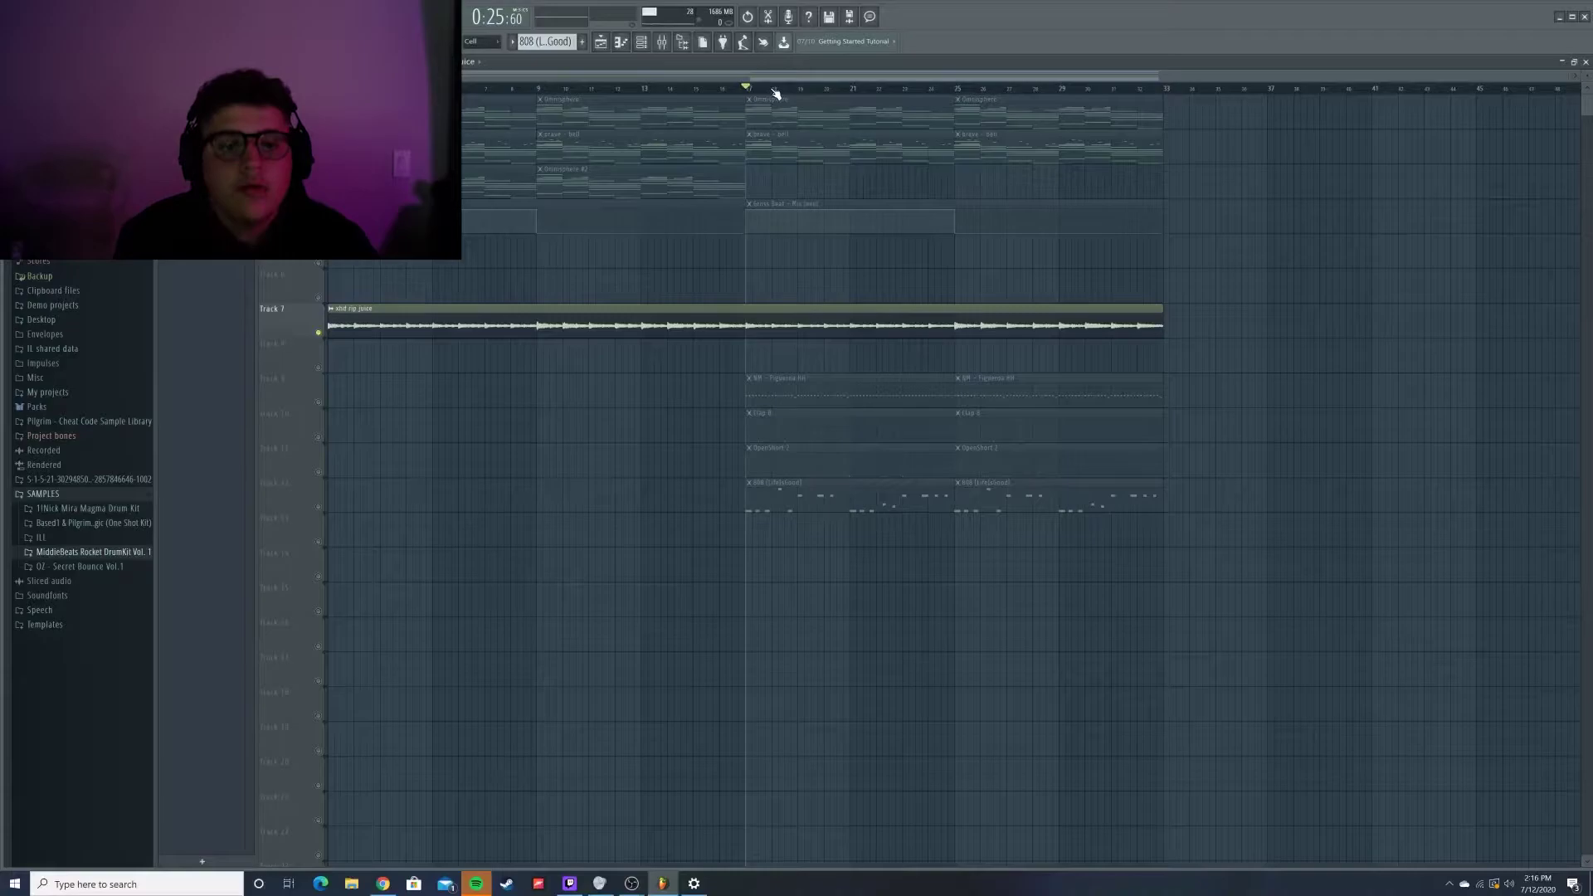
- Stop playback and mute the xhd rip juice sample on Track 7
key("space")
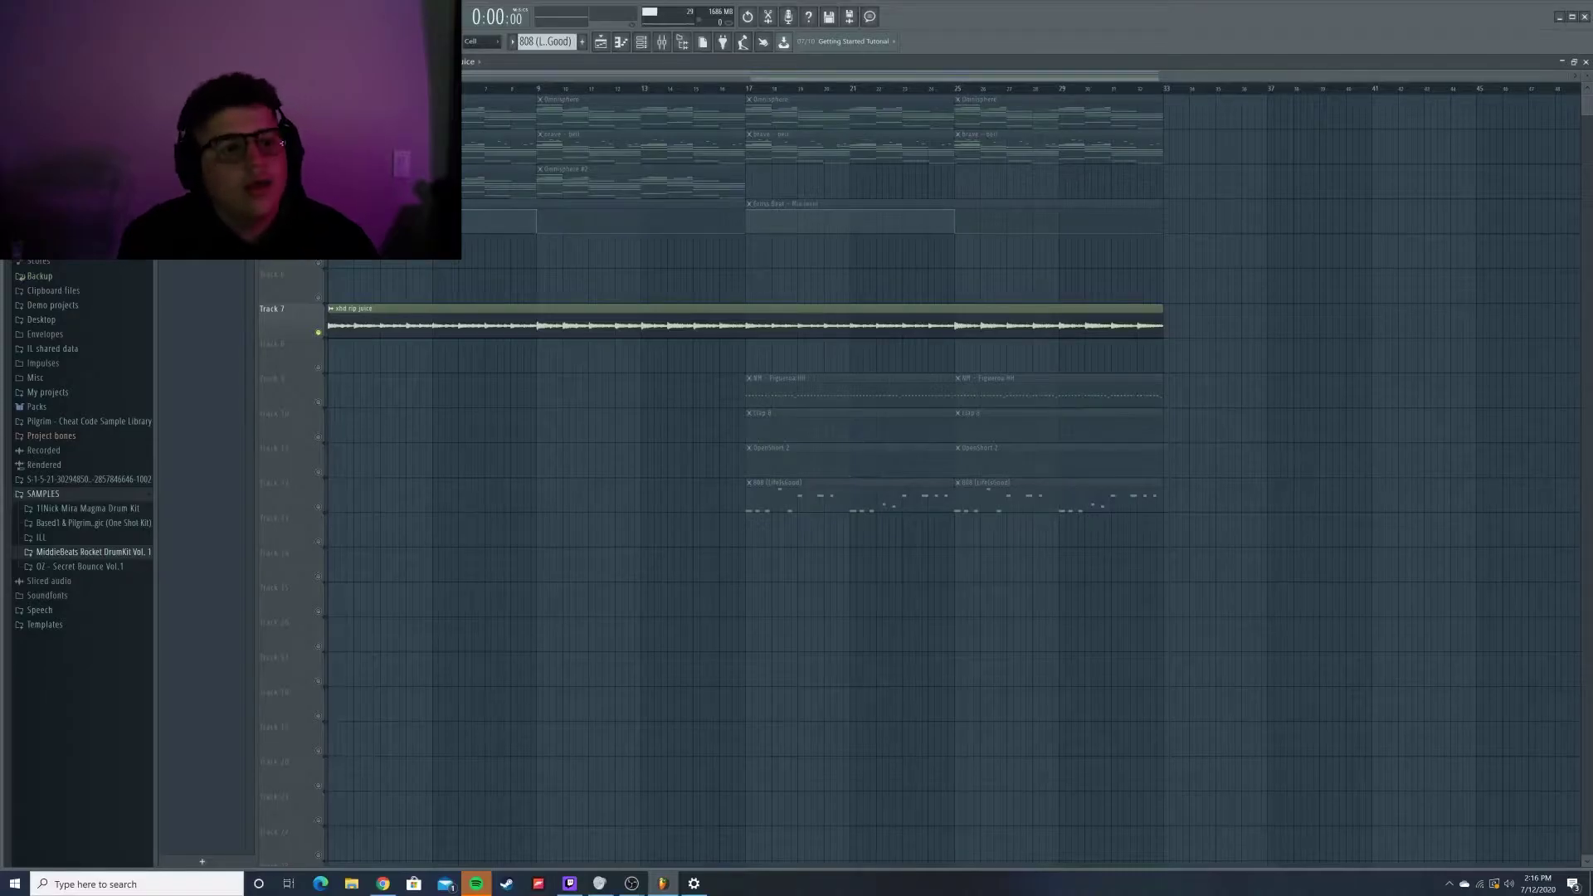
left_click(320, 333)
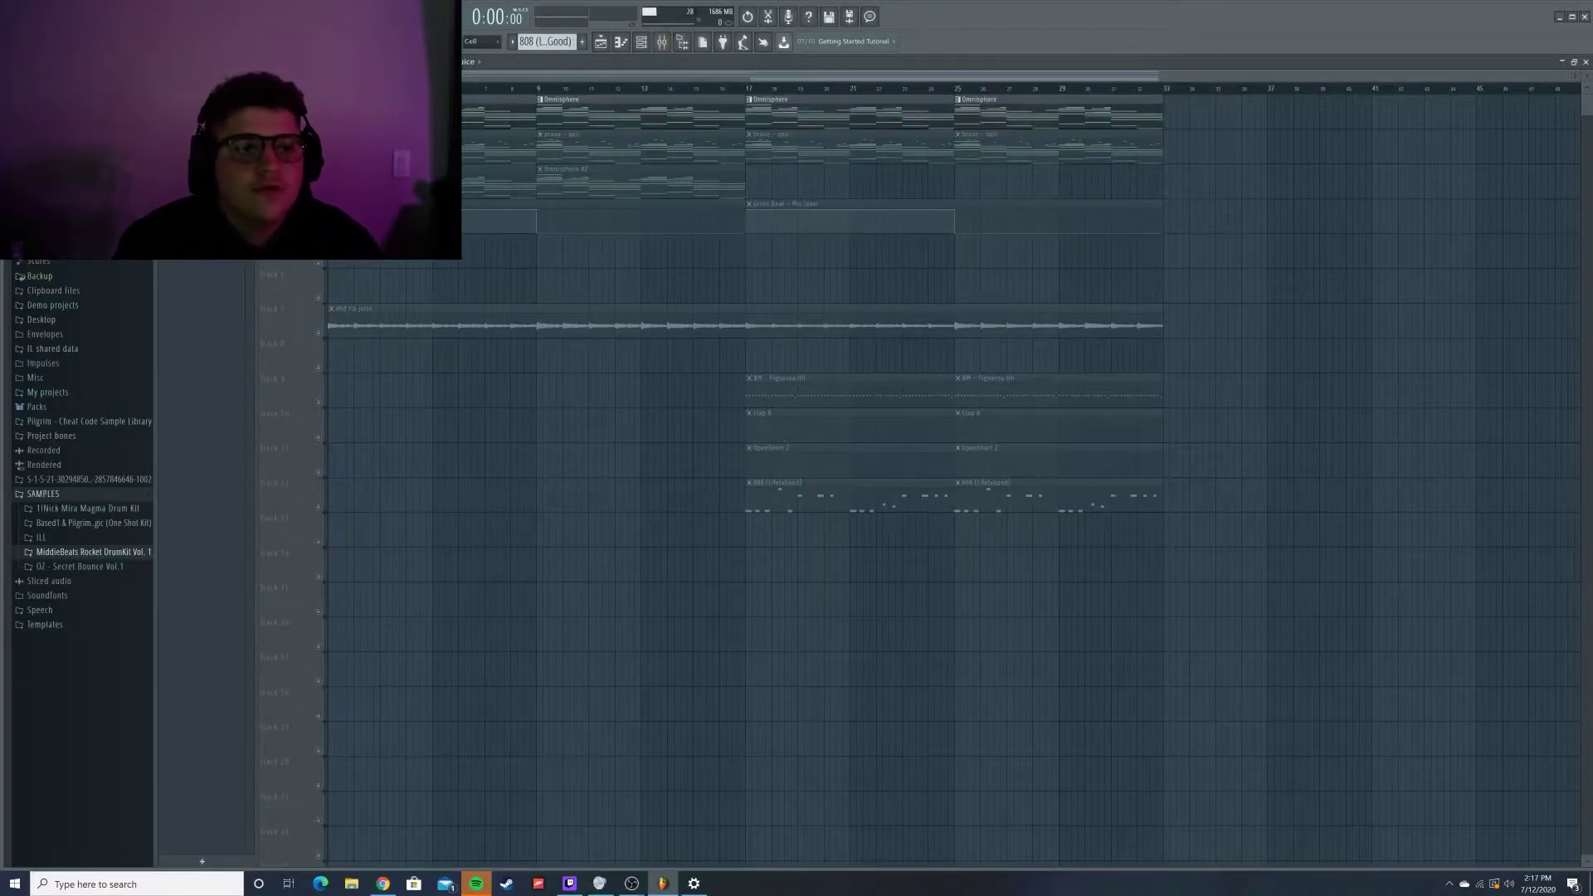
key("F7")
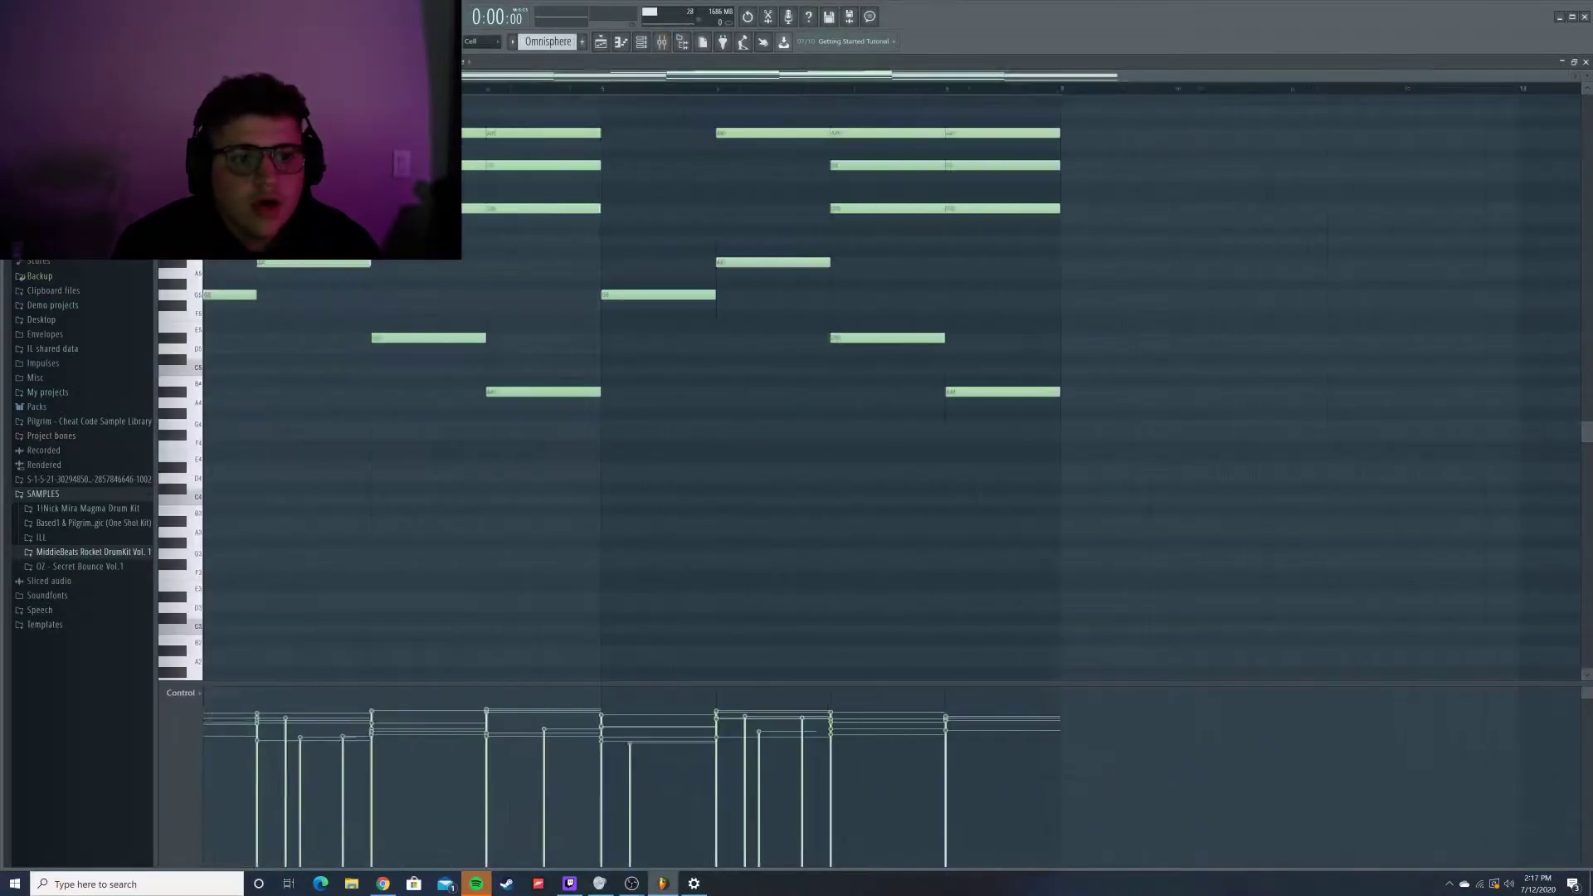
left_click(641, 42)
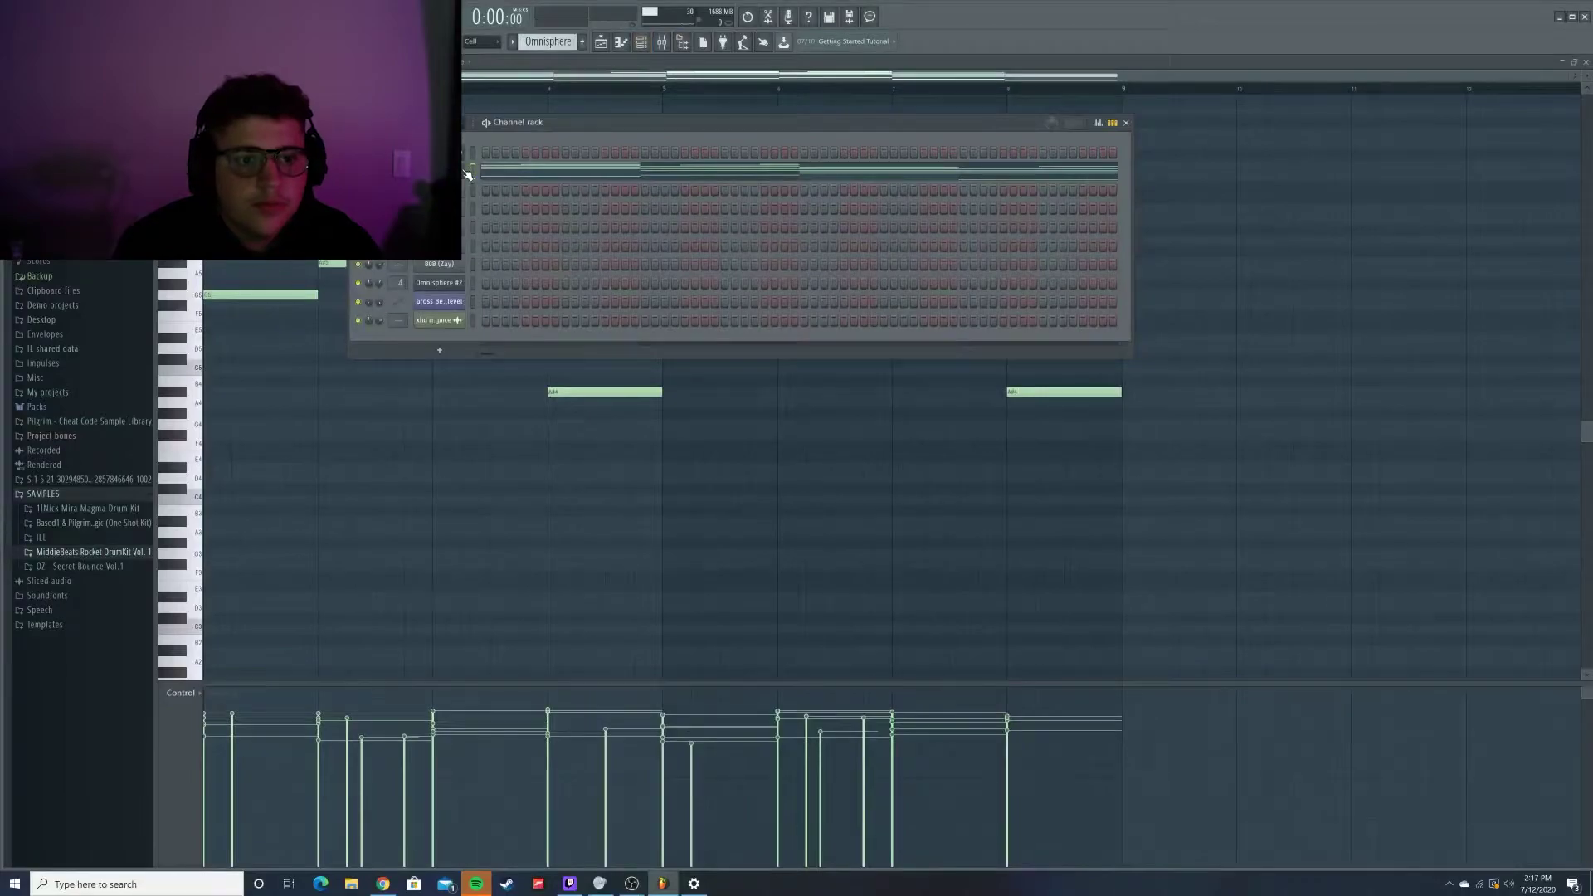
left_click(468, 172)
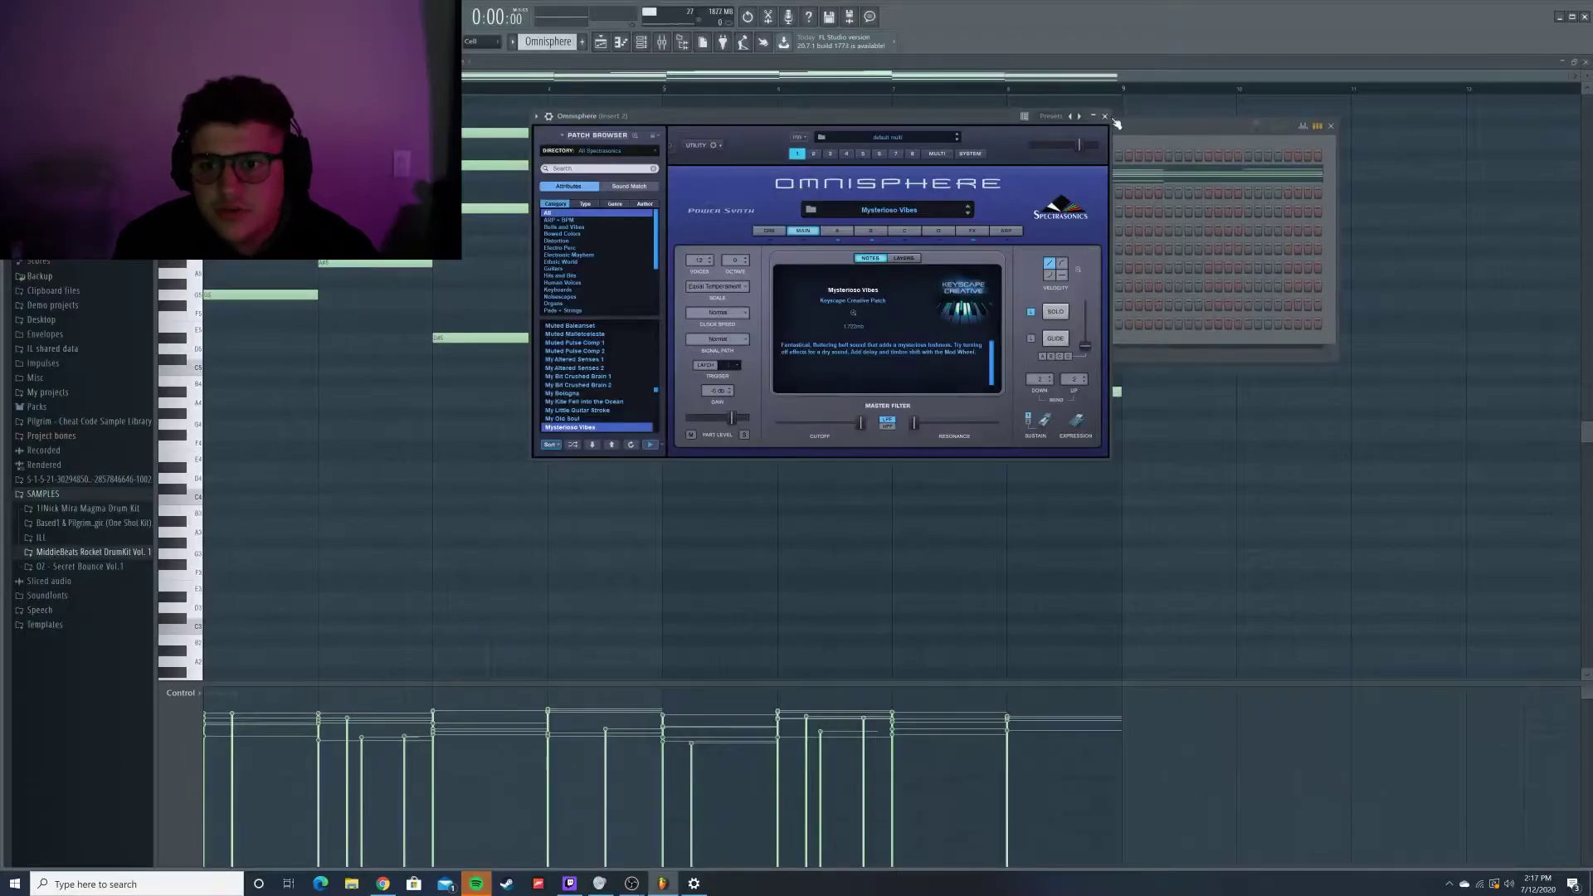
left_click(1104, 116)
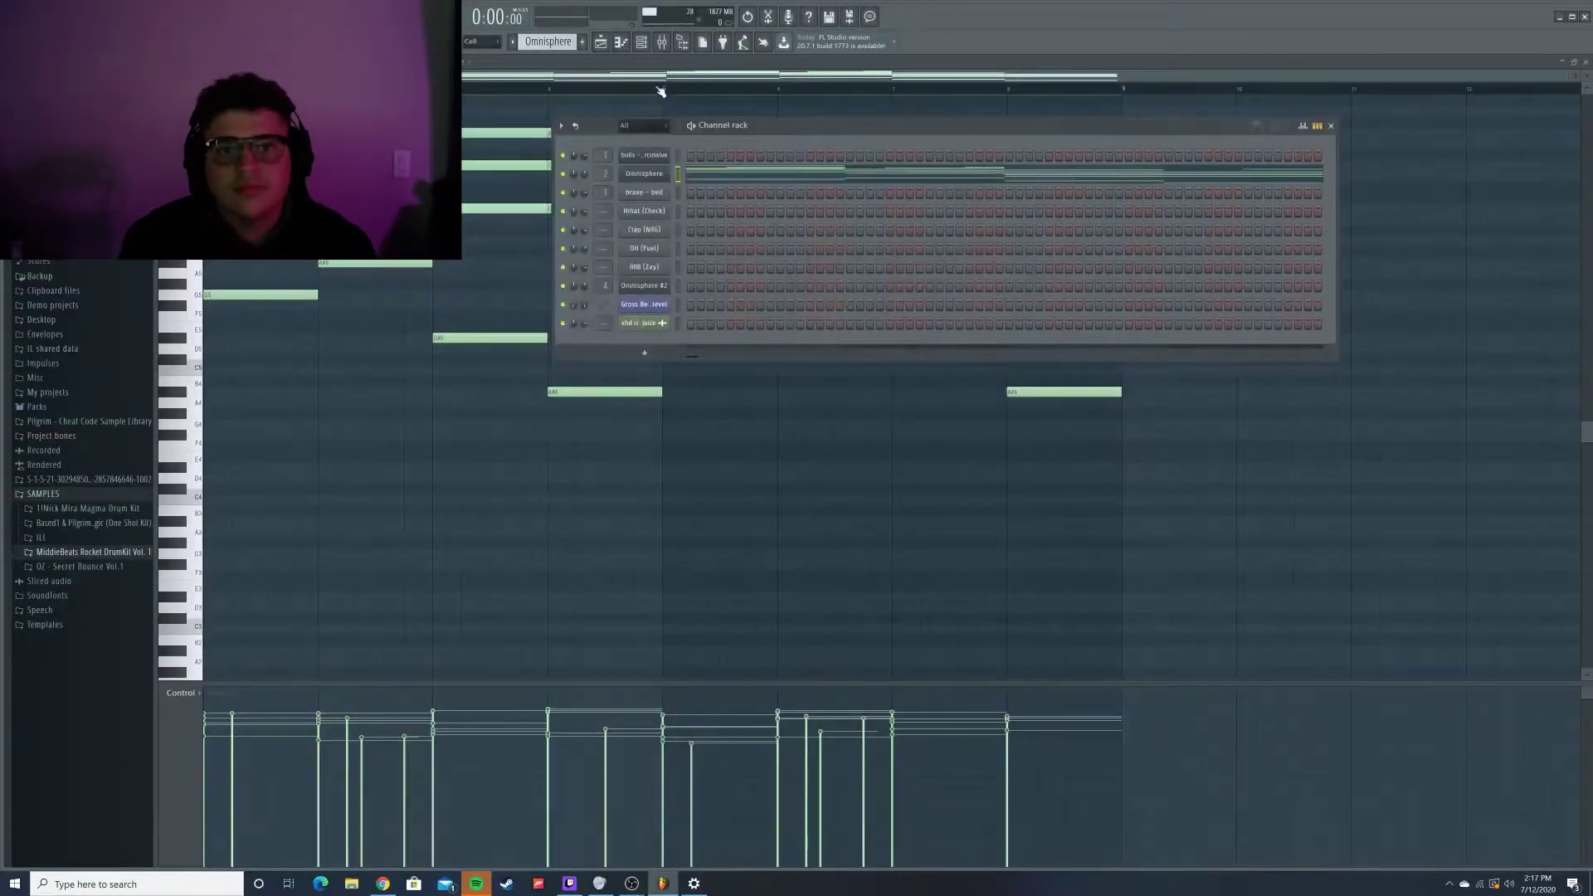
left_click(641, 41)
left_click(641, 41)
key("F5")
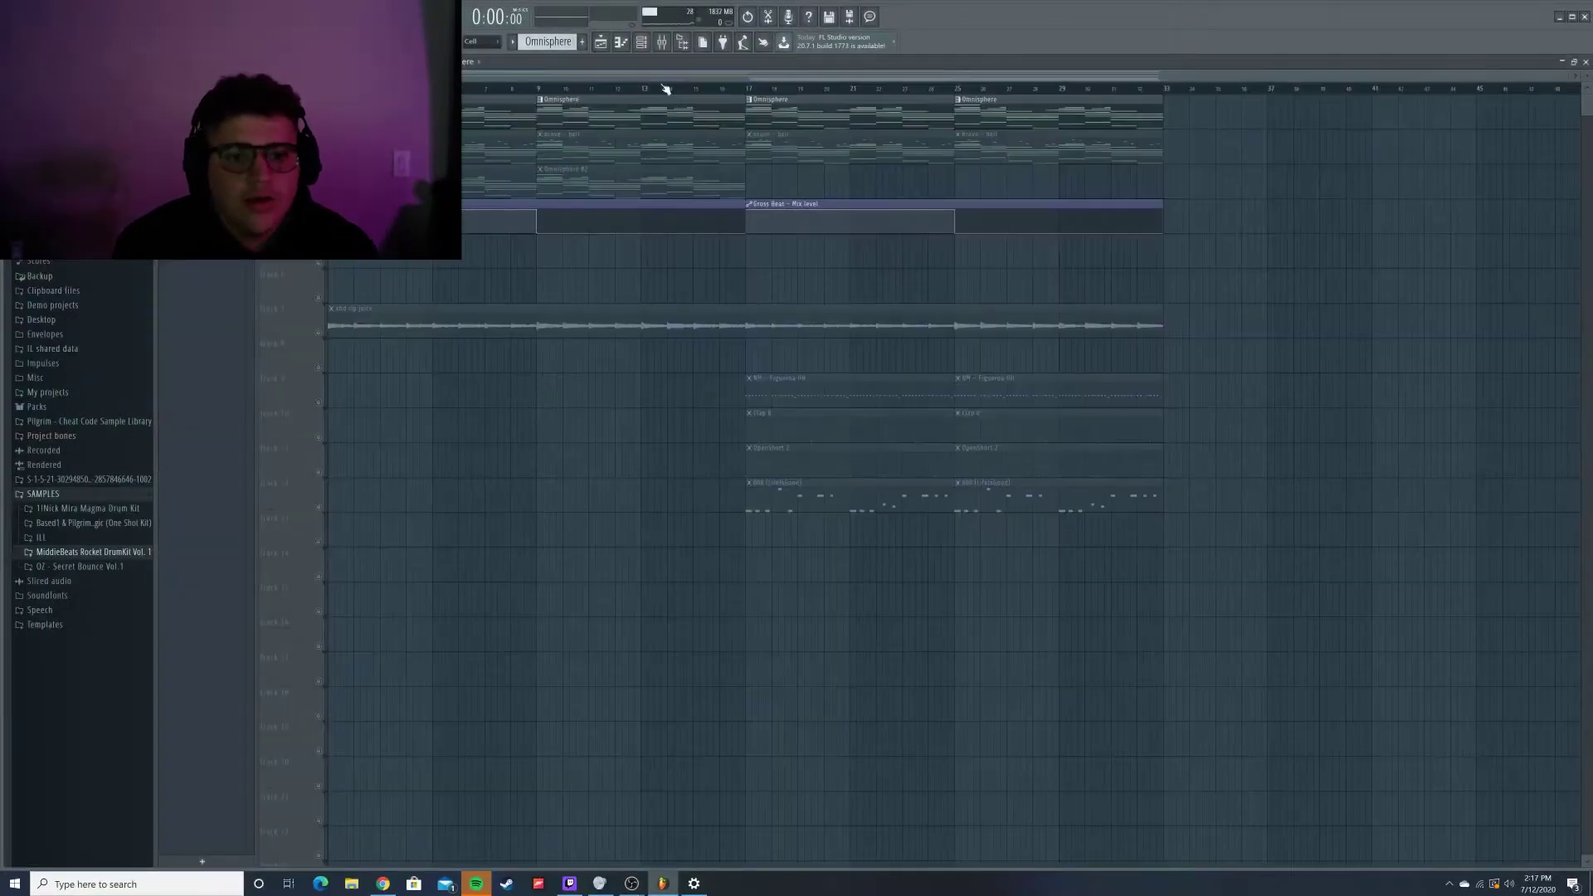
left_click(660, 44)
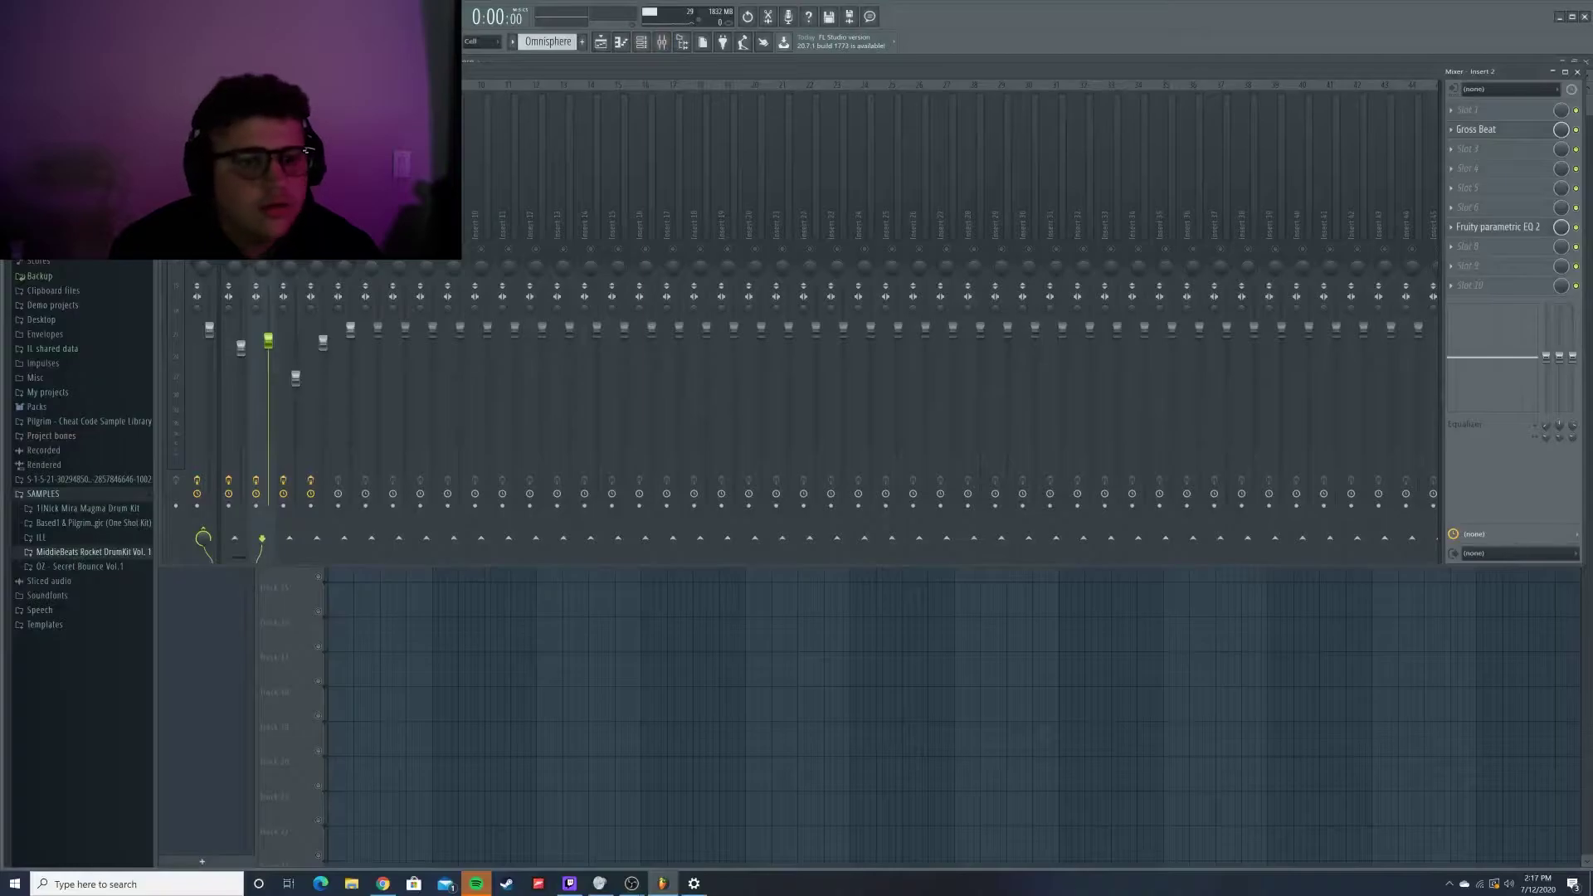
left_click(1517, 230)
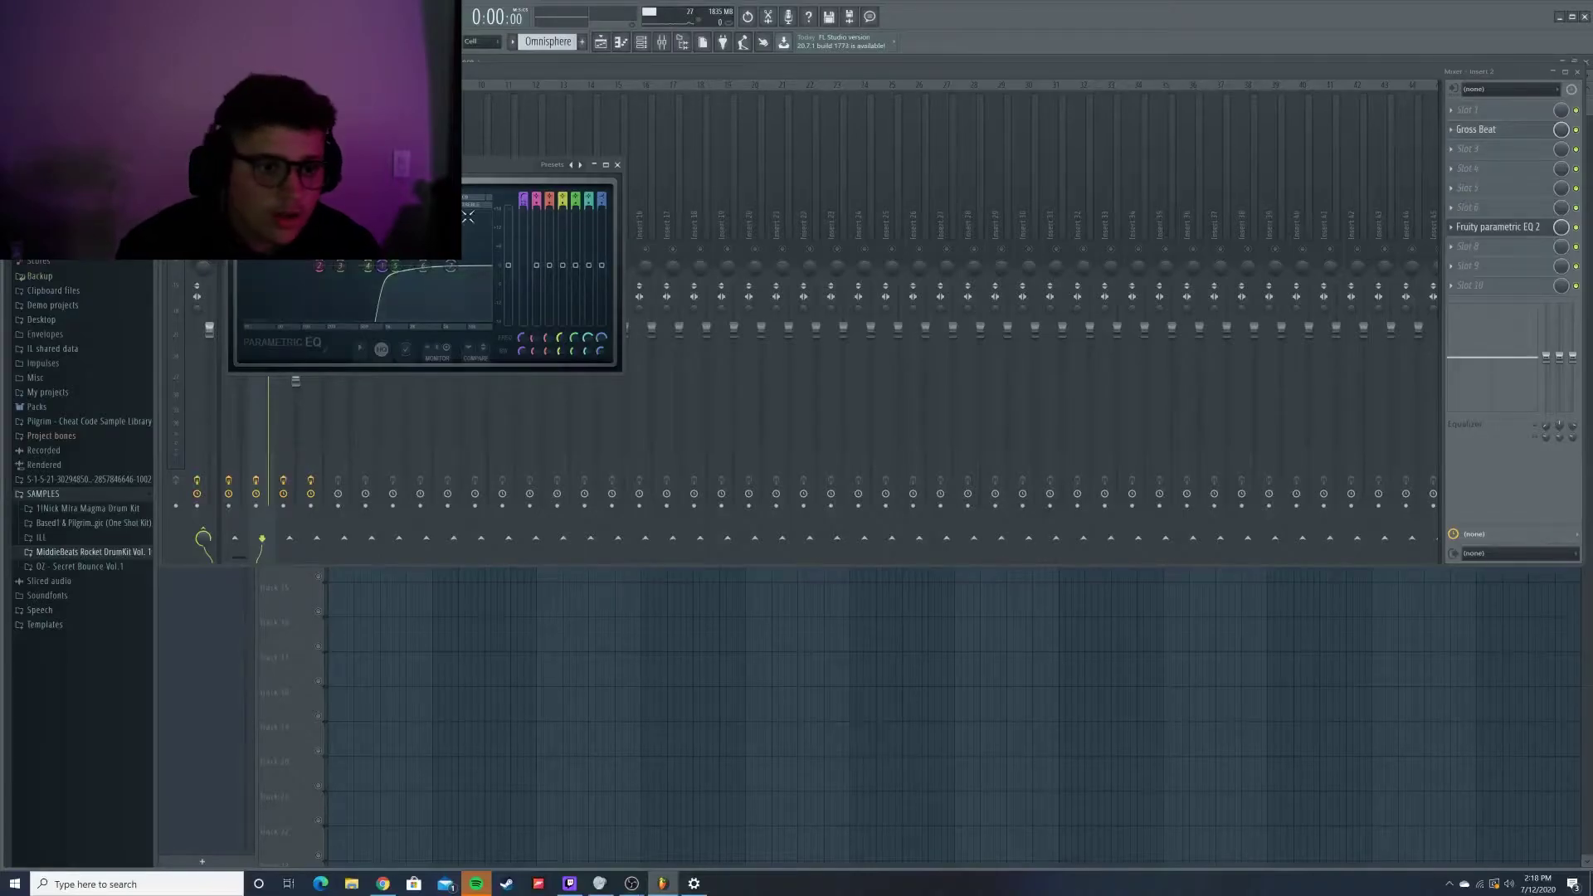
left_click(617, 165)
left_click(601, 42)
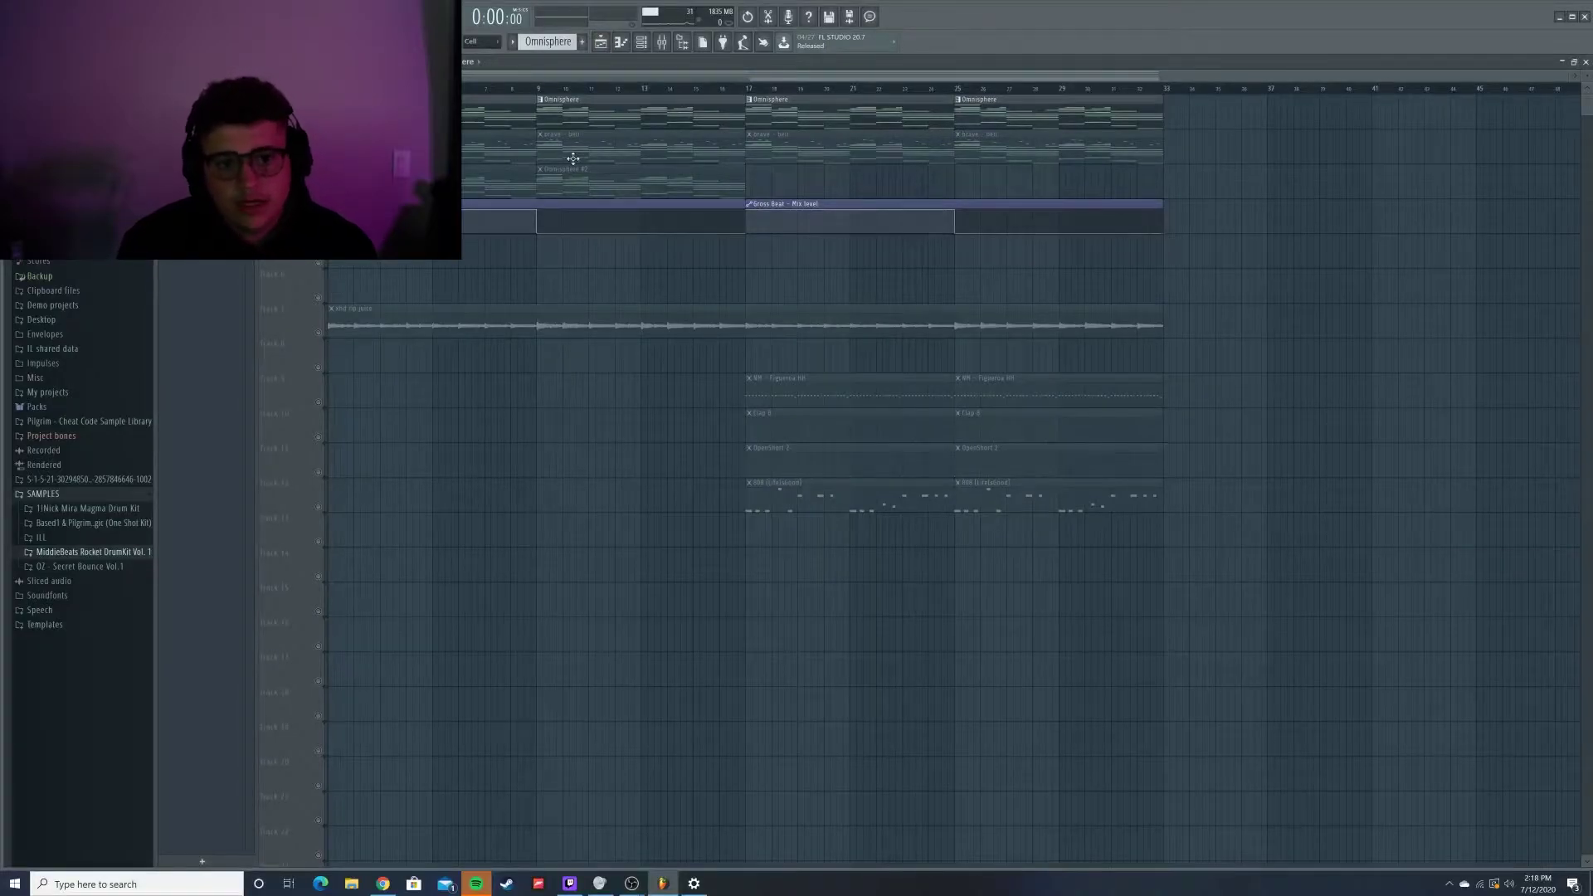
left_click(666, 46)
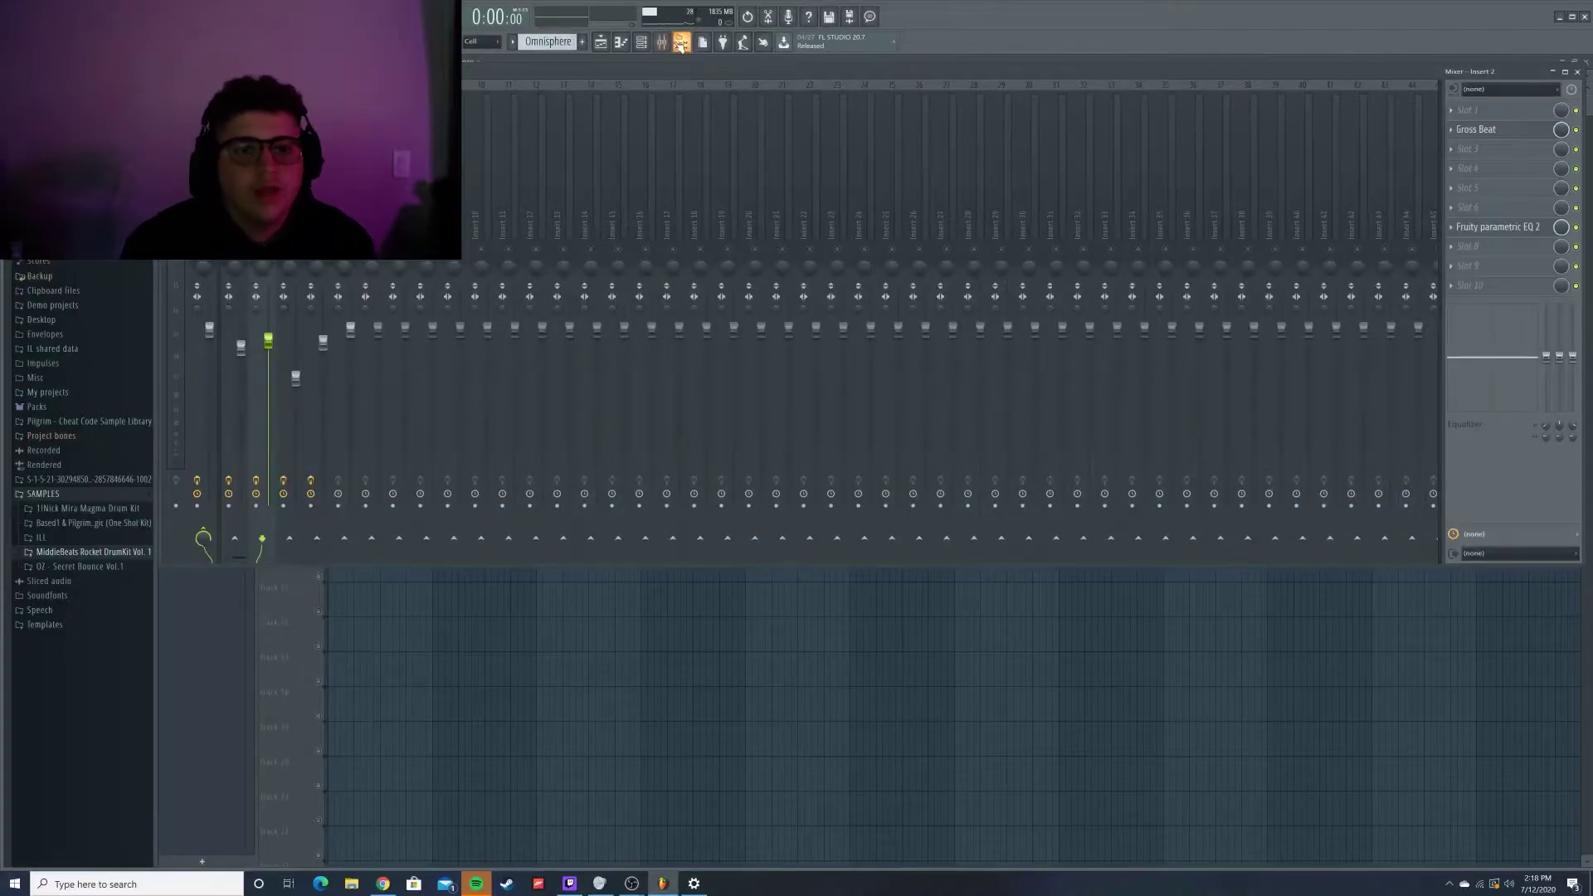
left_click(643, 44)
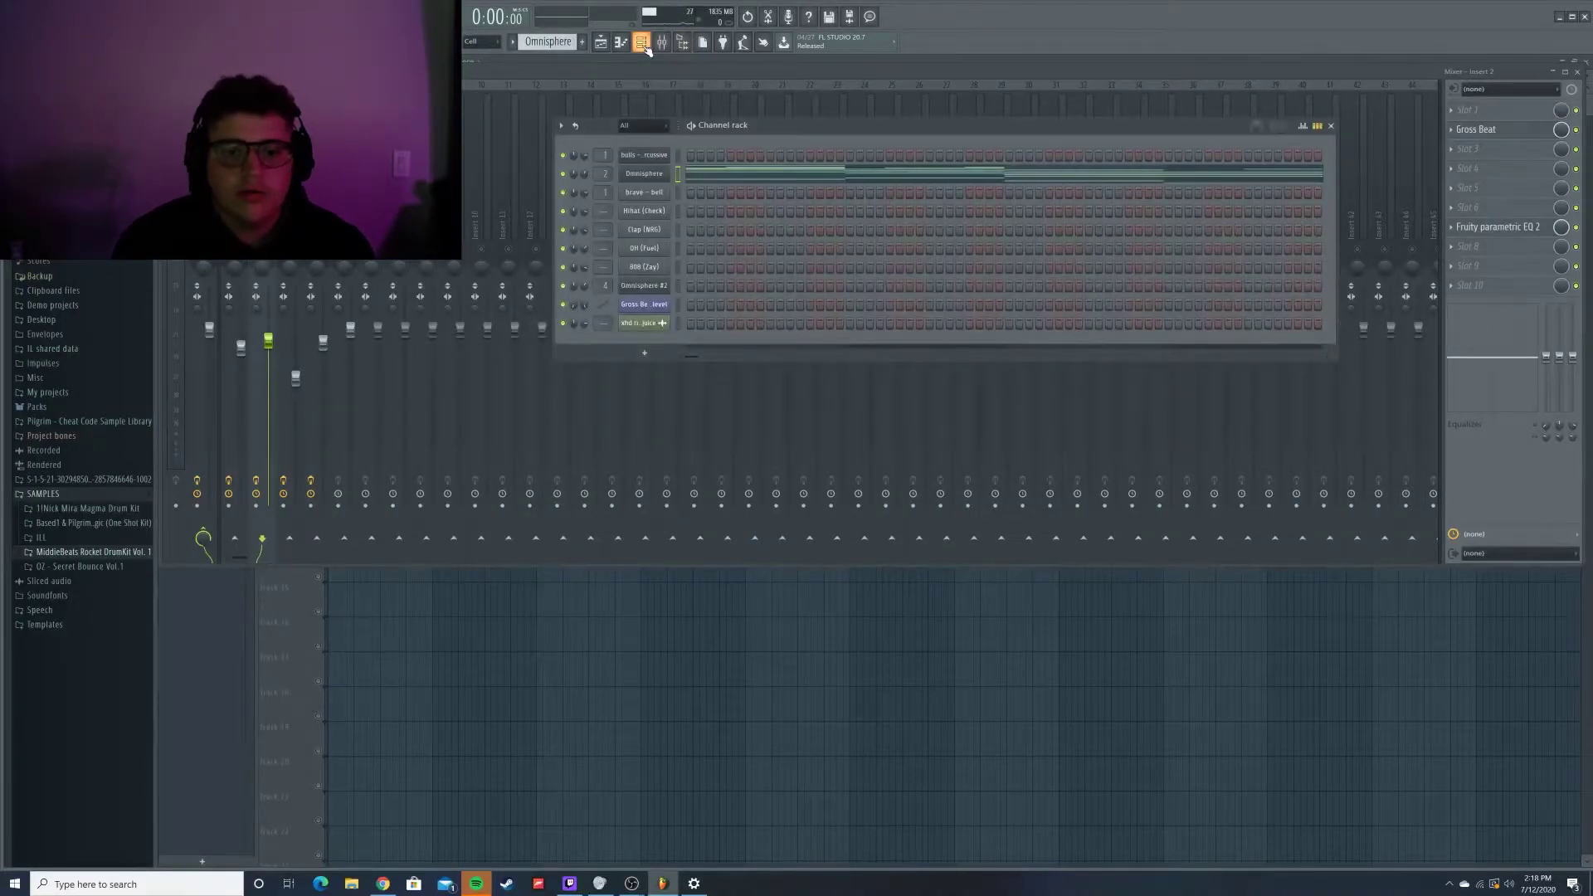
left_click(1510, 233)
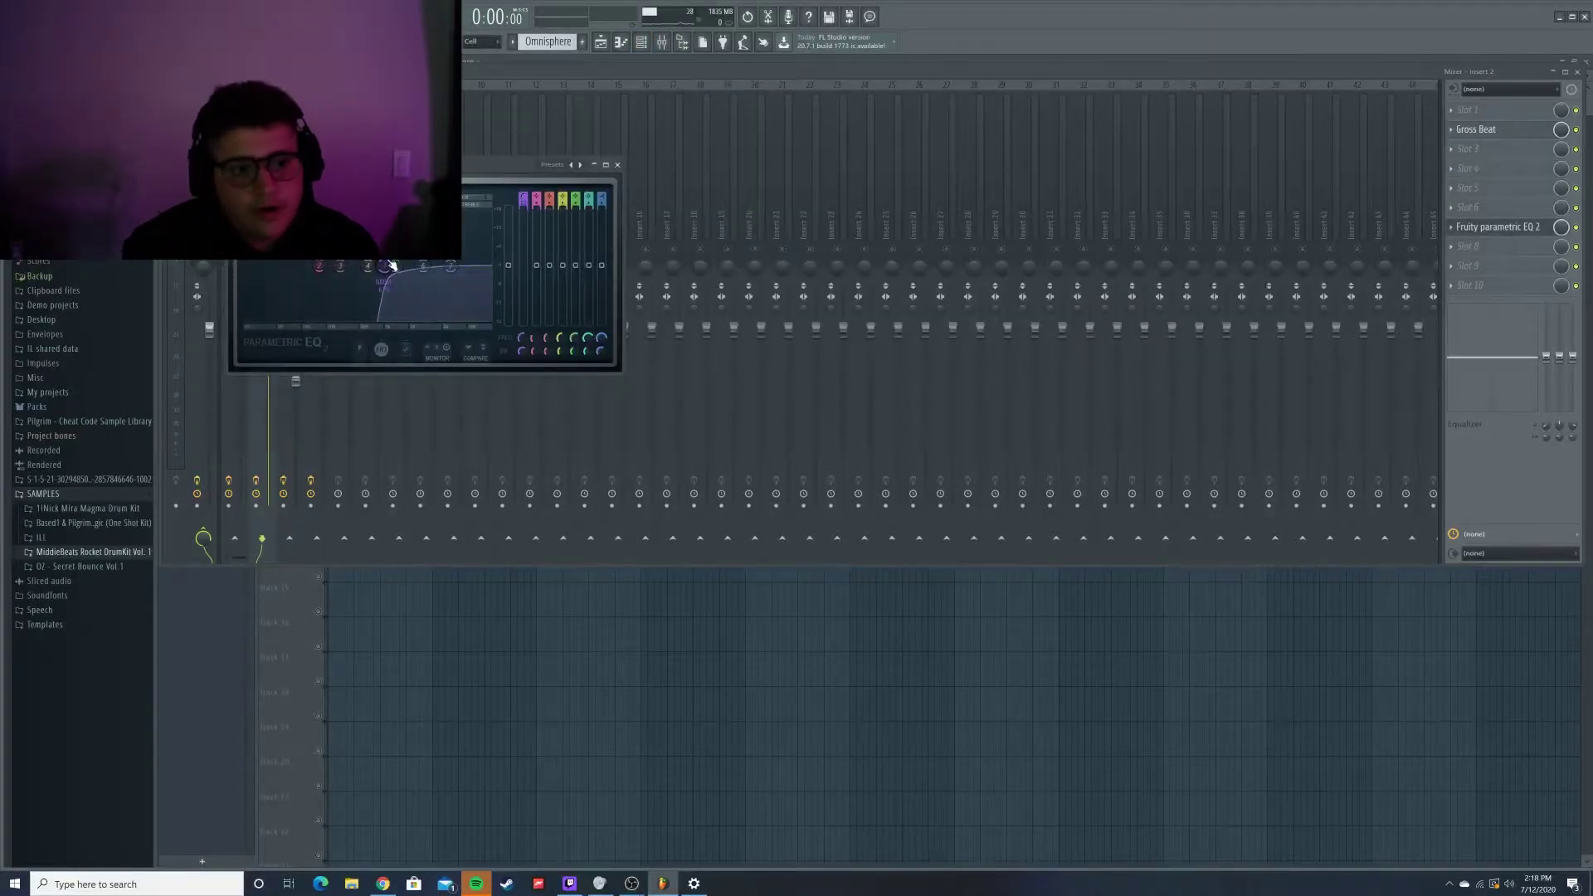
left_click(617, 164)
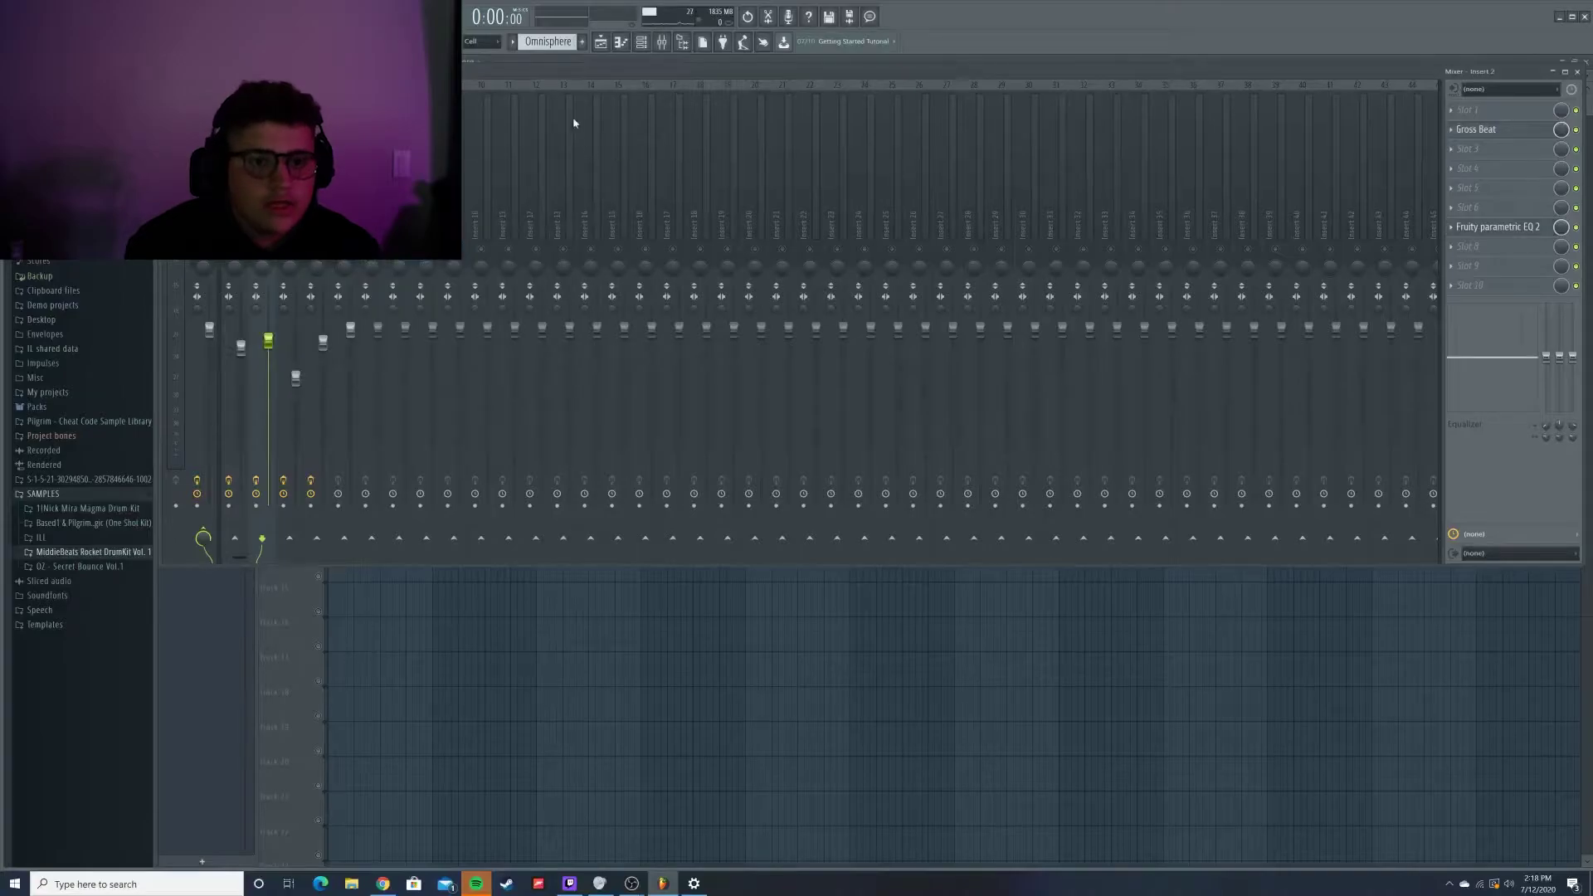
left_click(610, 43)
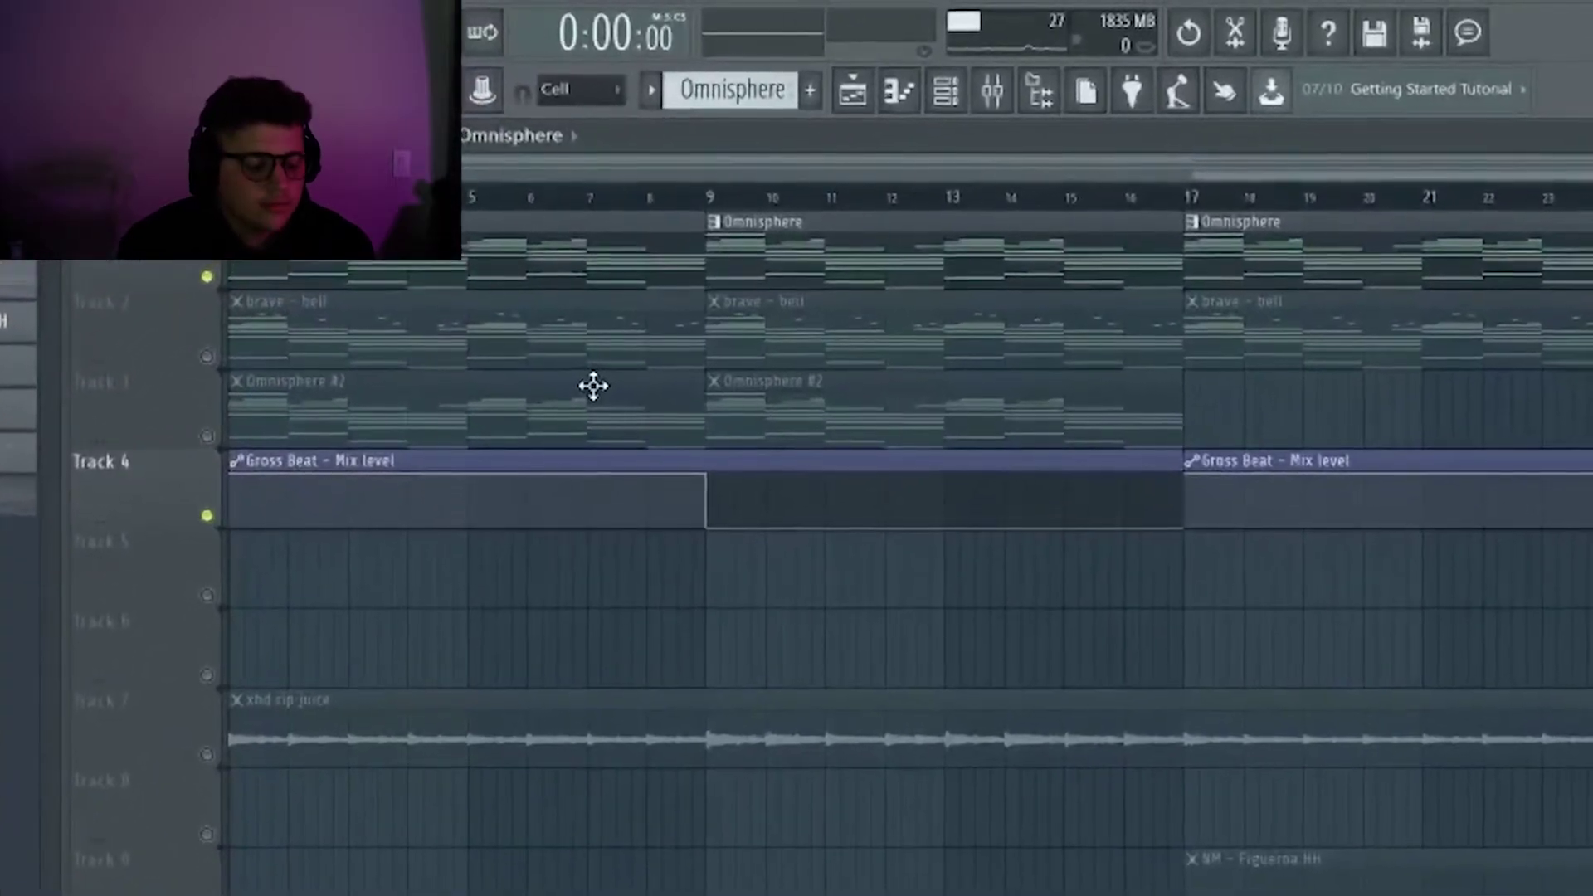
key("space")
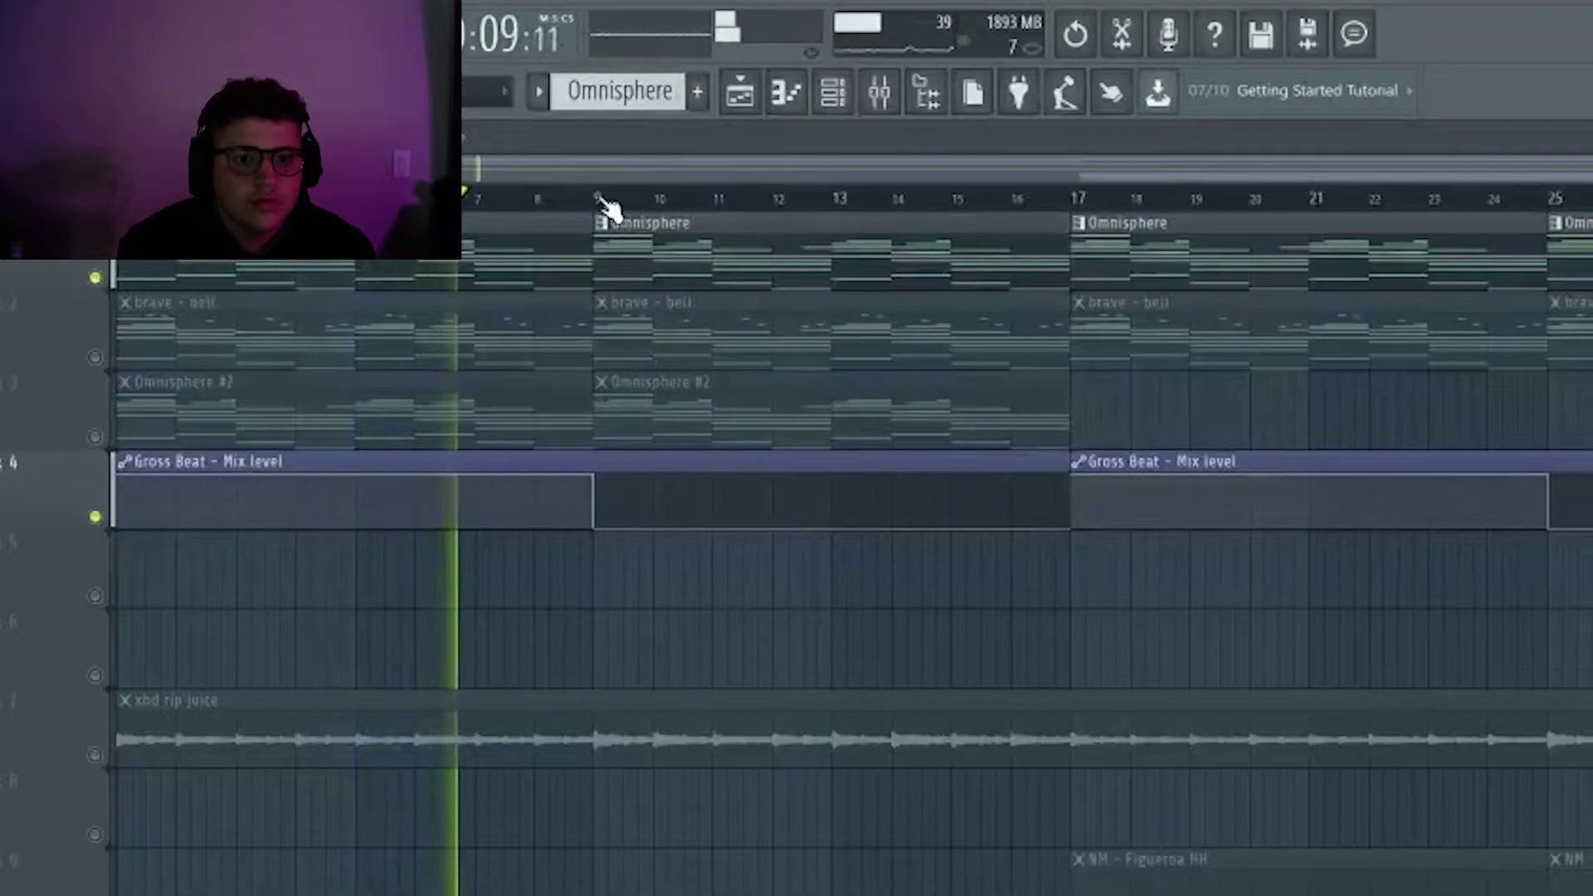
left_click(615, 198)
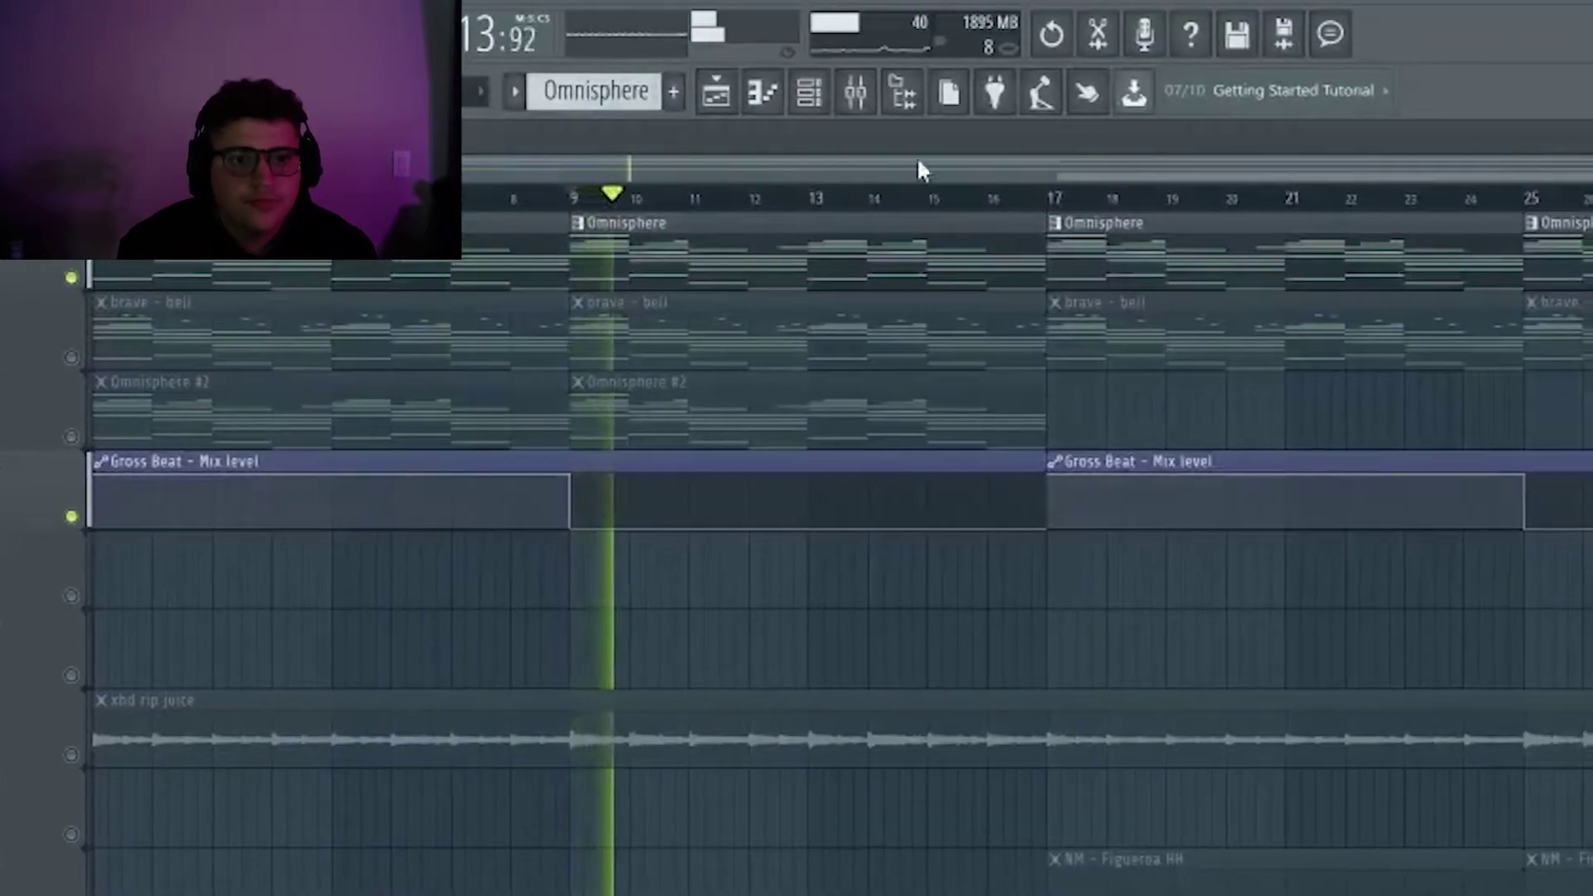
left_click(838, 106)
left_click(689, 106)
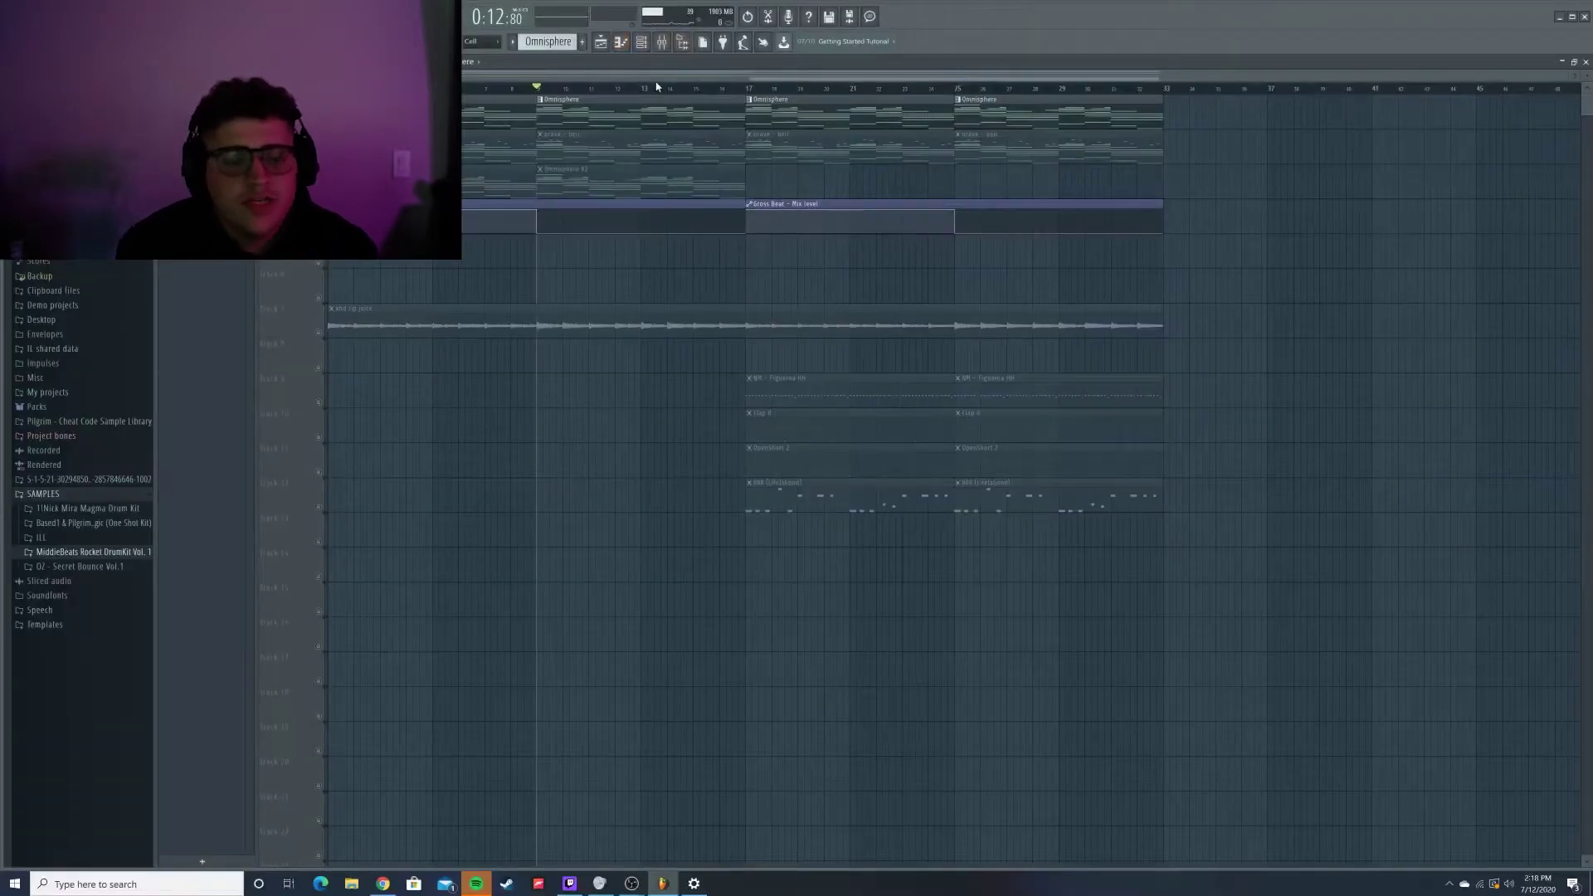
left_click_drag(648, 90, 541, 94)
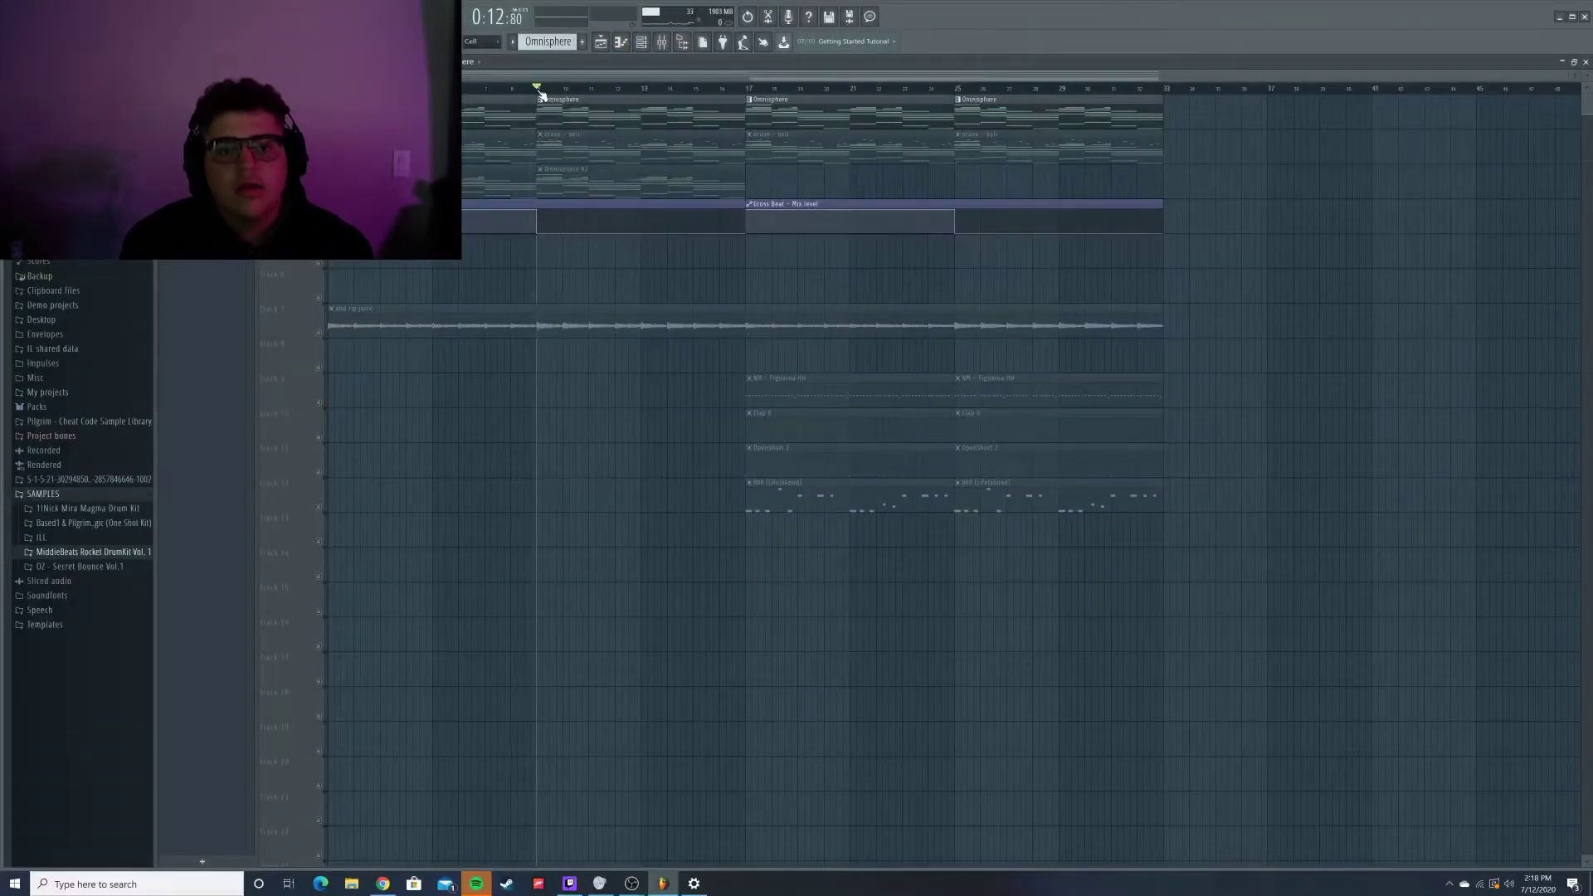
left_click(685, 41)
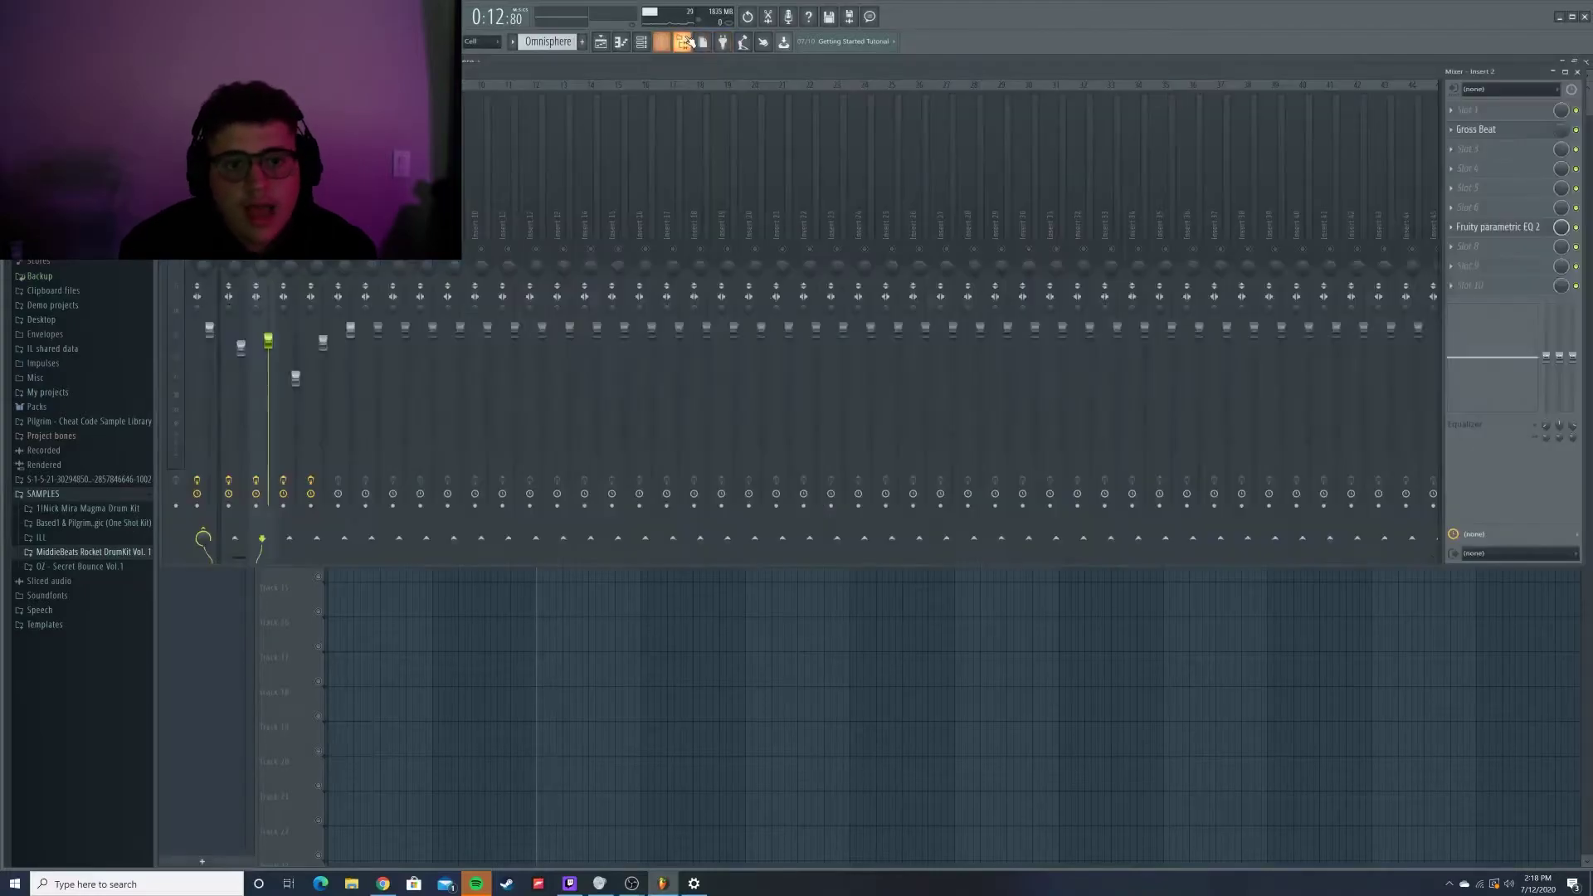
left_click(601, 47)
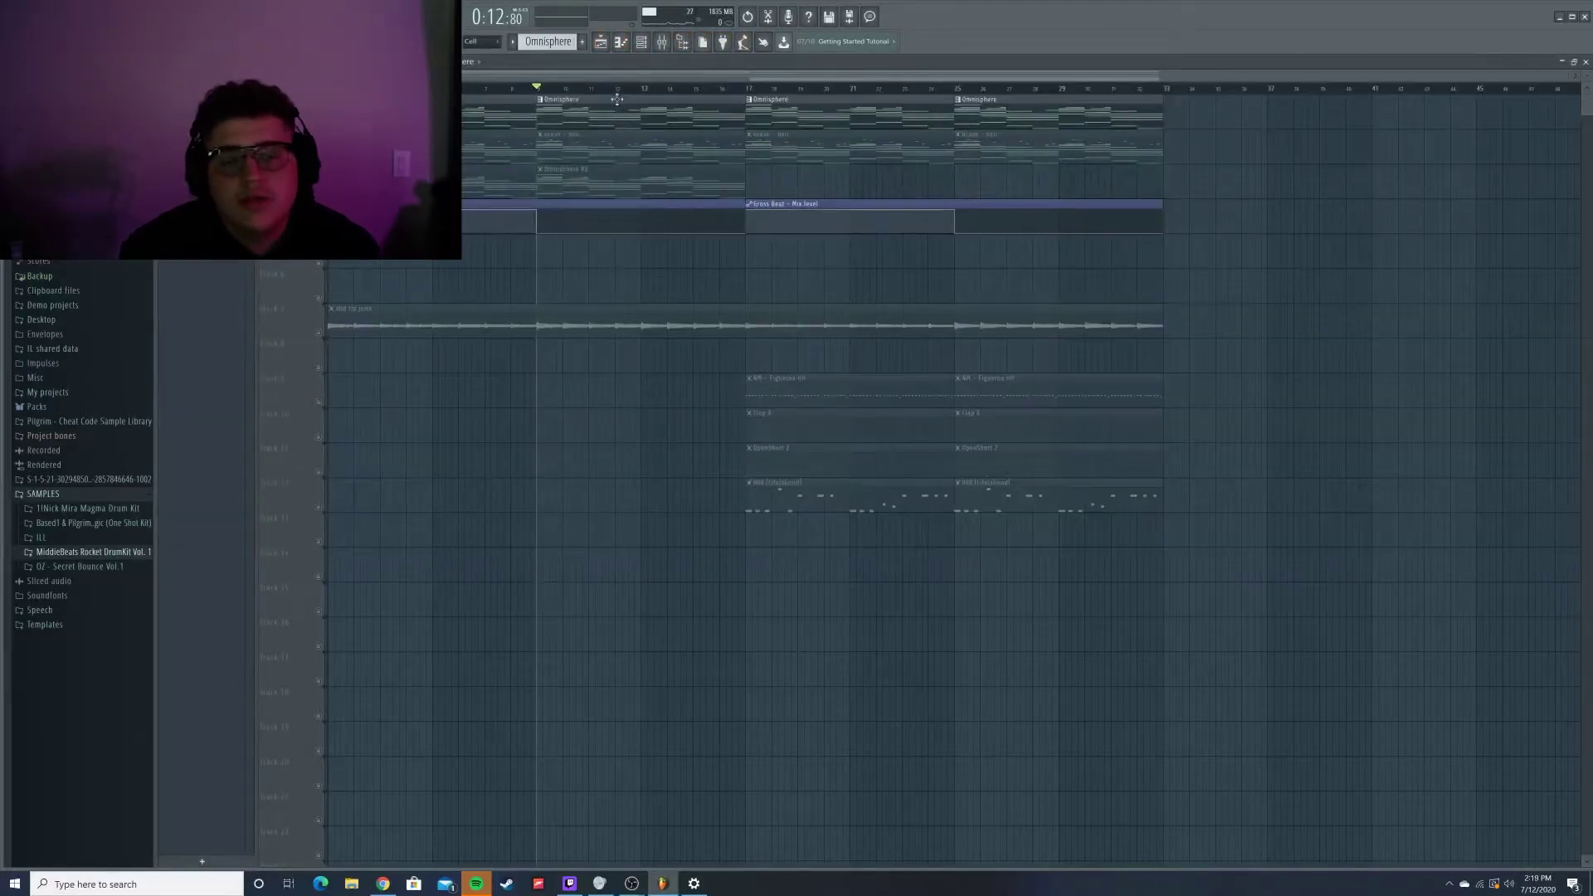
left_click_drag(595, 88, 448, 89)
left_click(537, 89)
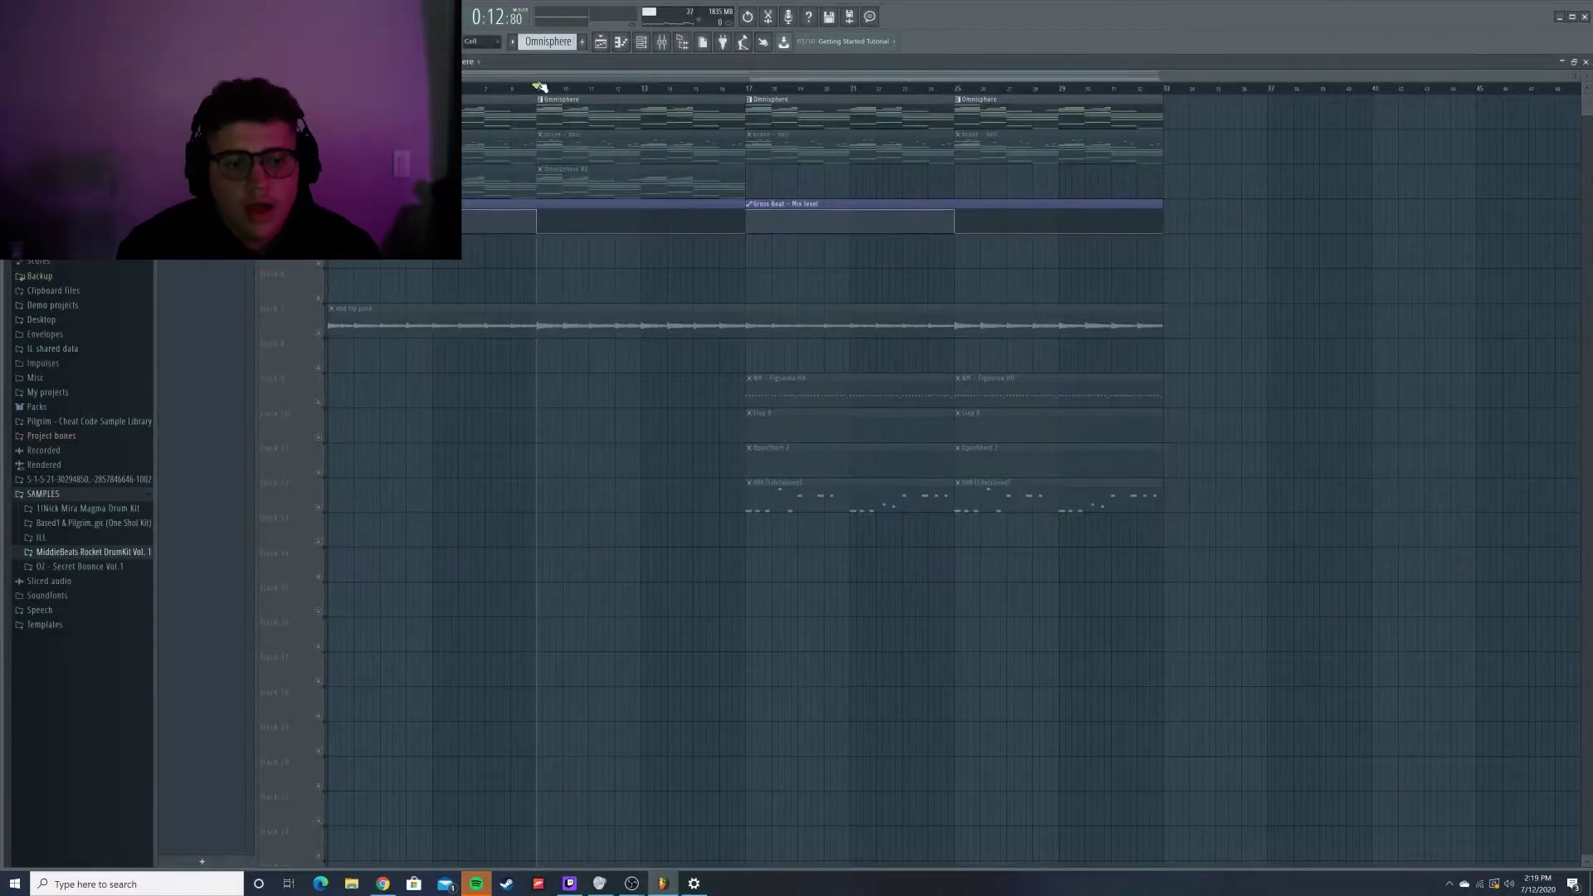
left_click(544, 89)
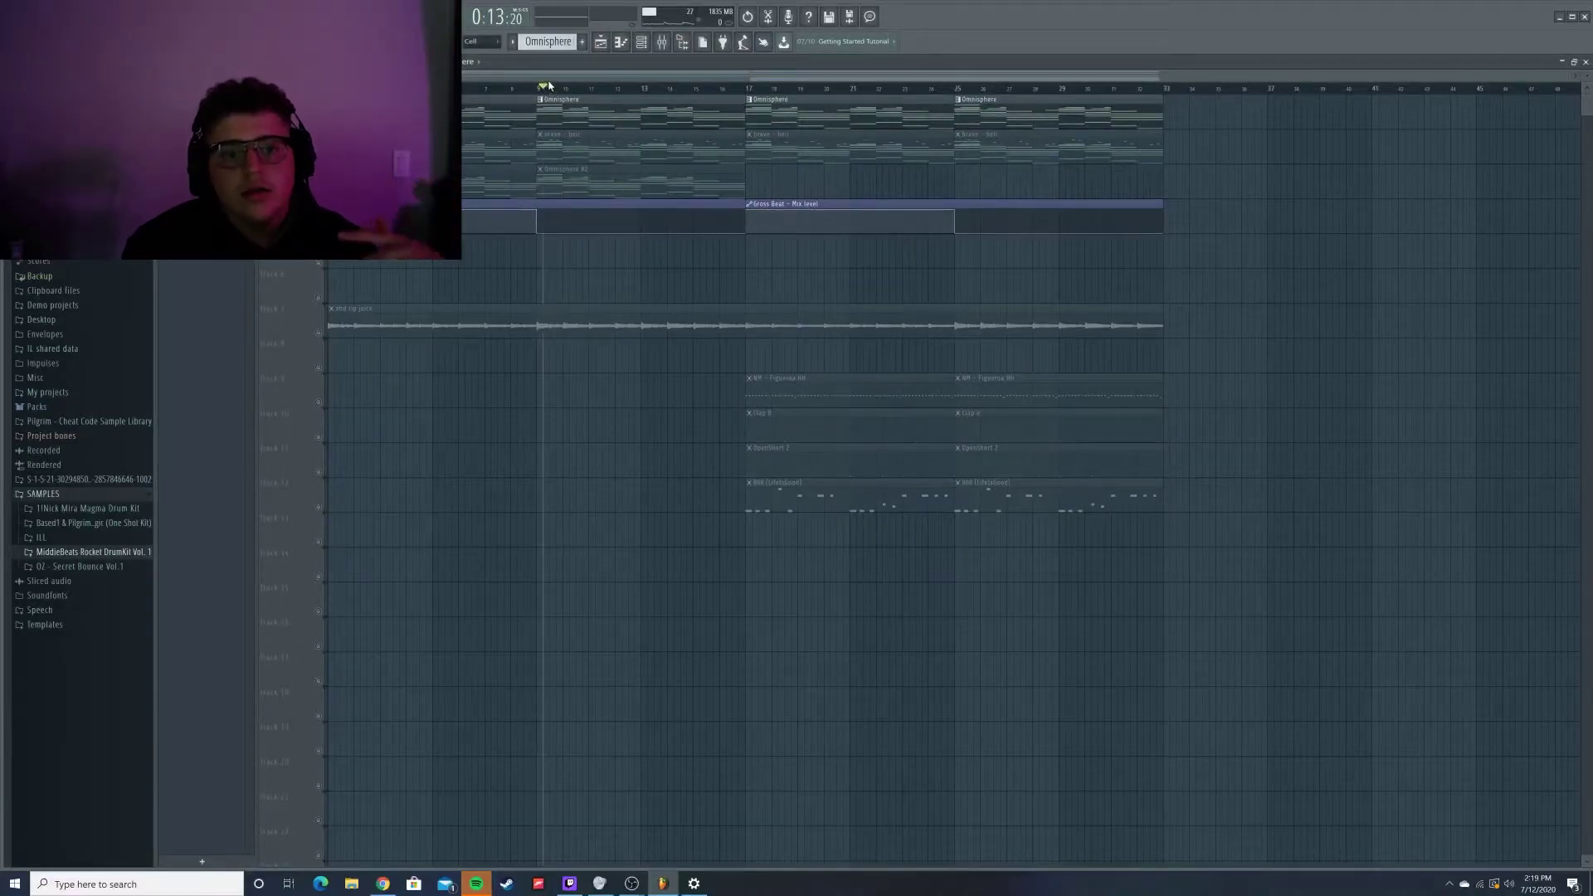
left_click_drag(555, 88, 448, 89)
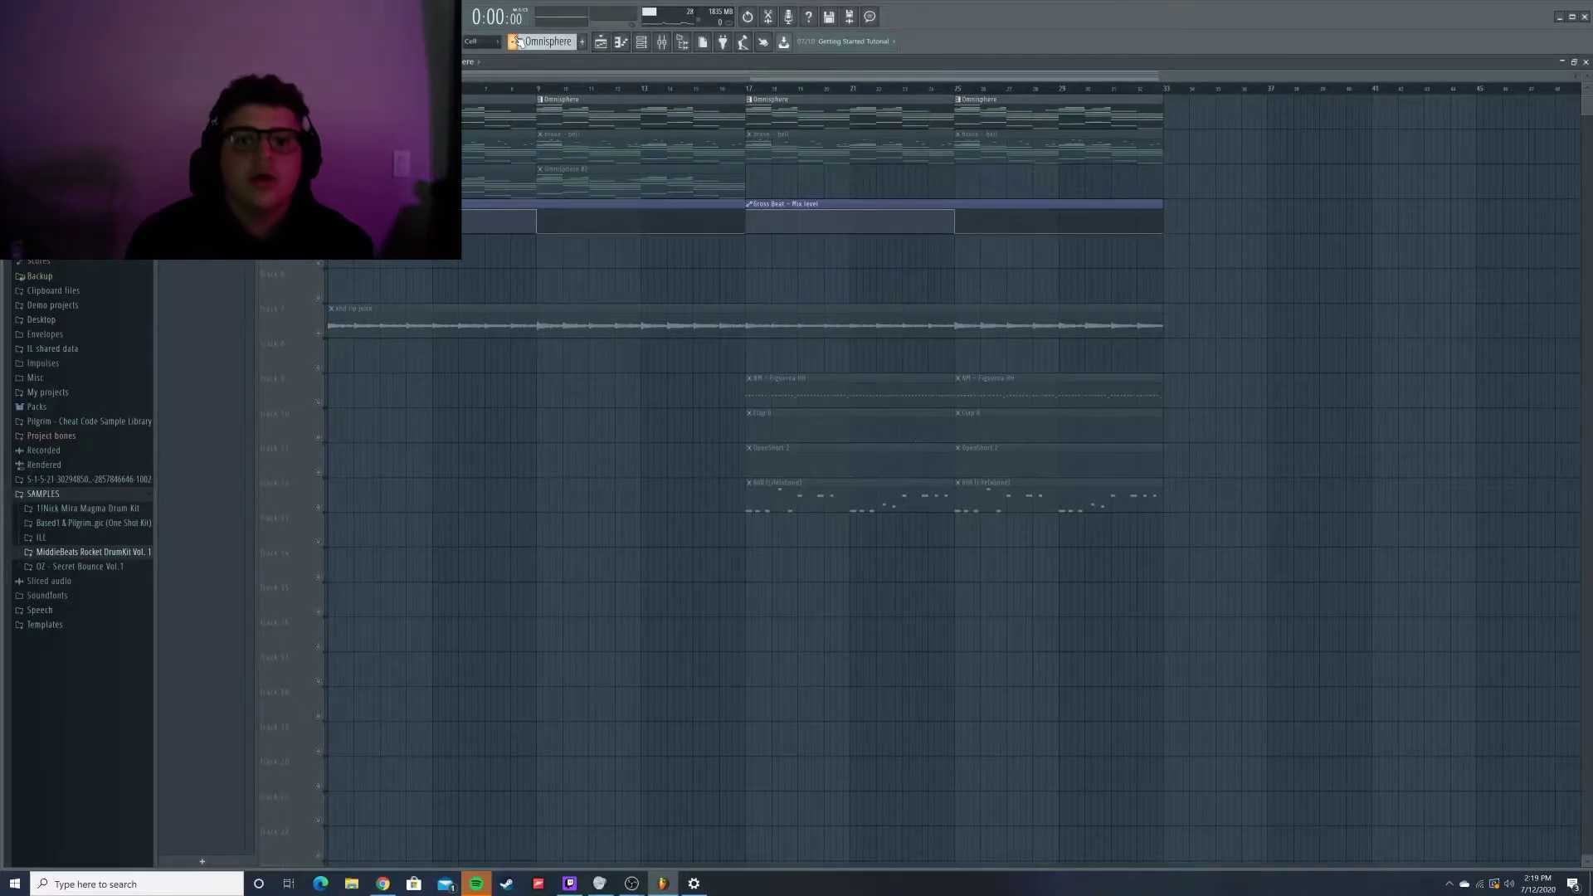
left_click(537, 89)
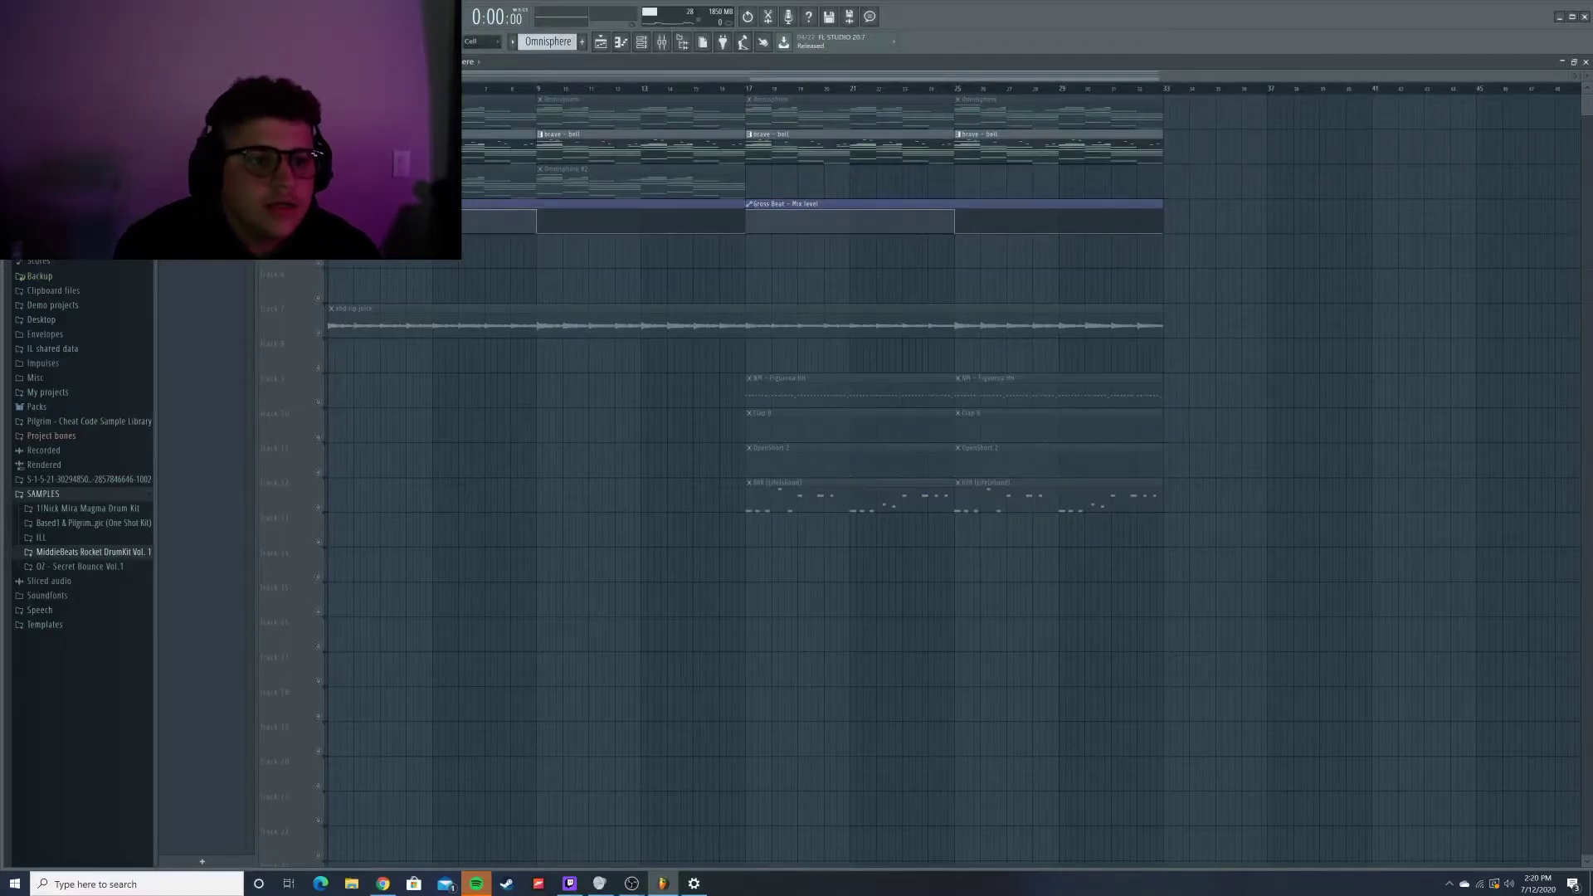
- Open the brave - bell notes in the Piano Roll, enlarge the event lane, and play the melody
key("F7")
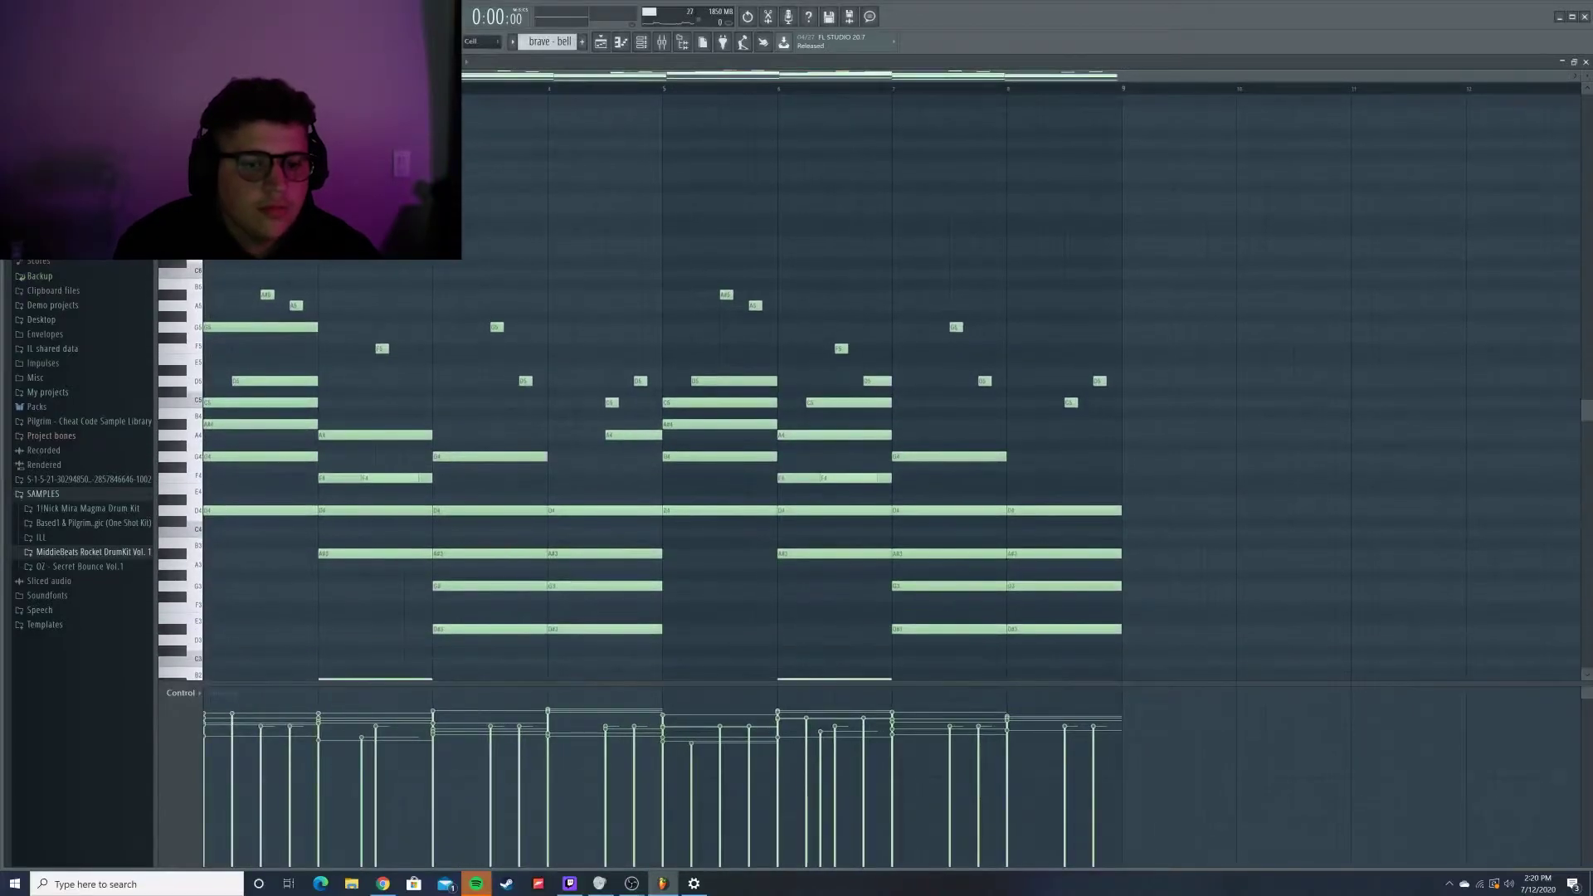
scroll(874, 466, "down", 4)
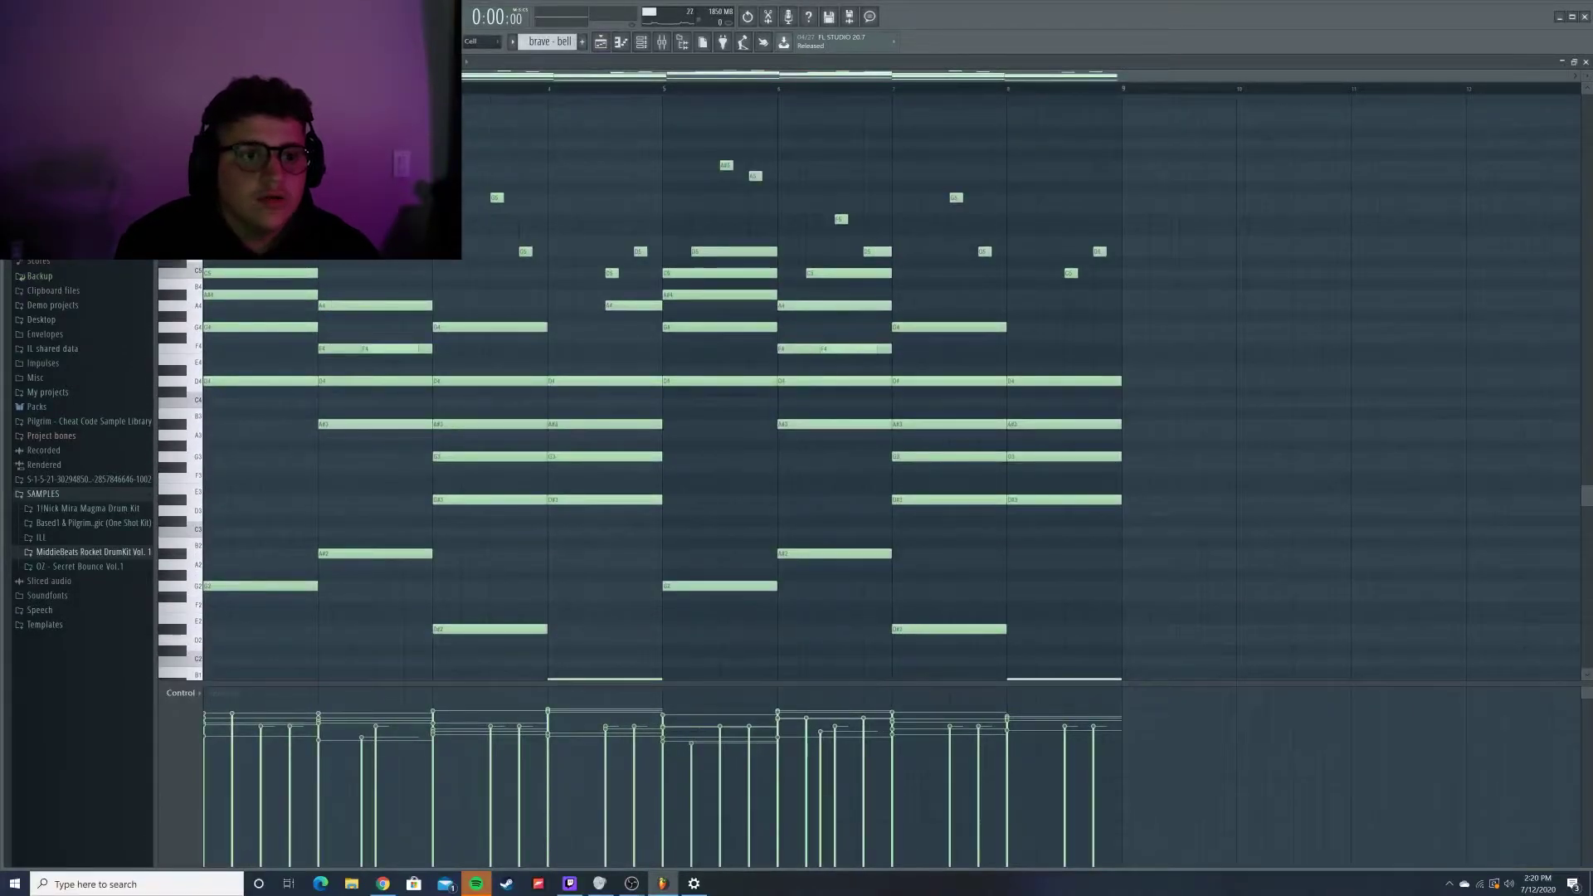
left_click_drag(829, 684, 829, 587)
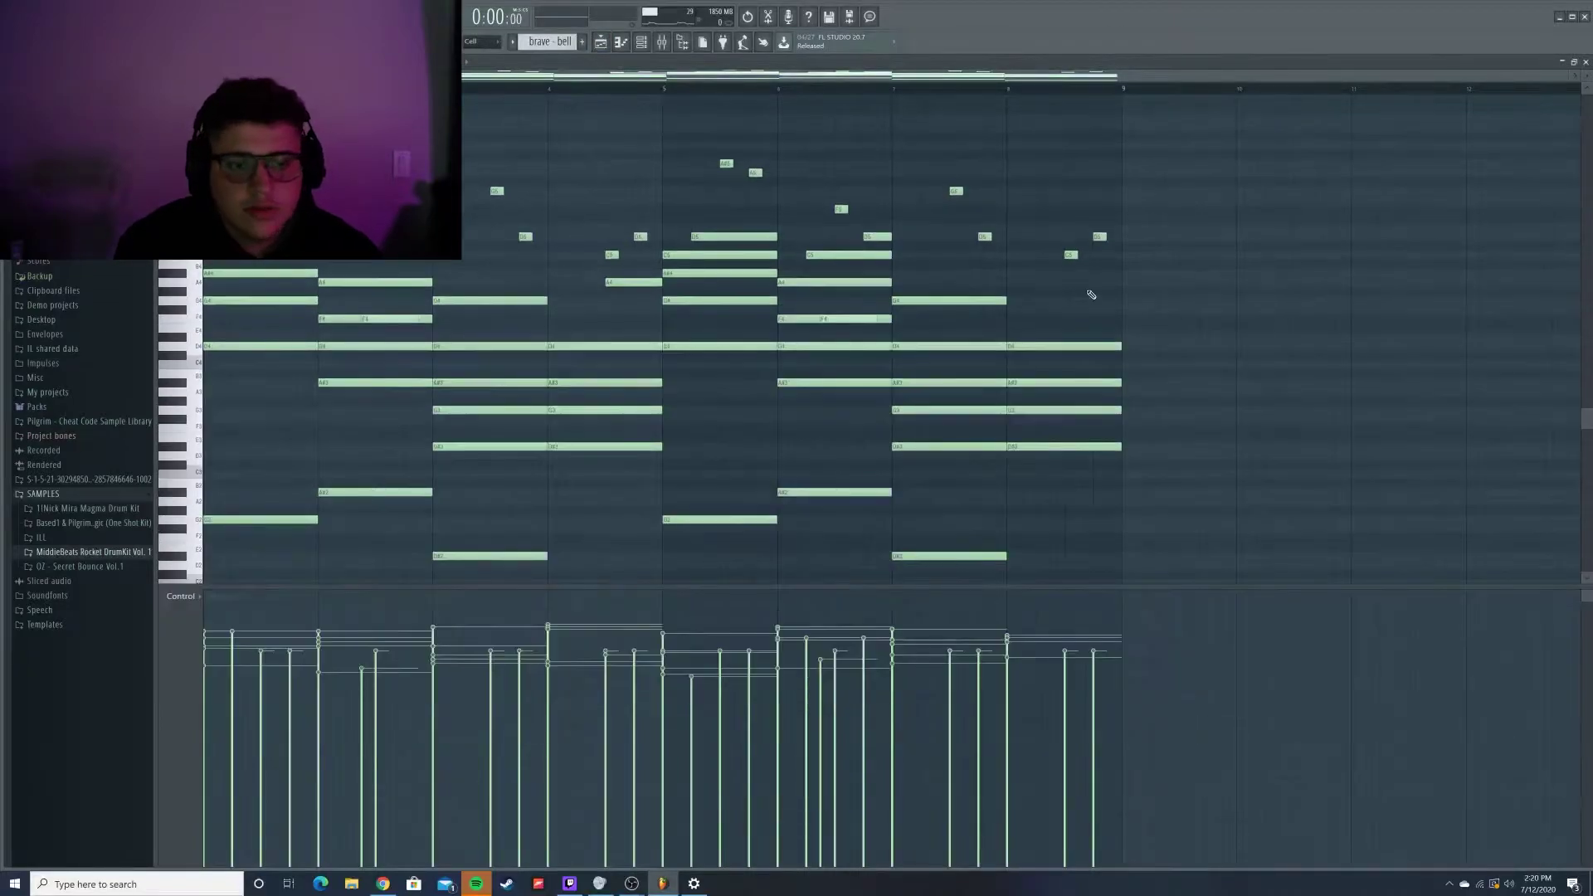
key("space")
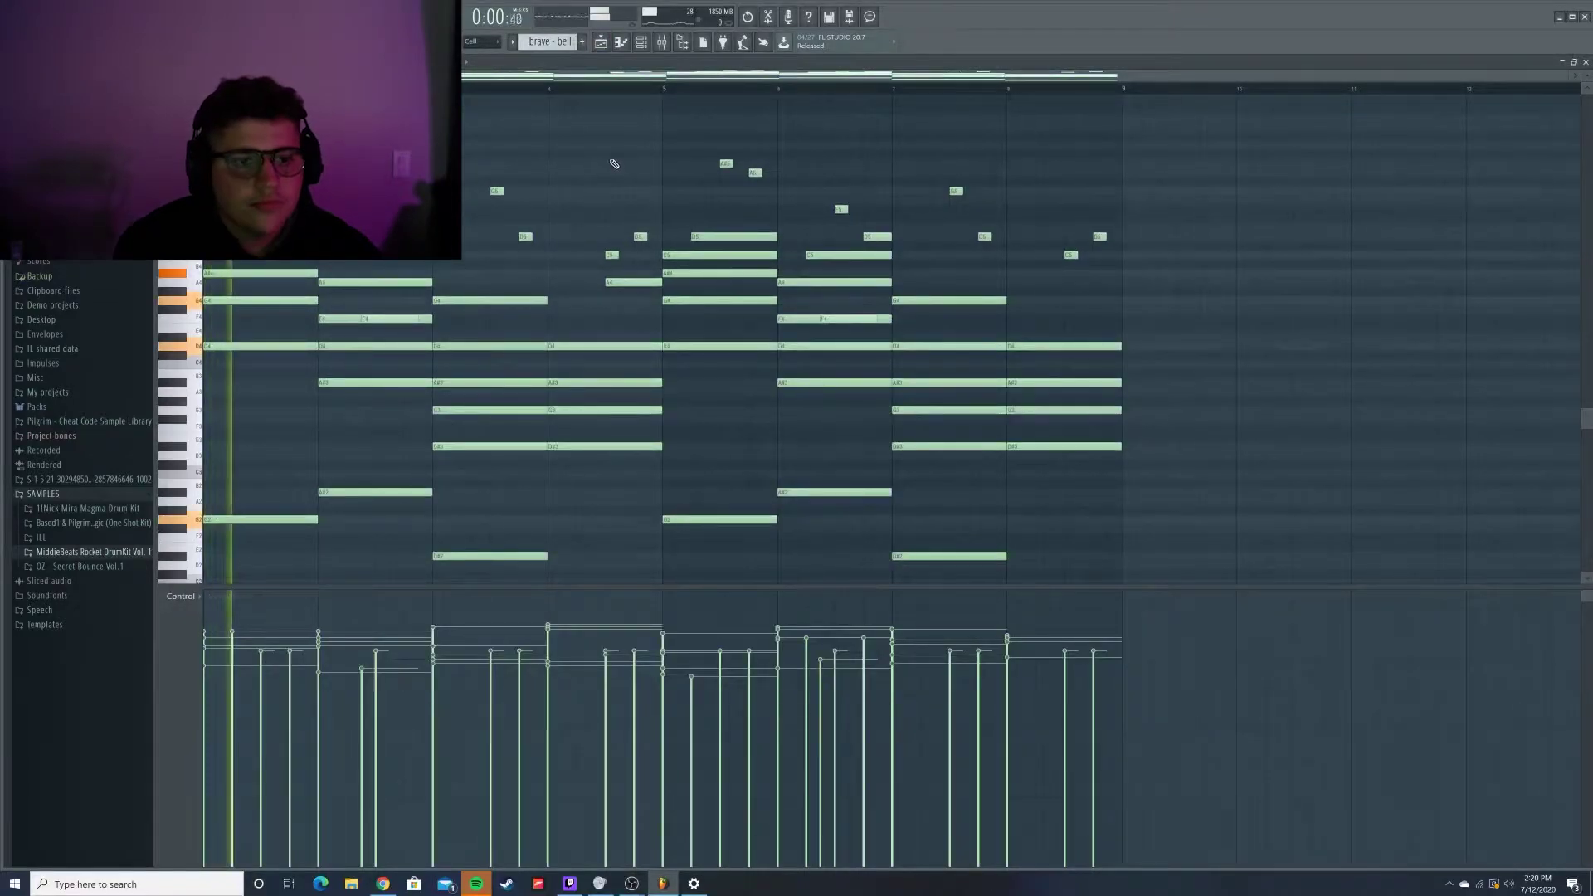
scroll(686, 171, "down", 2)
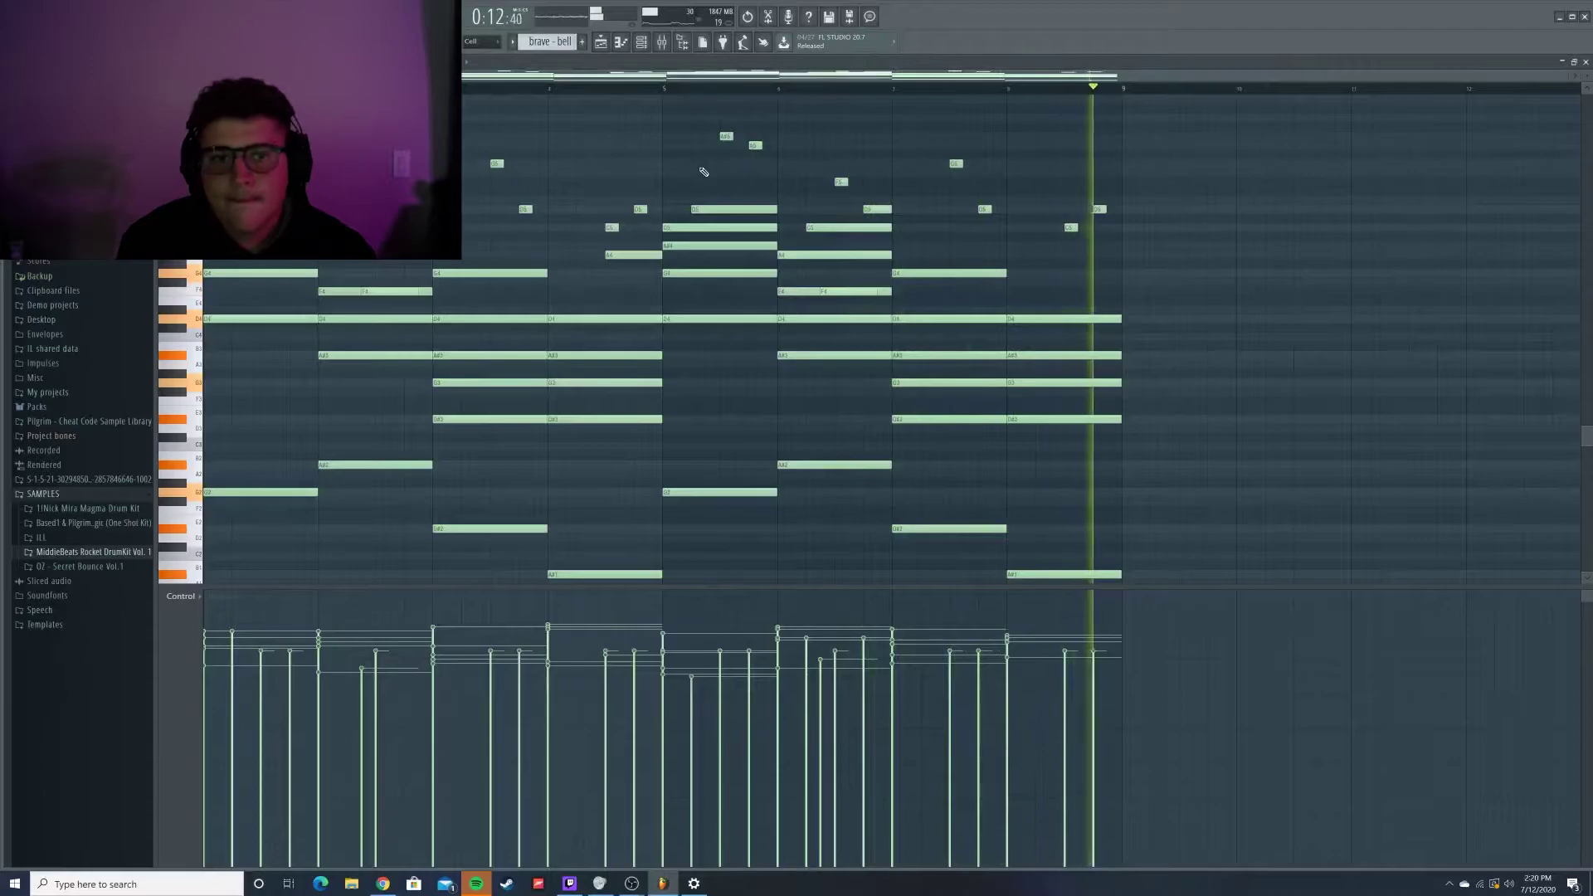
key("space")
- Switch between Playlist and Piano Roll, replay the brave - bell melody, then show the mixer
scroll(539, 164, "down", 1)
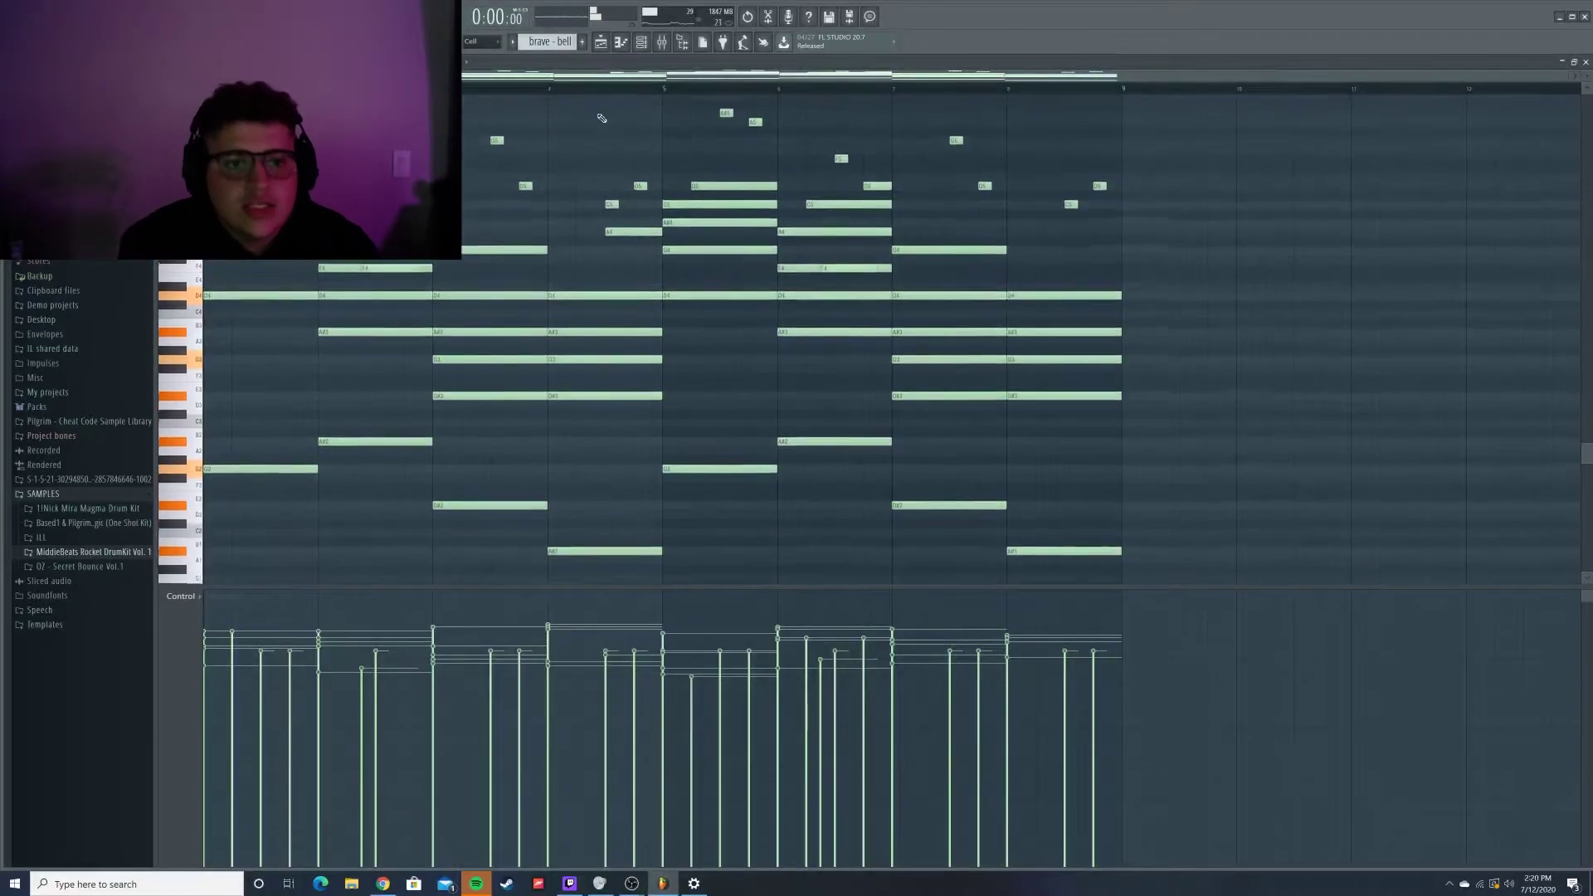
left_click(600, 42)
left_click(641, 42)
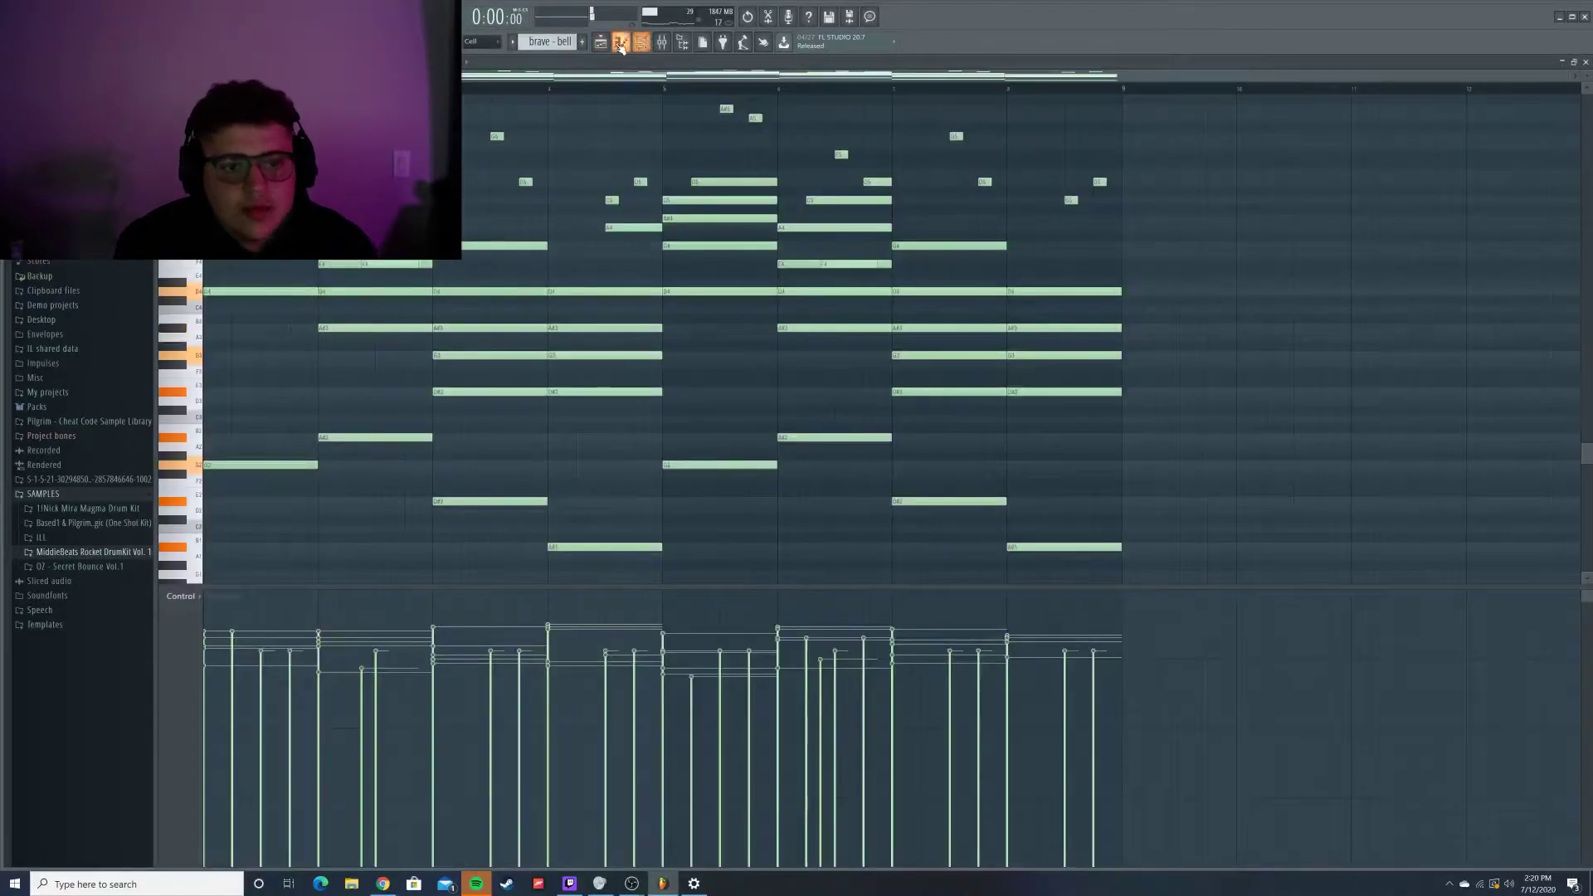
scroll(668, 209, "up", 1)
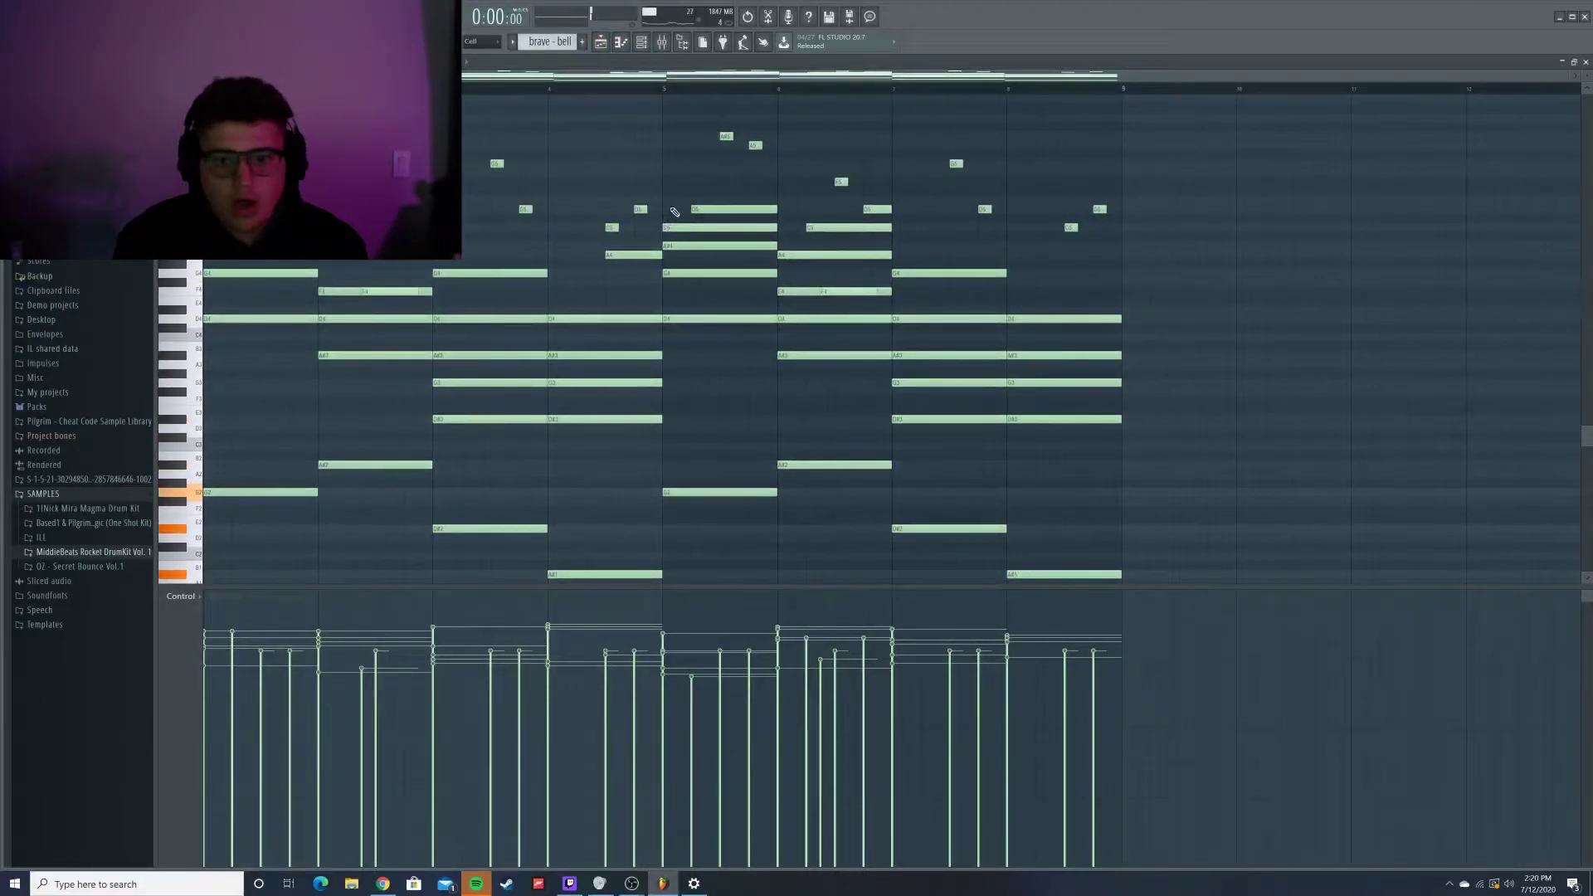
key("F5")
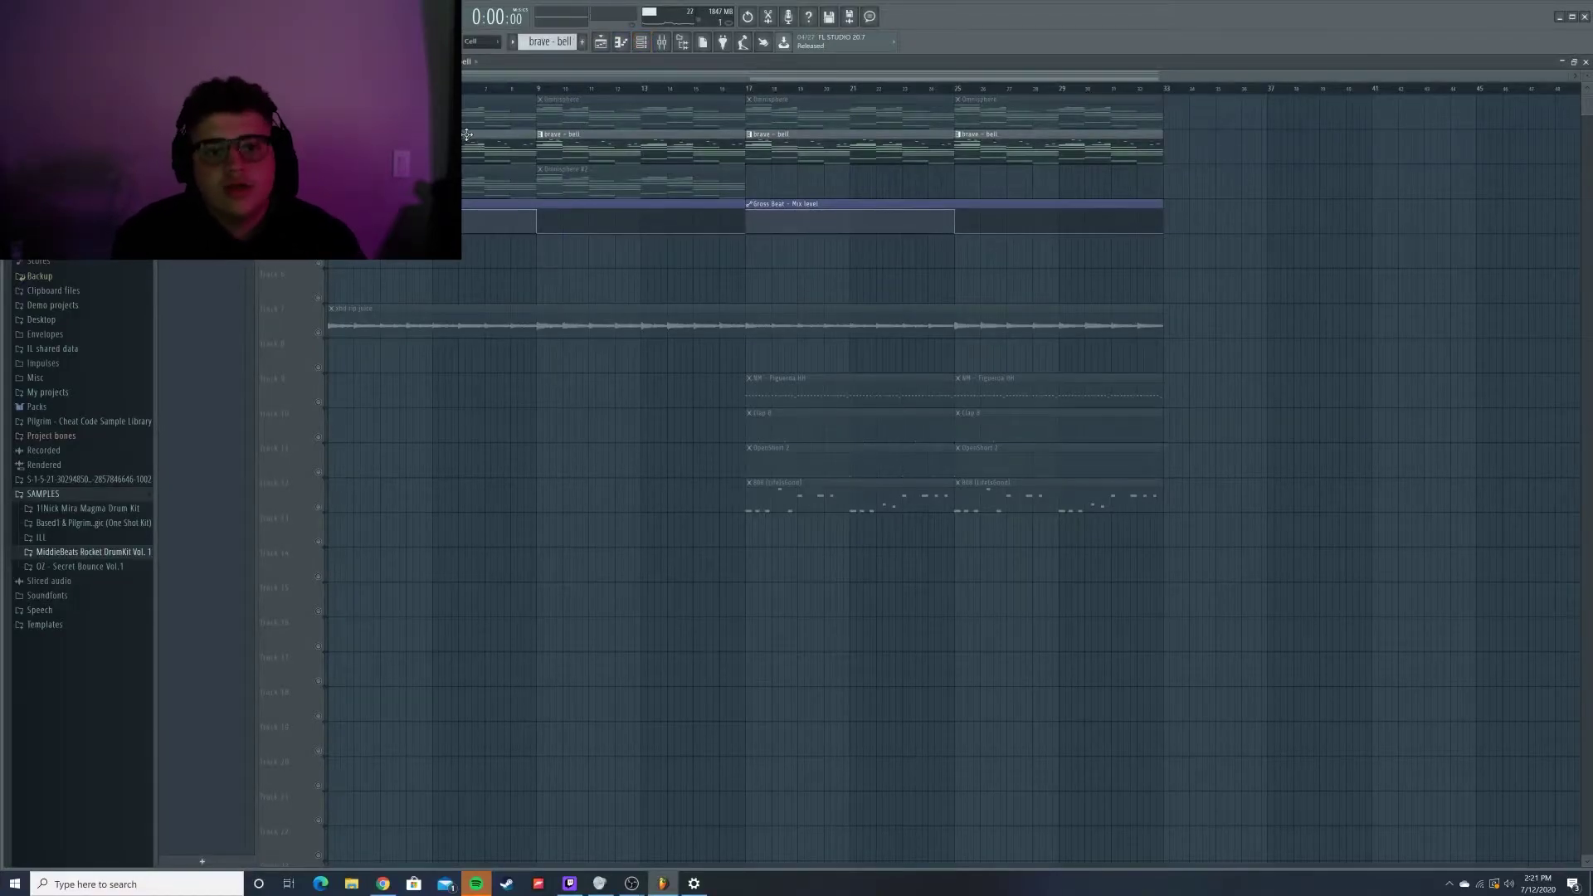
left_click(621, 41)
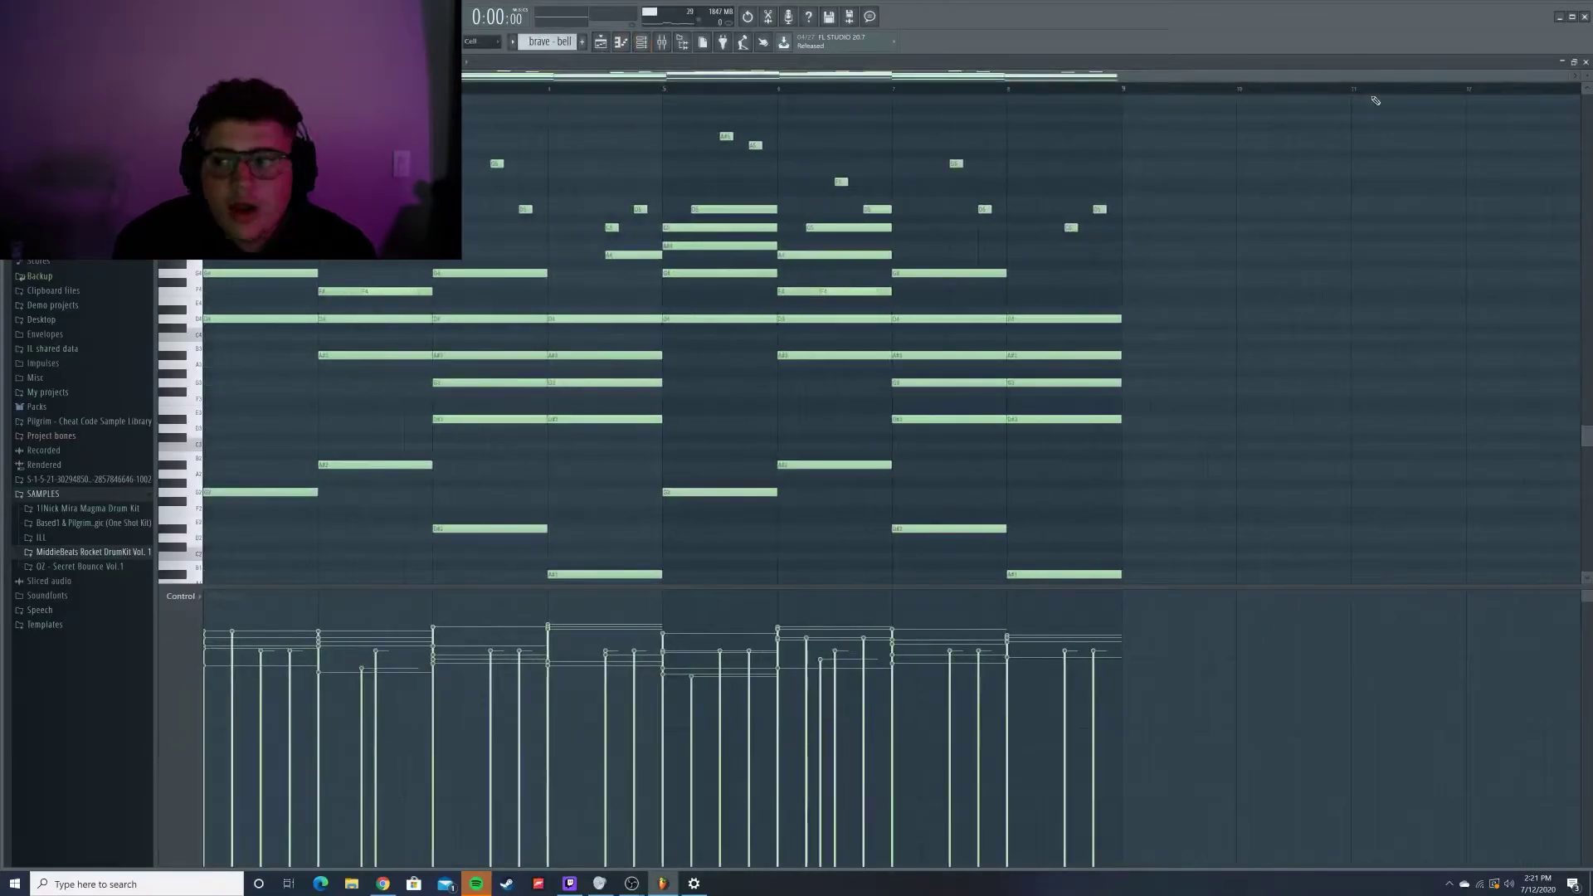
key("space")
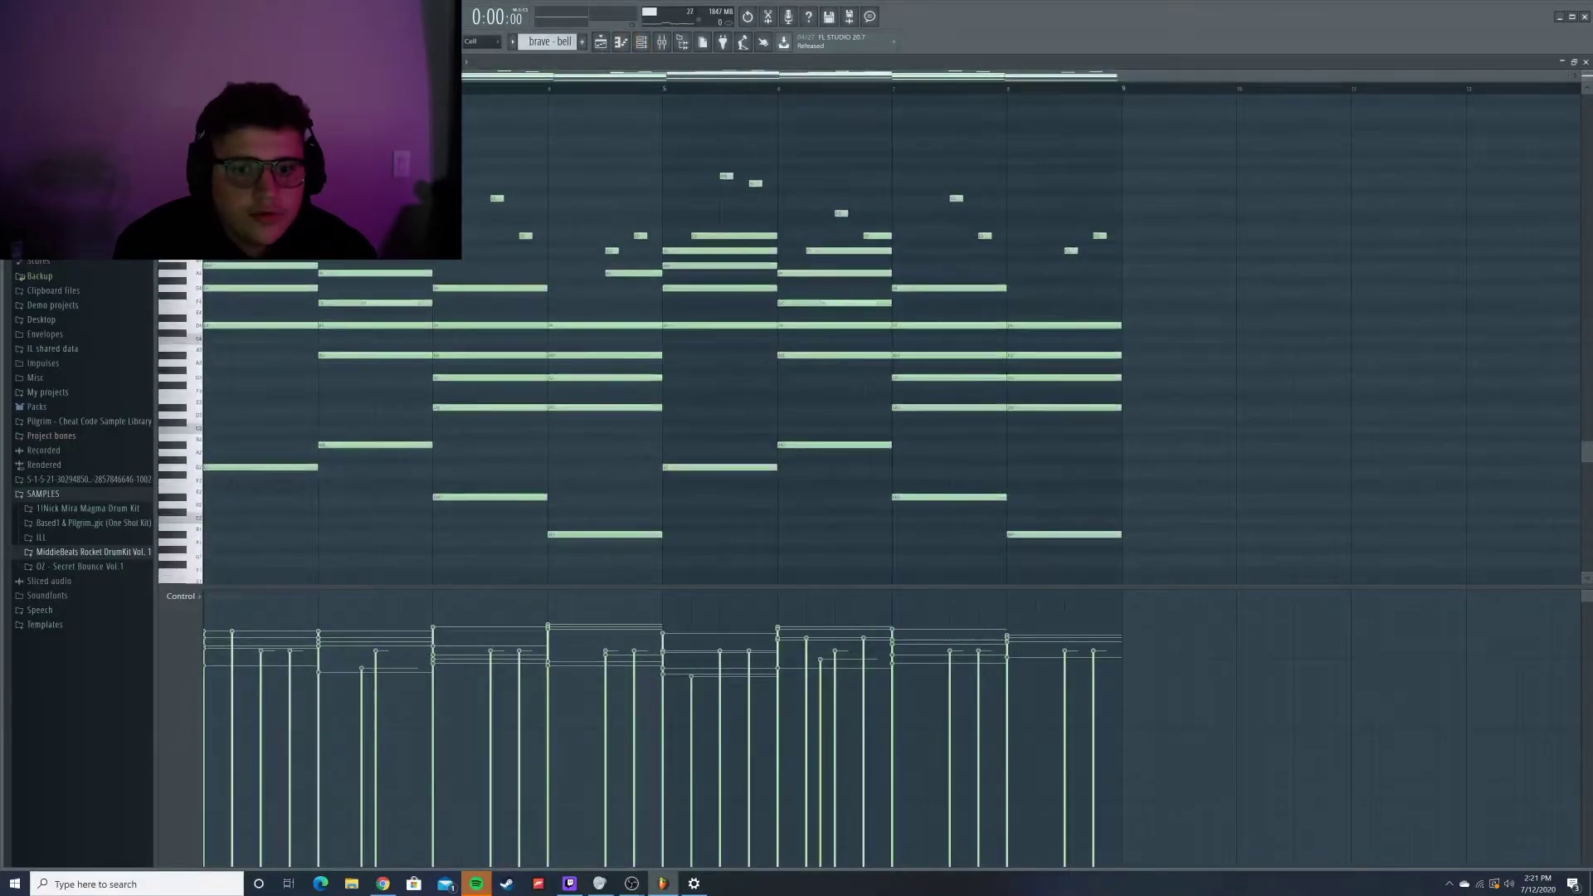
key("space")
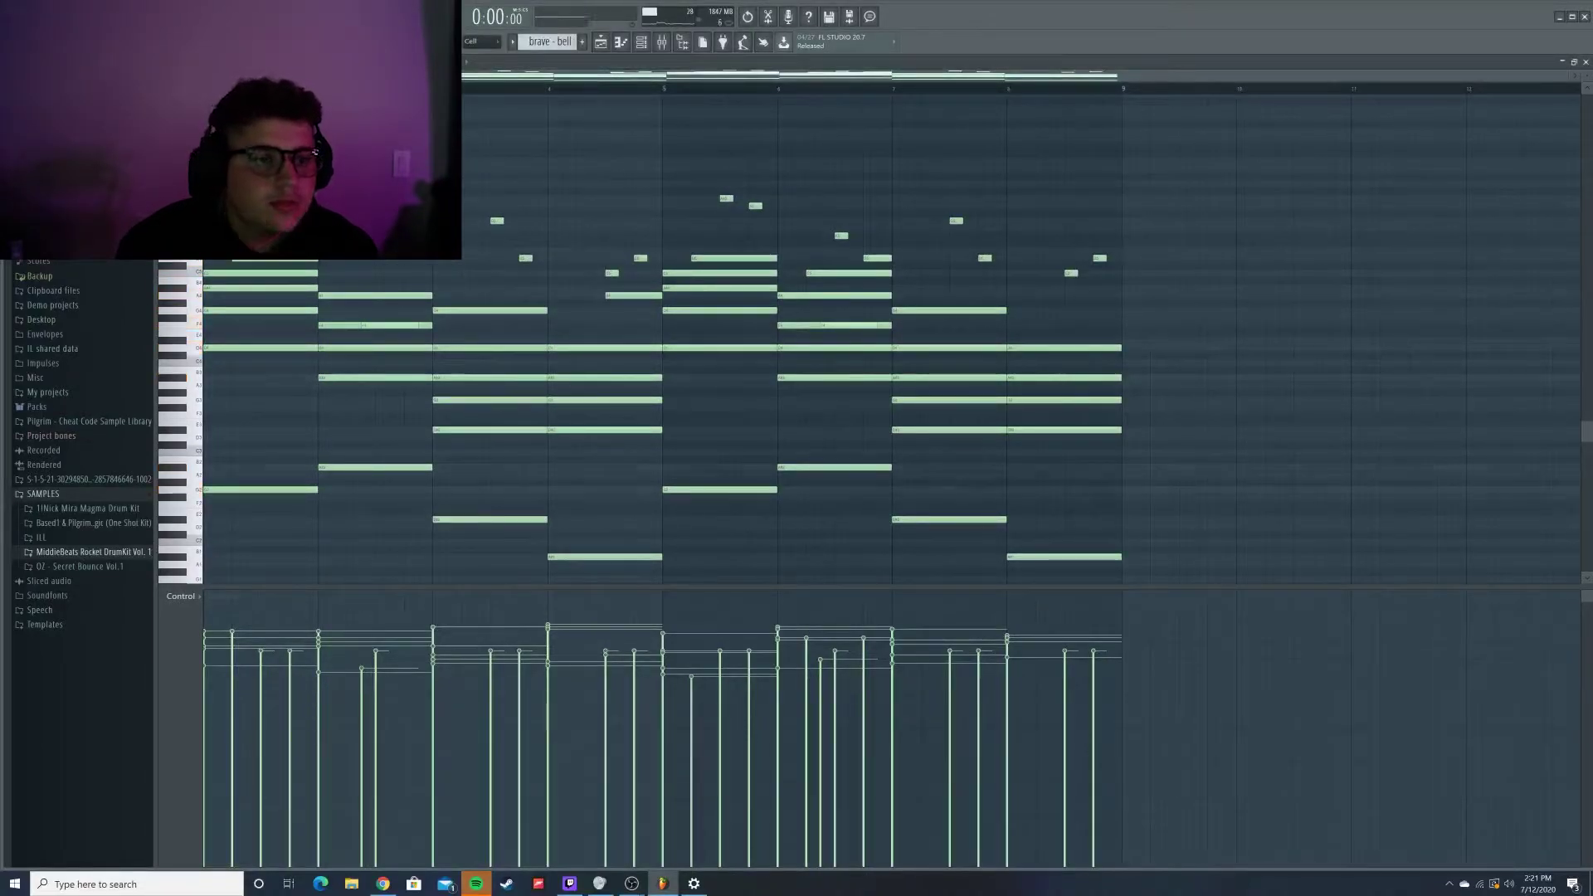
key("F7")
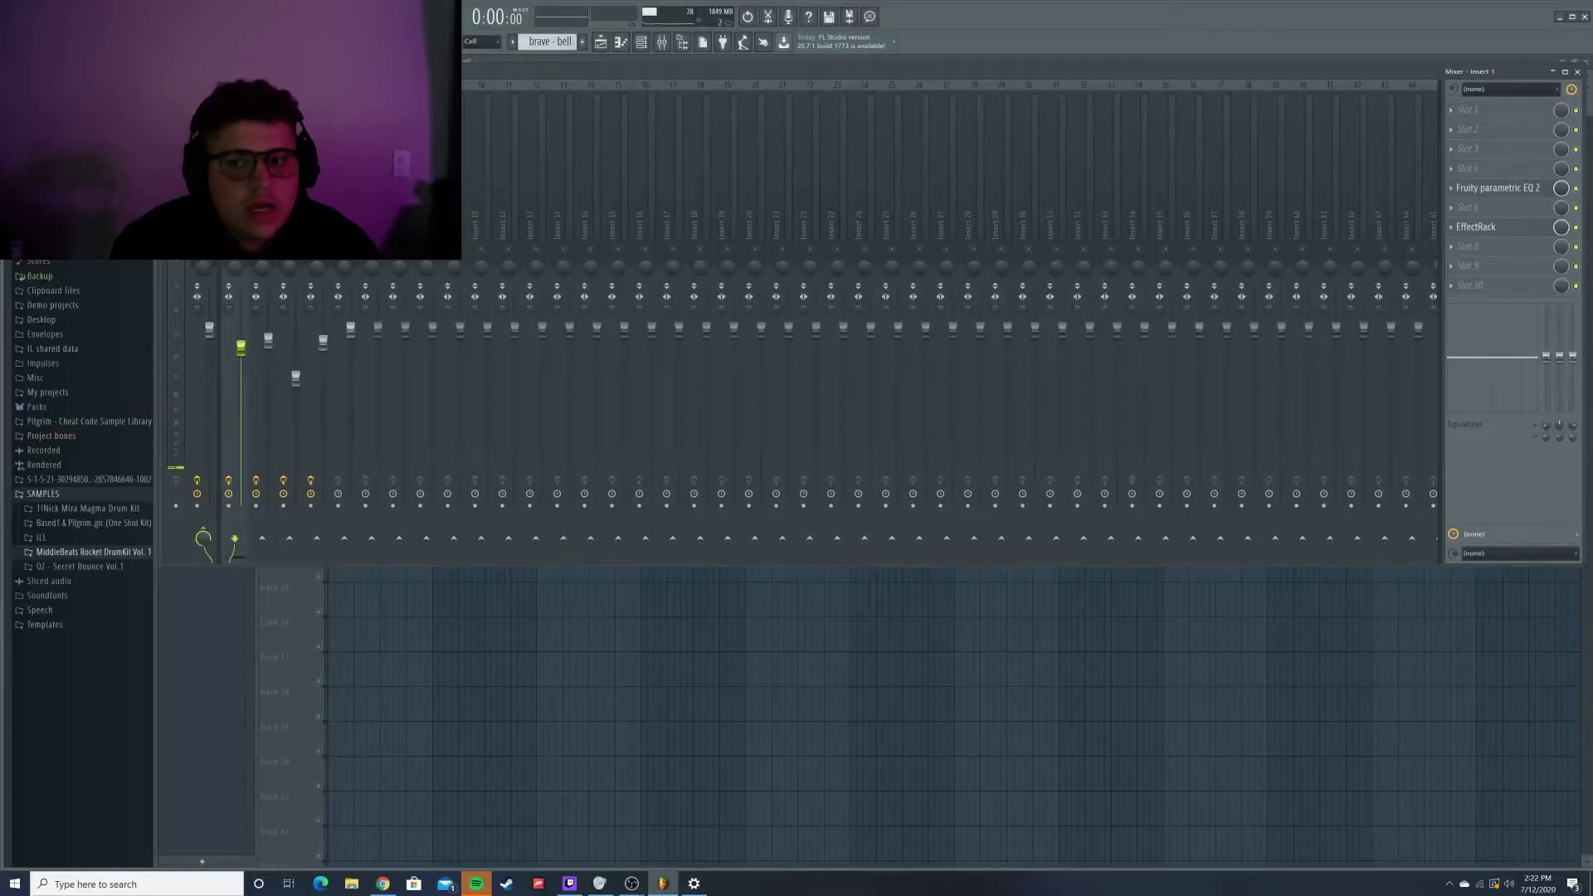
- Raise the low cut in Insert 1's Fruity parametric EQ 2 to about 146 Hz, then close the EQ
left_click(1515, 190)
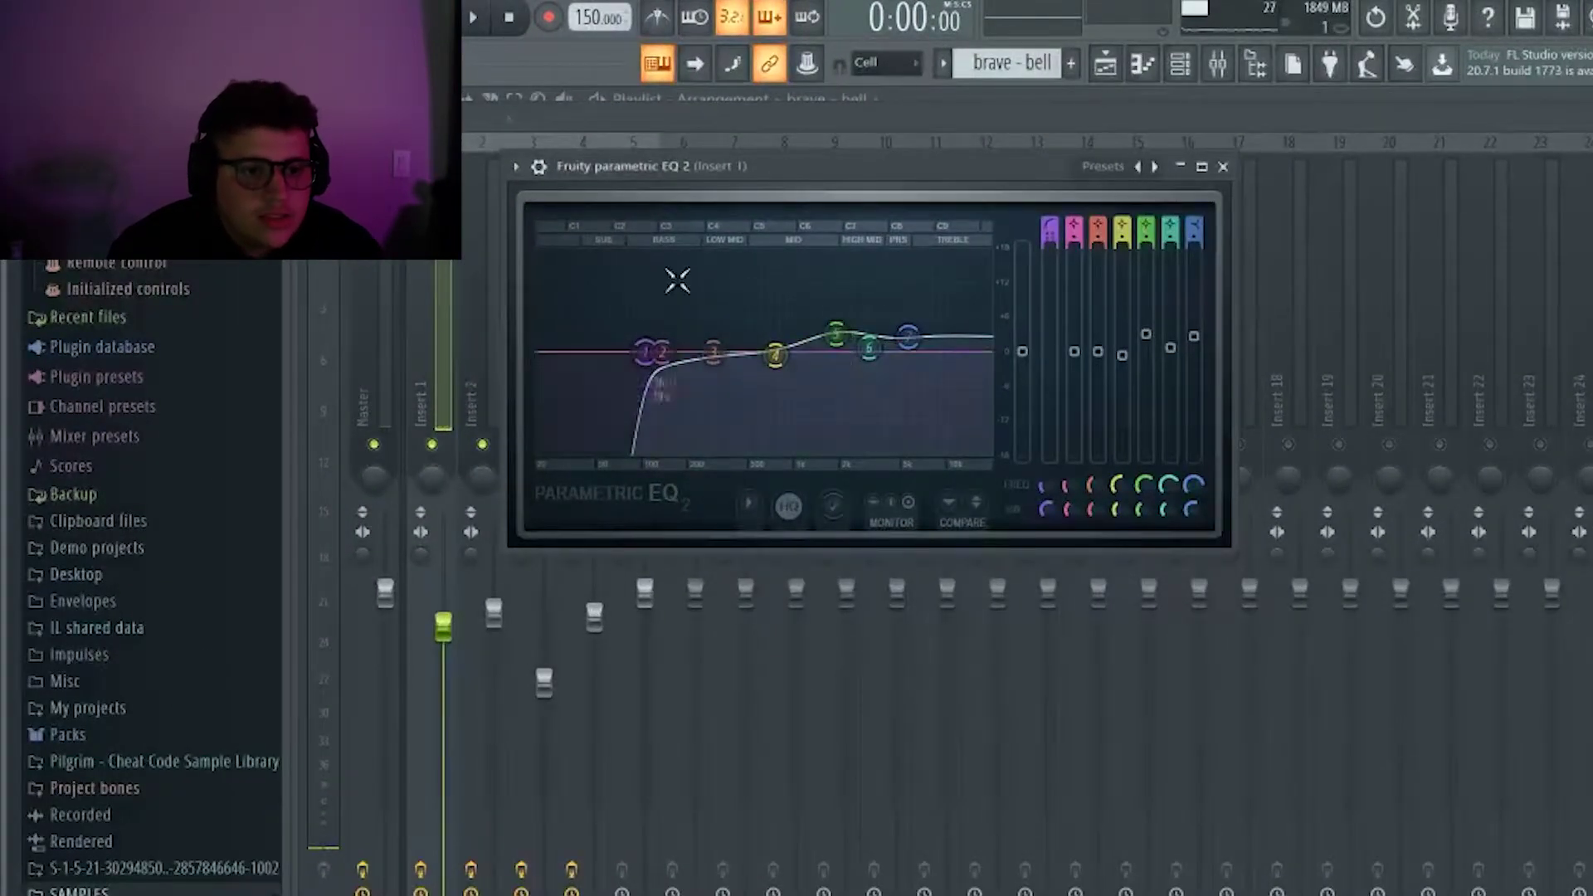
mouse_move(655, 357)
left_mouse_down()
mouse_move(682, 353)
mouse_move(661, 353)
left_mouse_up()
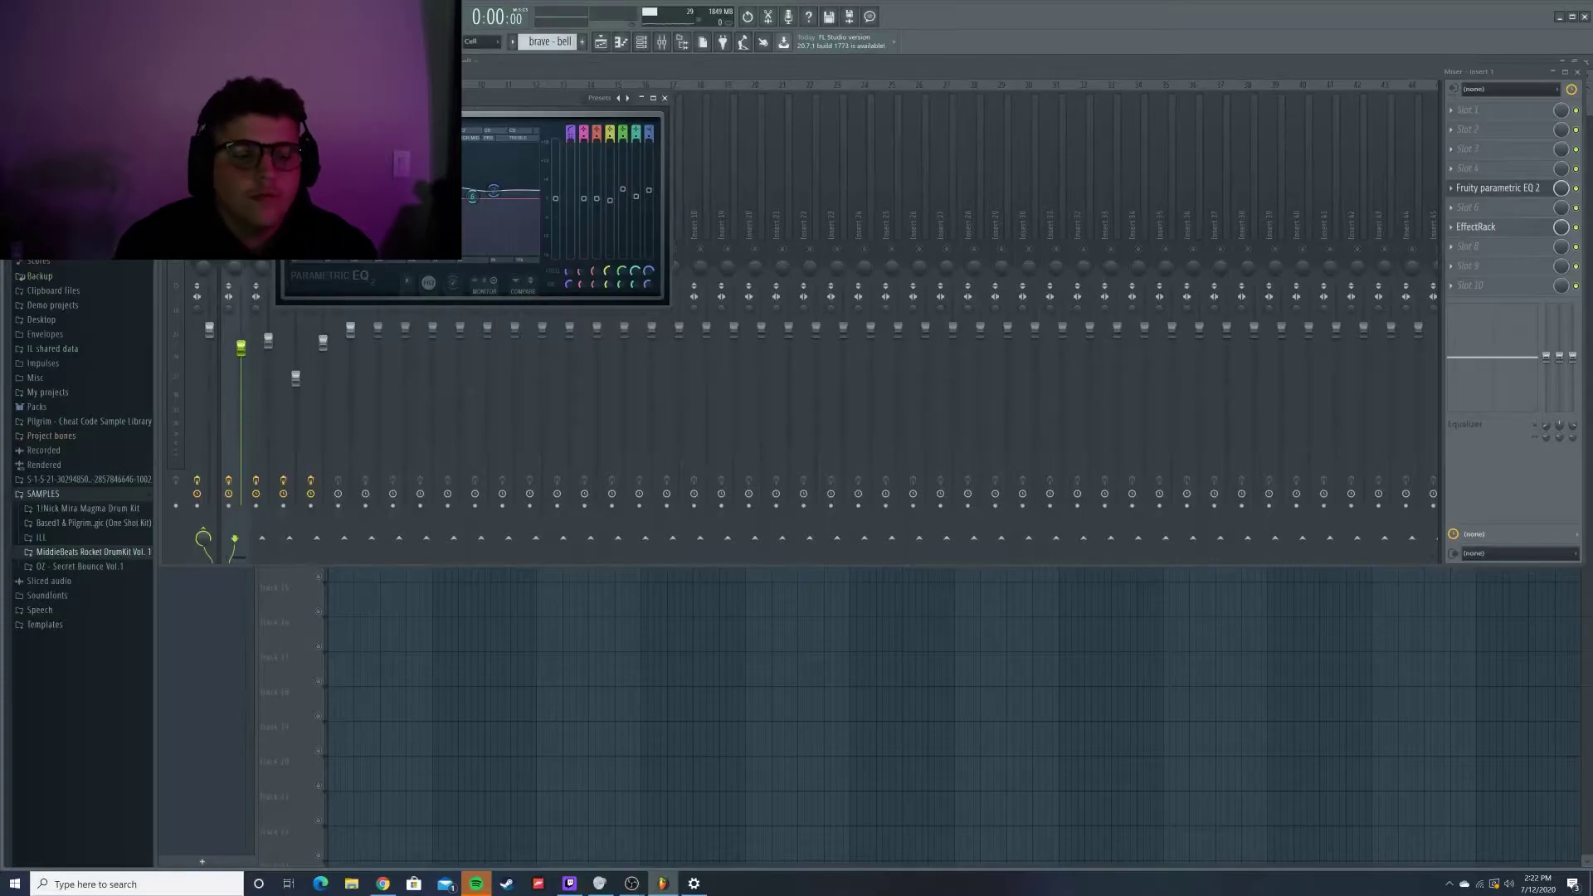
left_click_drag(469, 104, 555, 106)
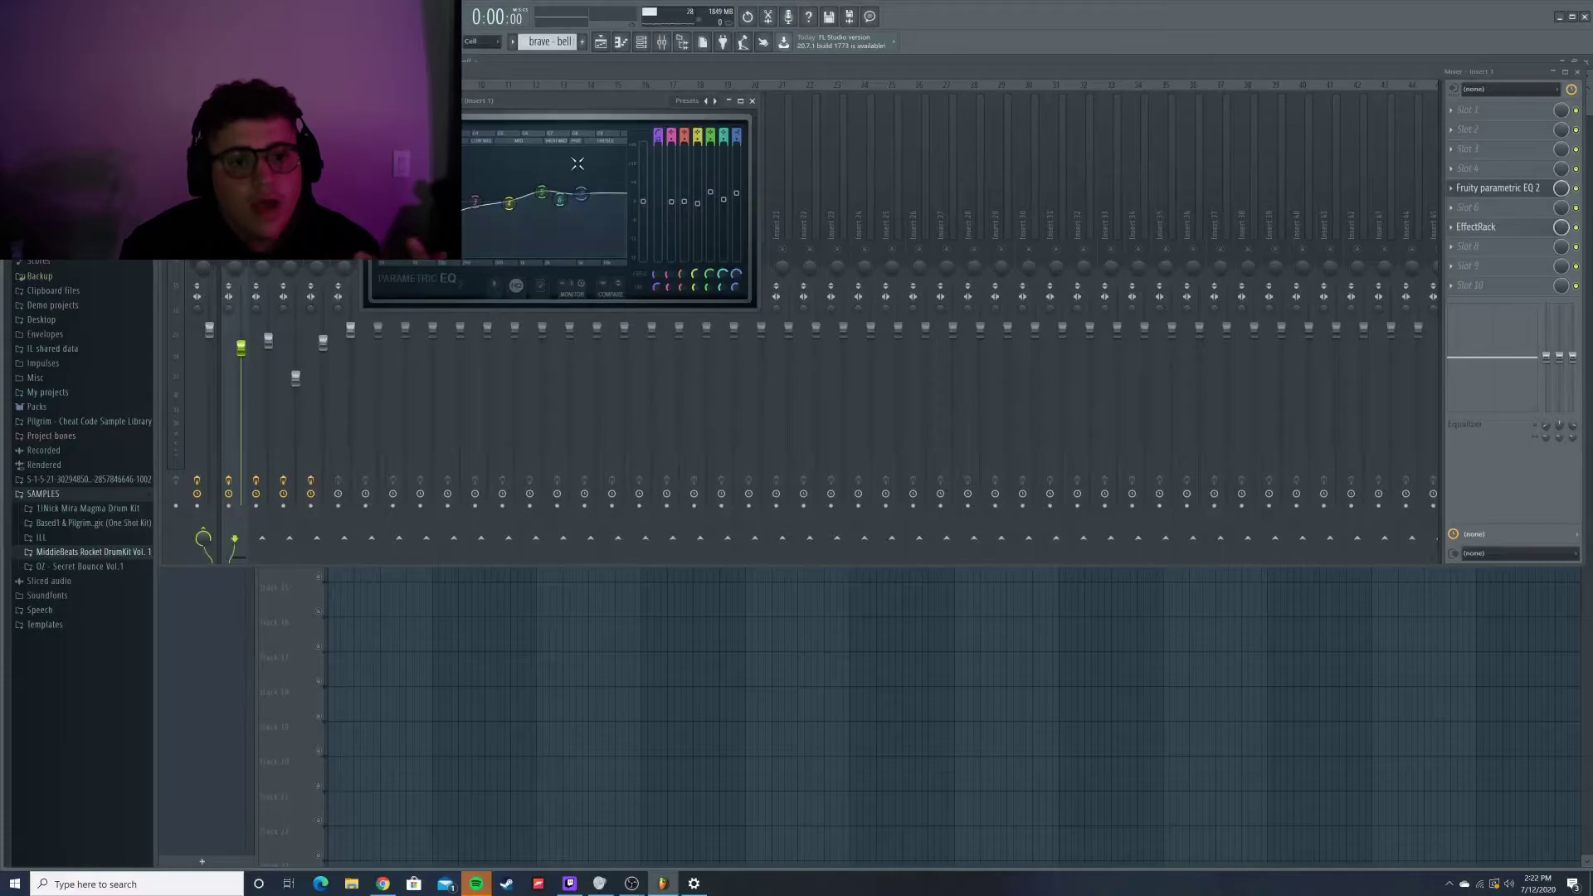
left_click(754, 101)
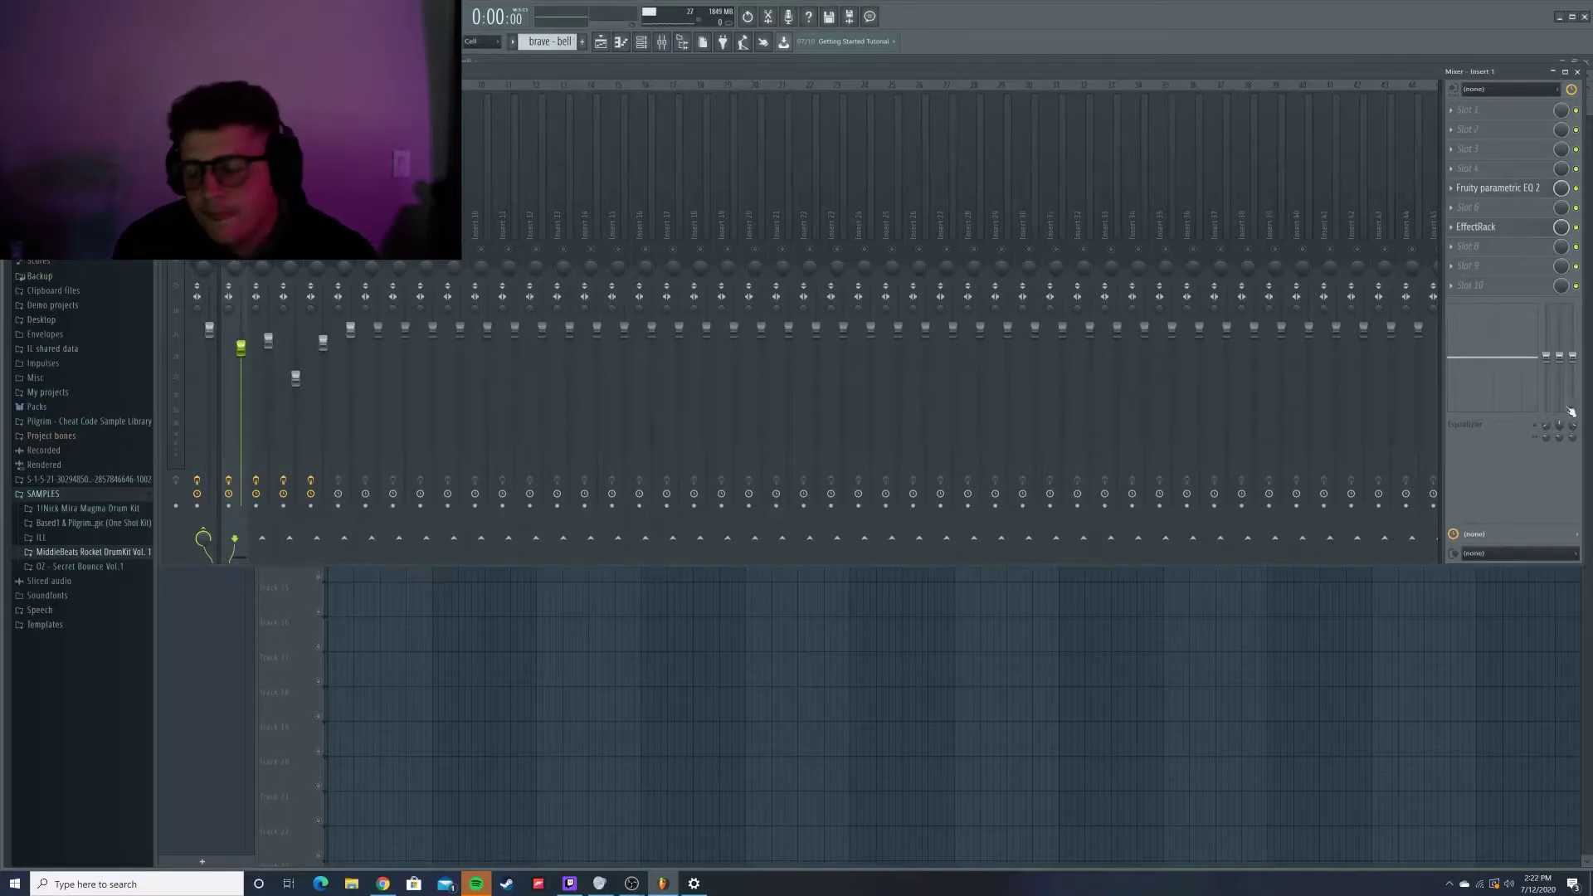
left_click(1500, 229)
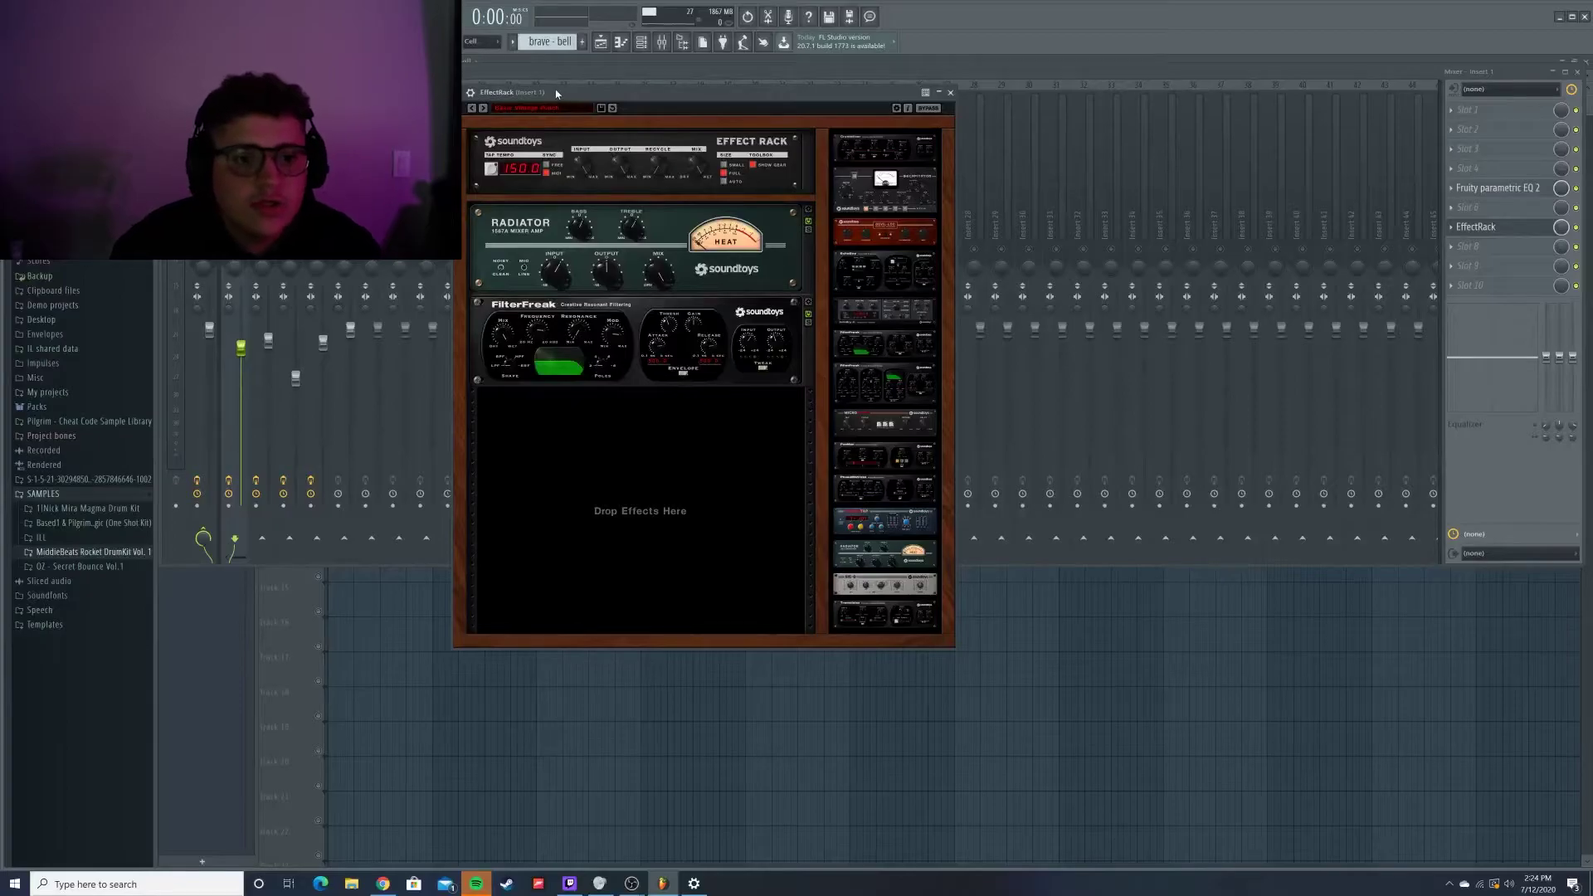
left_click_drag(555, 92, 617, 110)
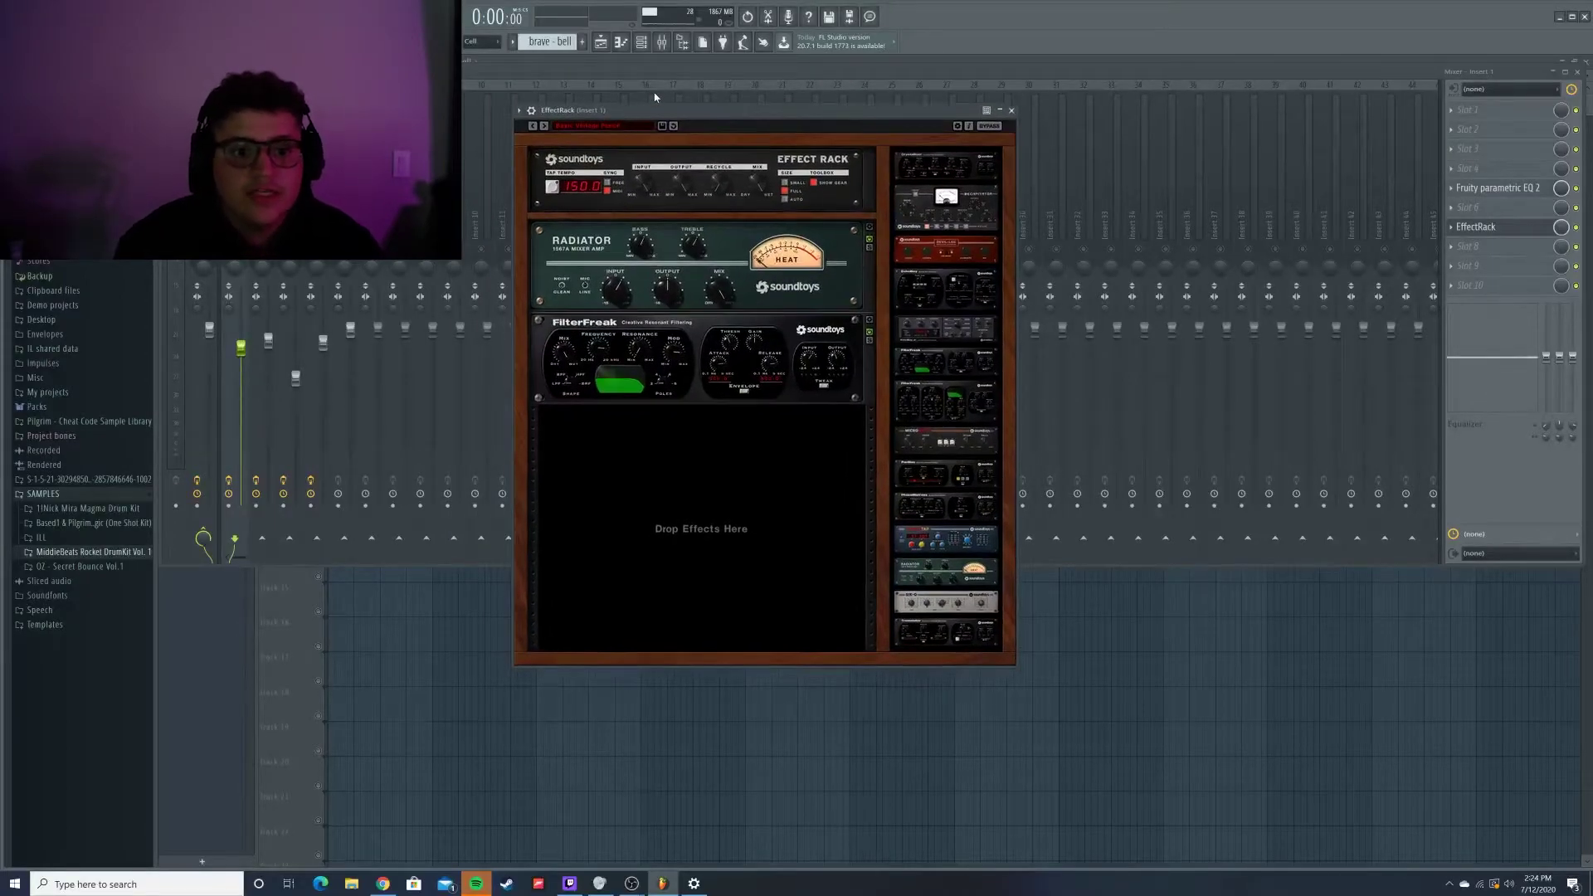
left_click_drag(678, 115, 701, 148)
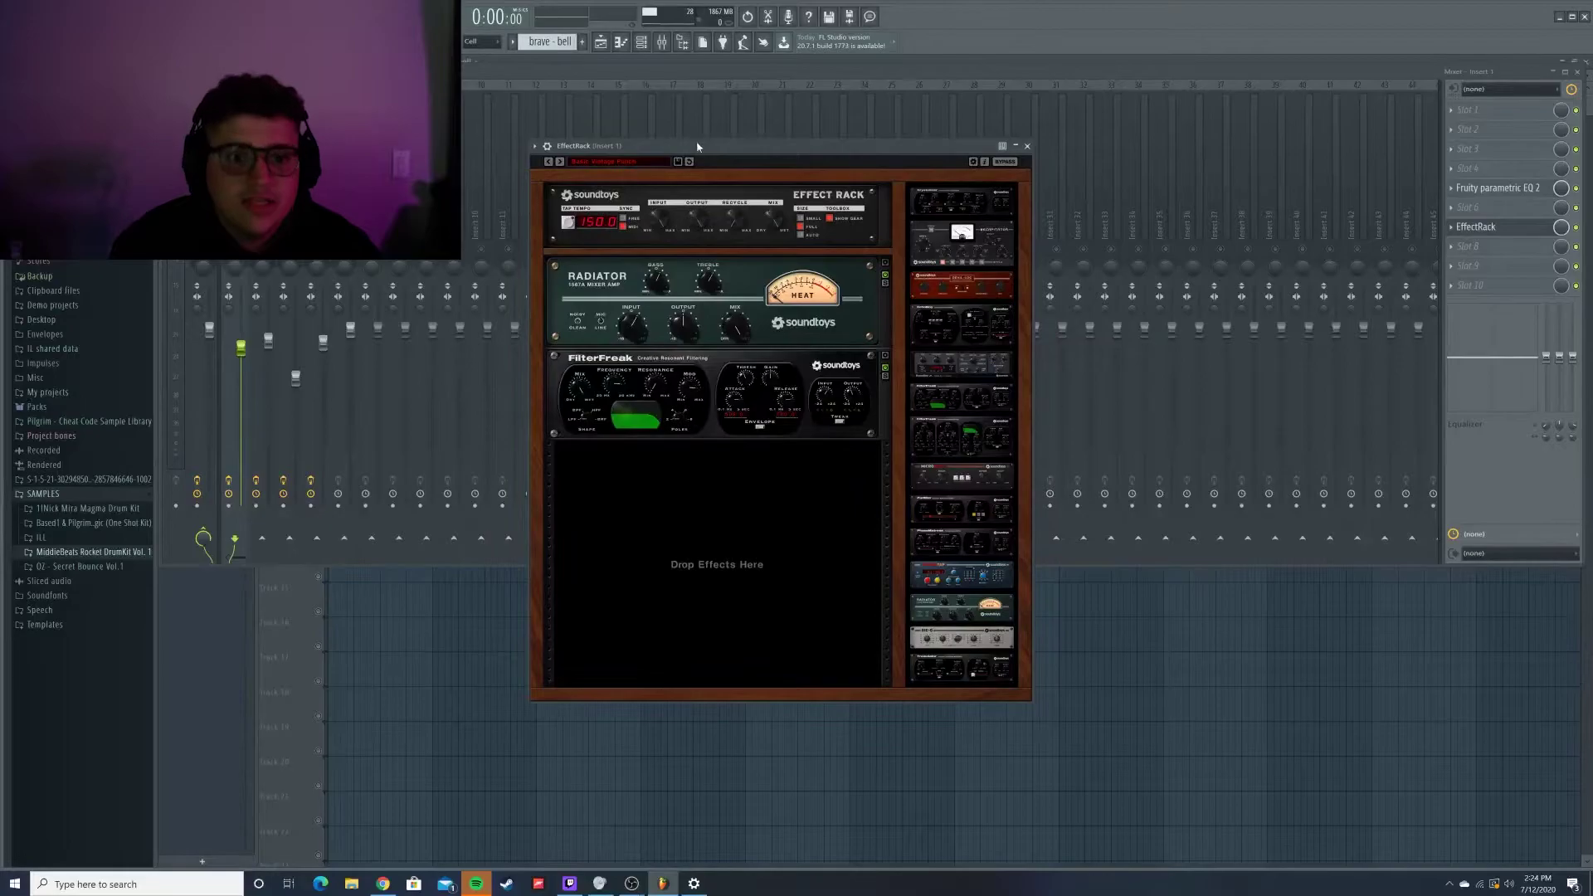
left_click_drag(696, 146, 682, 142)
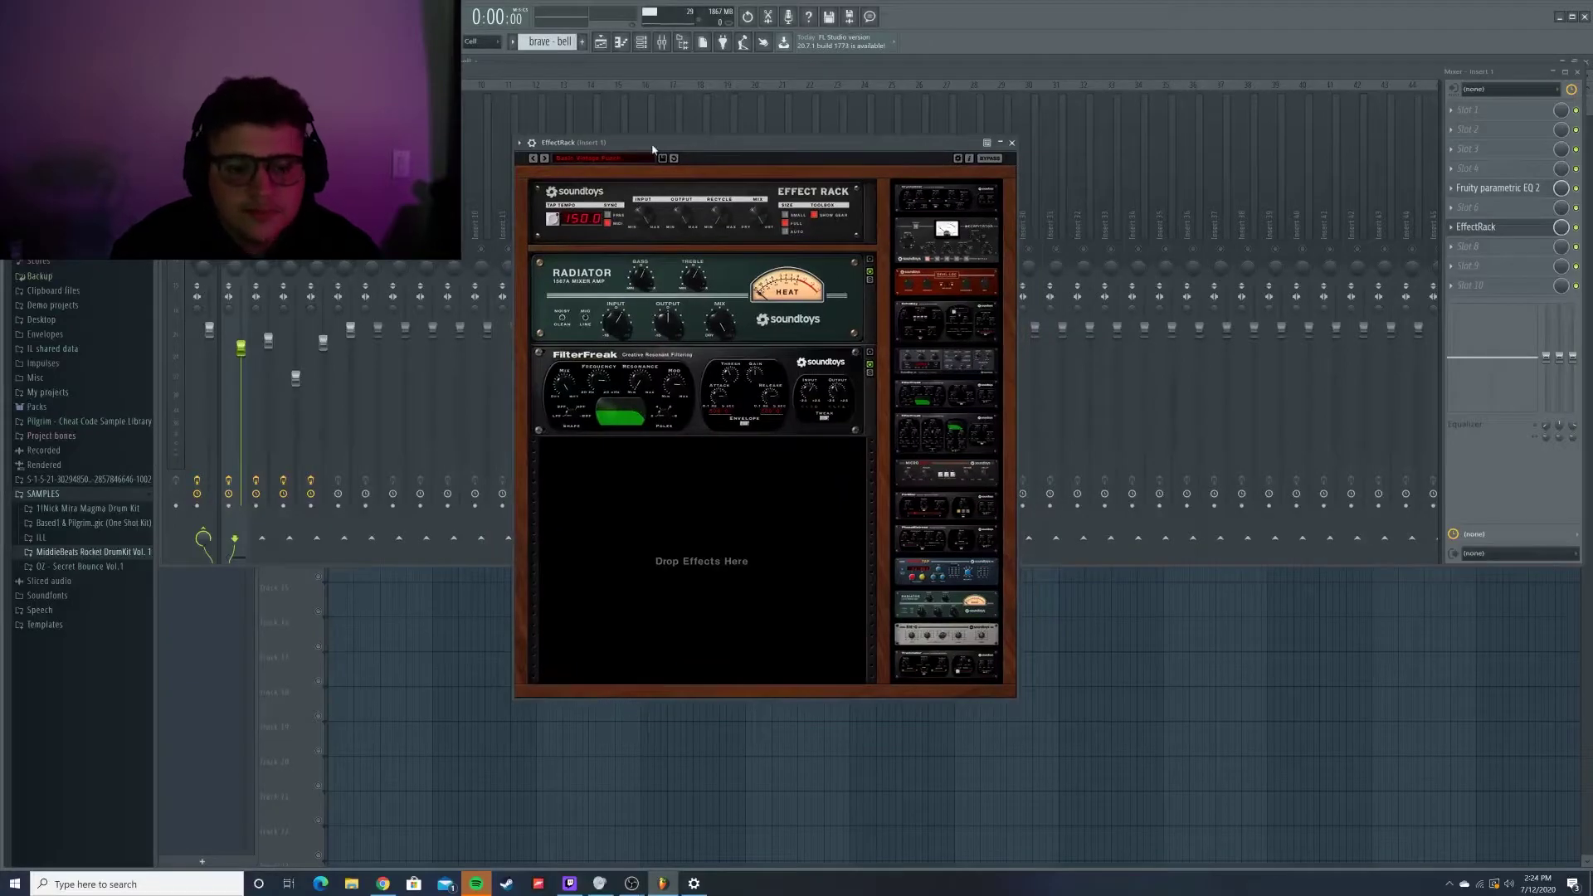
left_click(1011, 143)
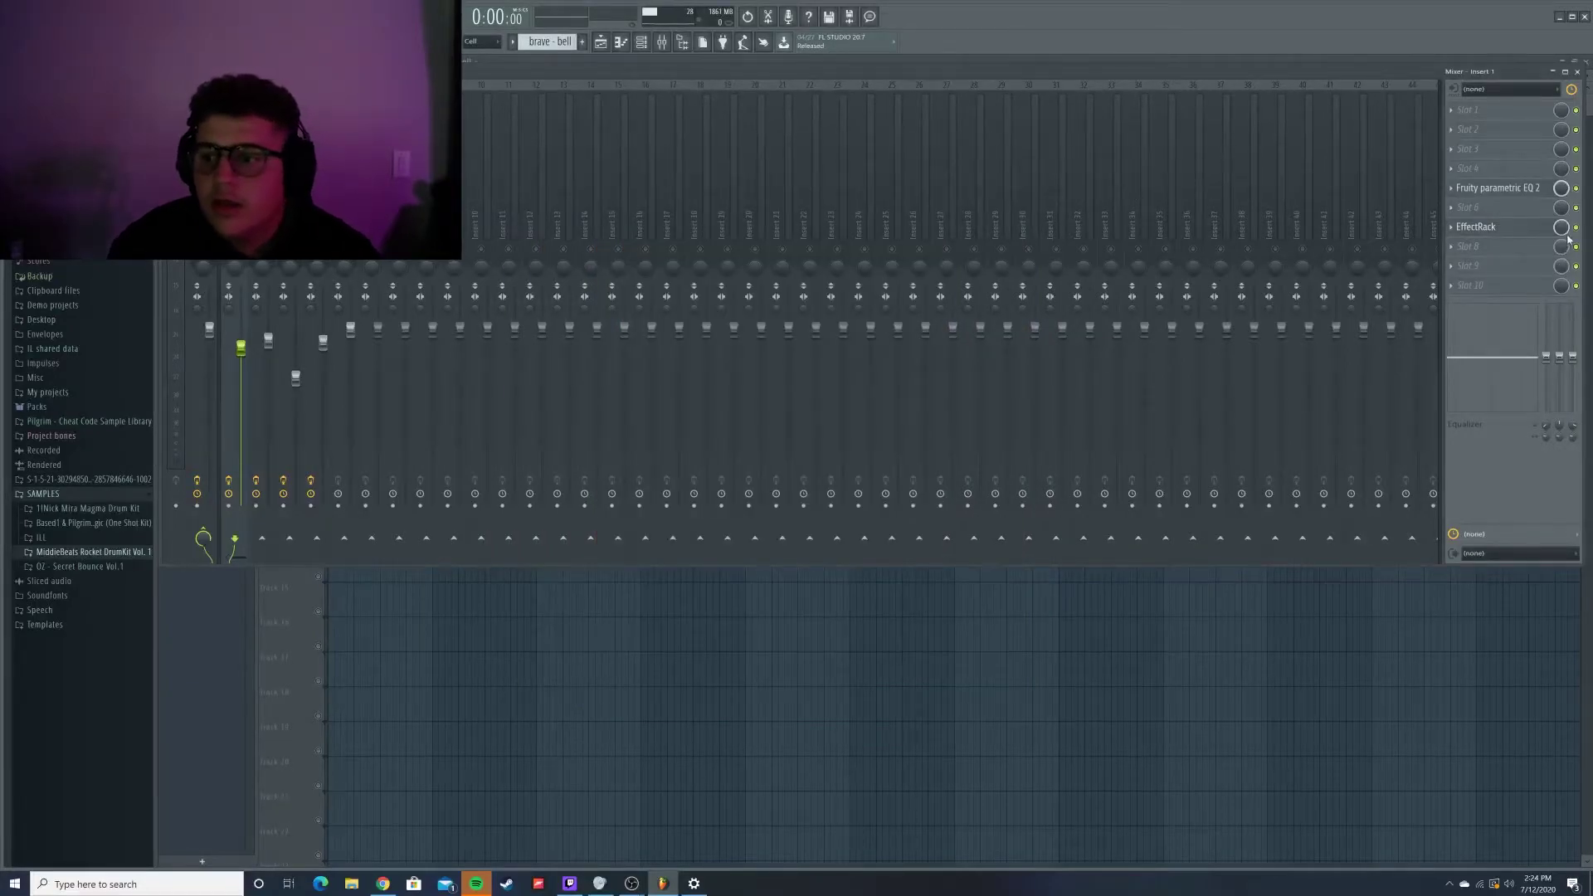
key("space")
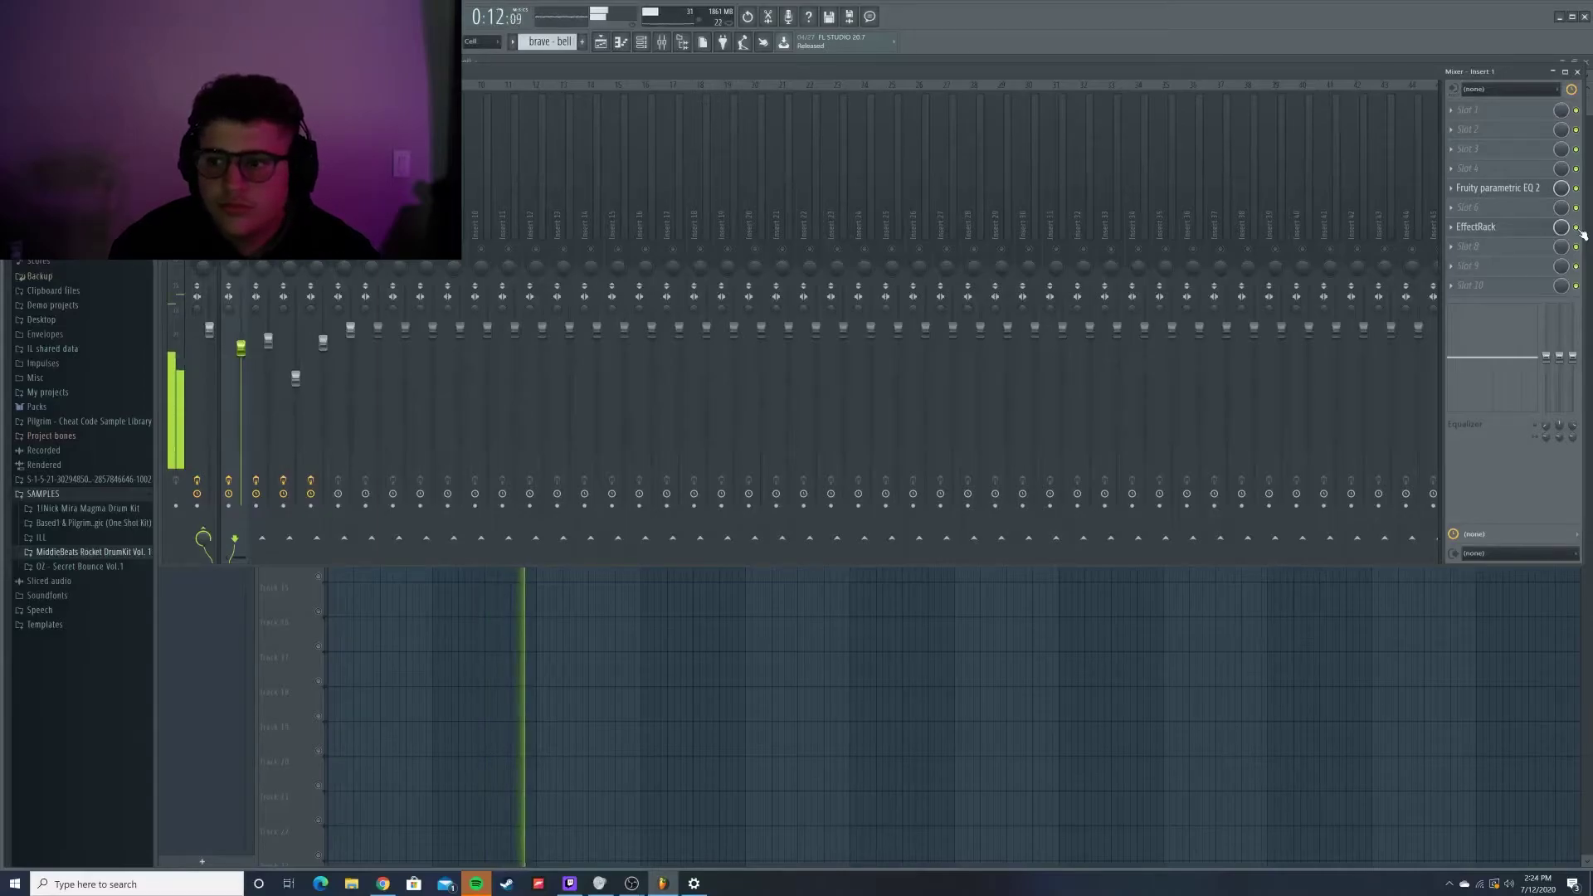
key("space")
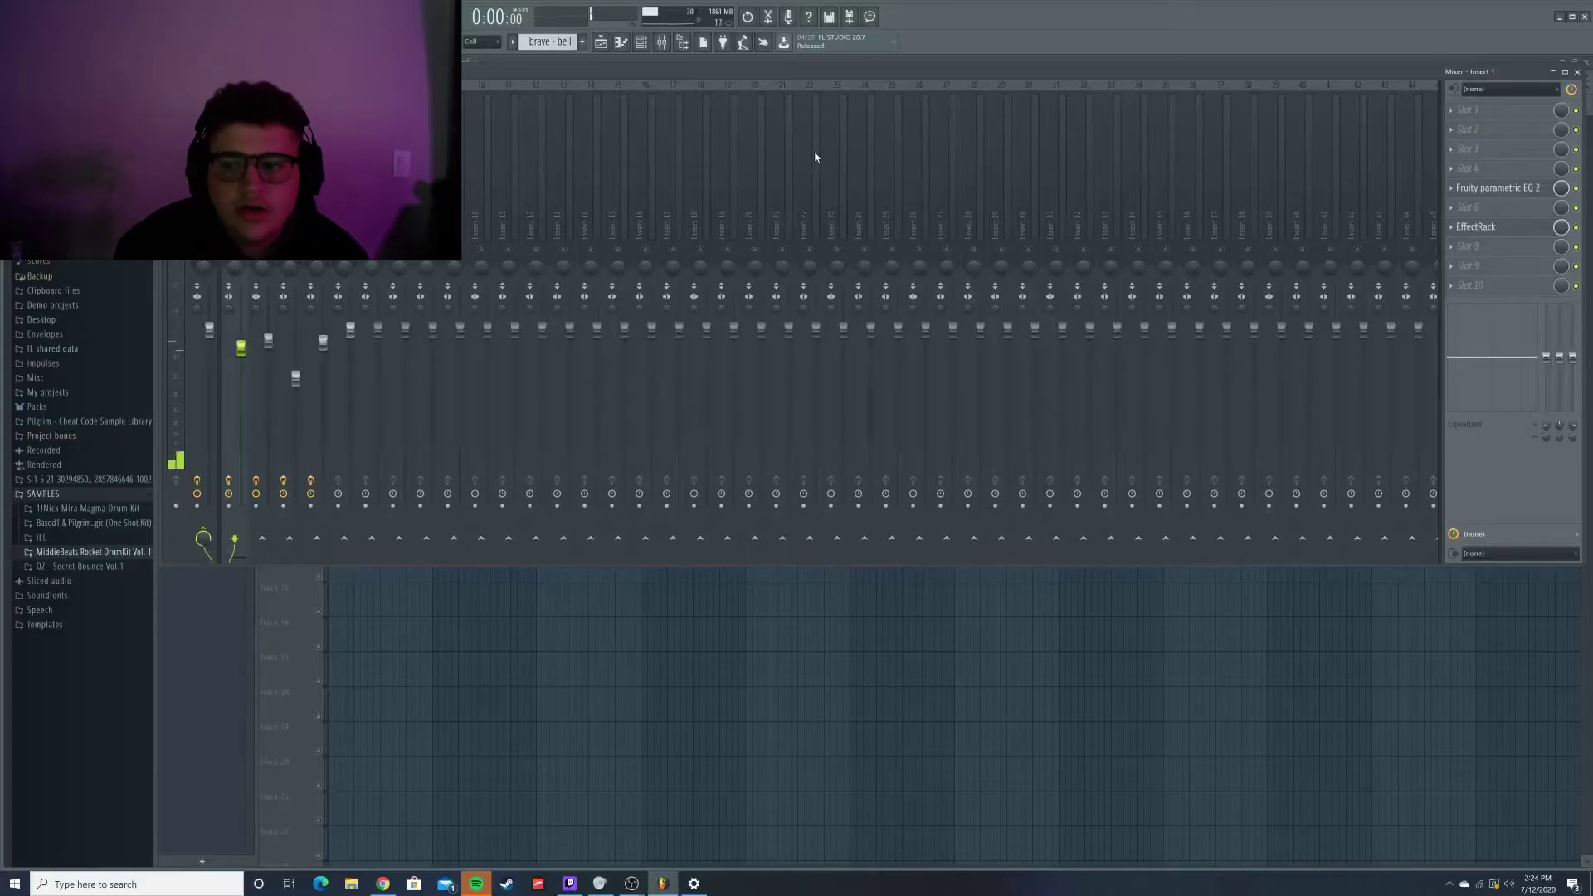
- Cycle through the Playlist, Piano Roll, Channel Rack and Mixer views, ending on the Playlist
left_click(599, 44)
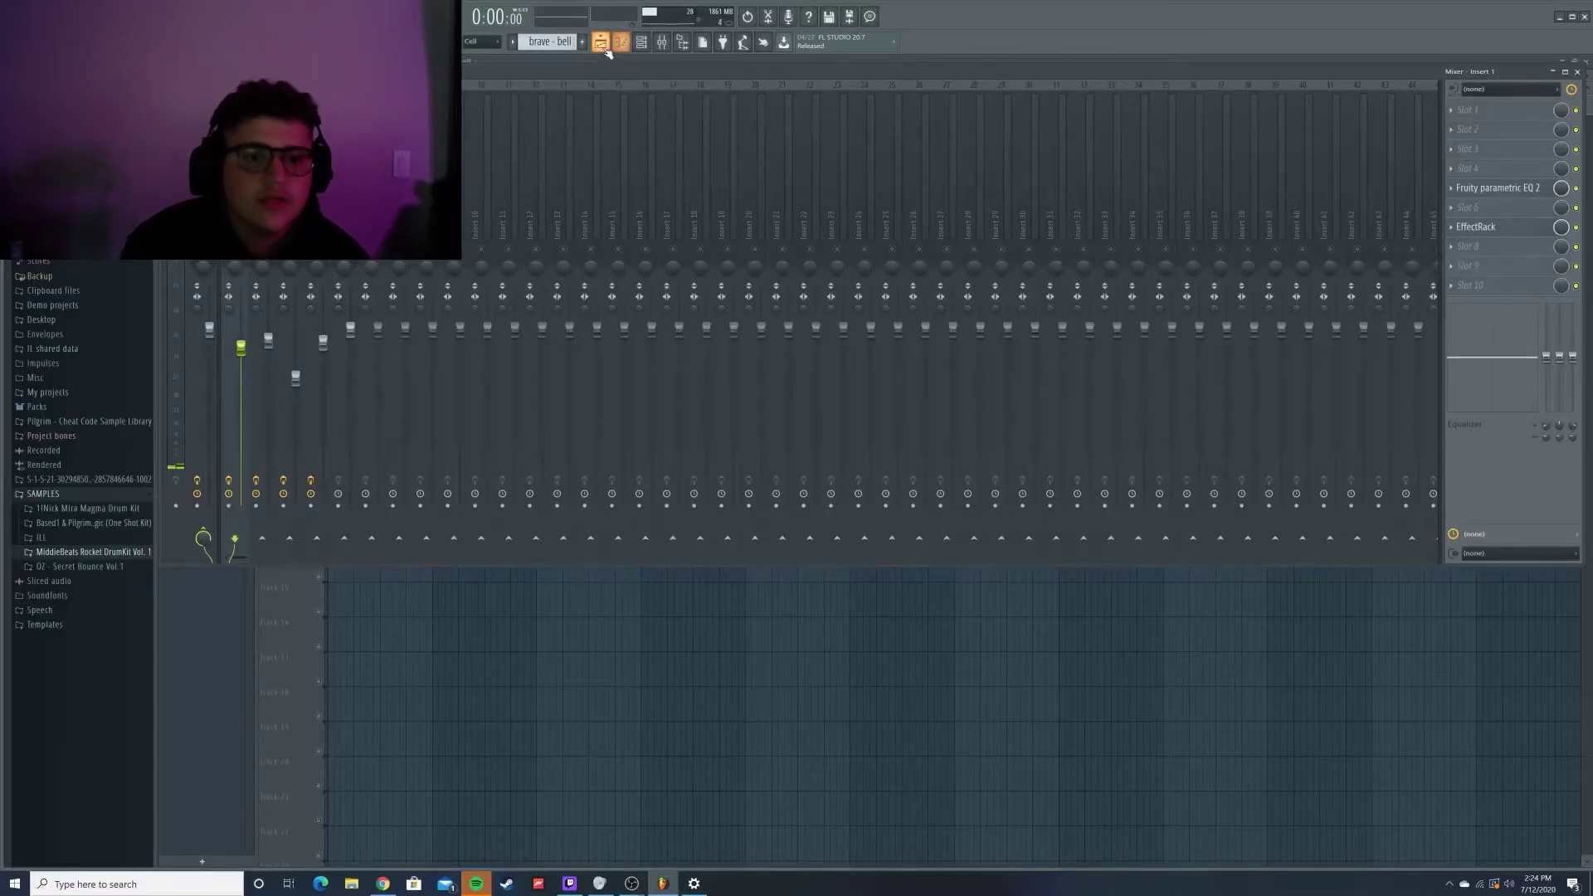
left_click(641, 43)
left_click(620, 43)
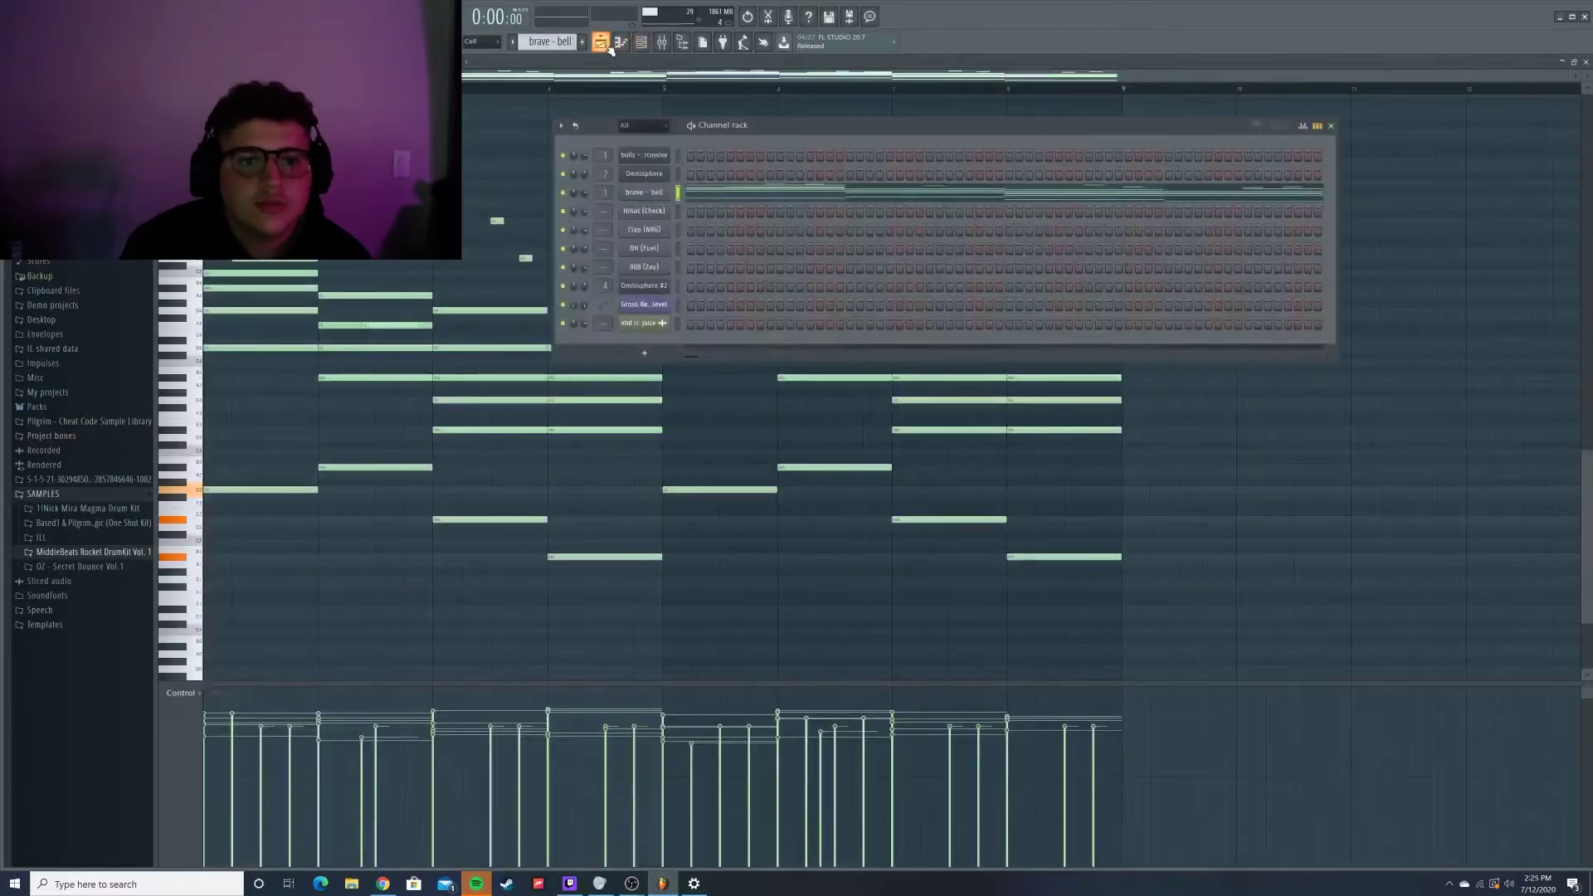
left_click(641, 43)
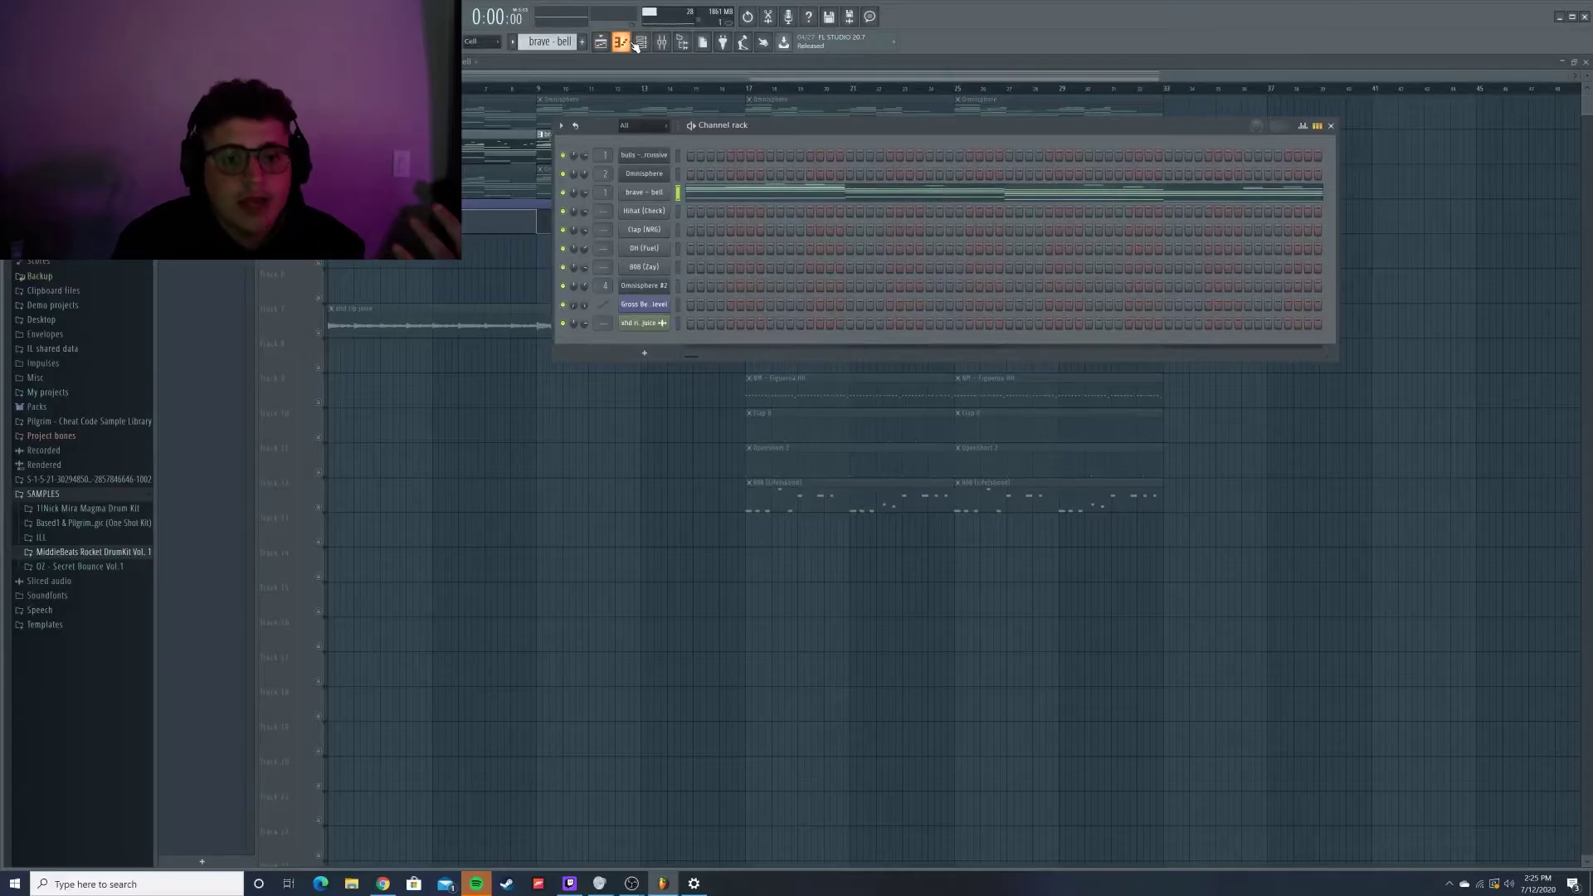
left_click(622, 42)
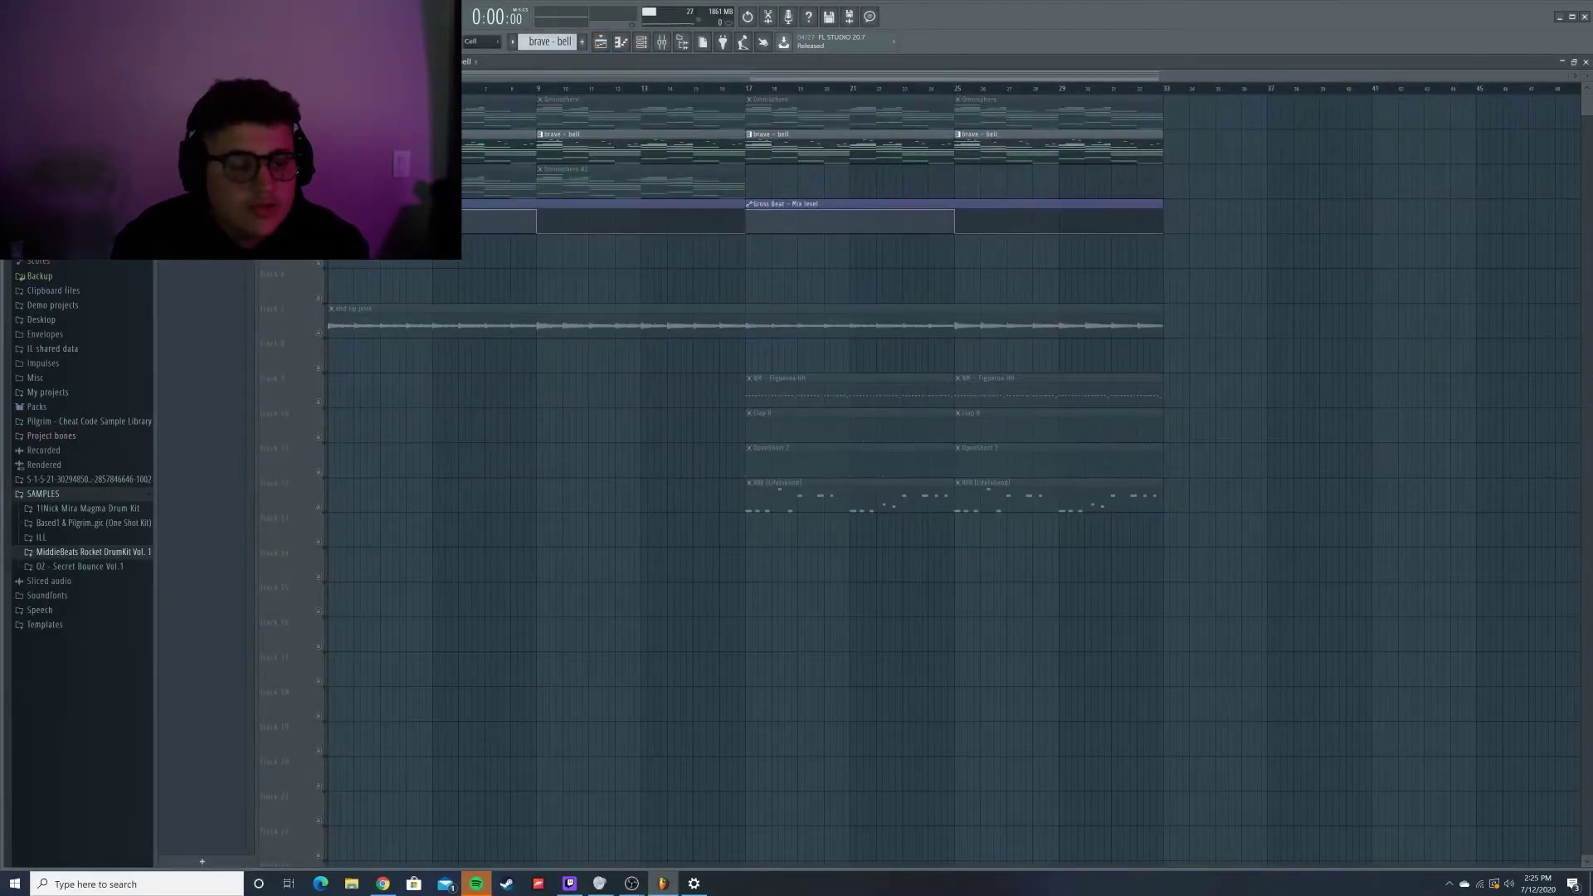
left_click(622, 42)
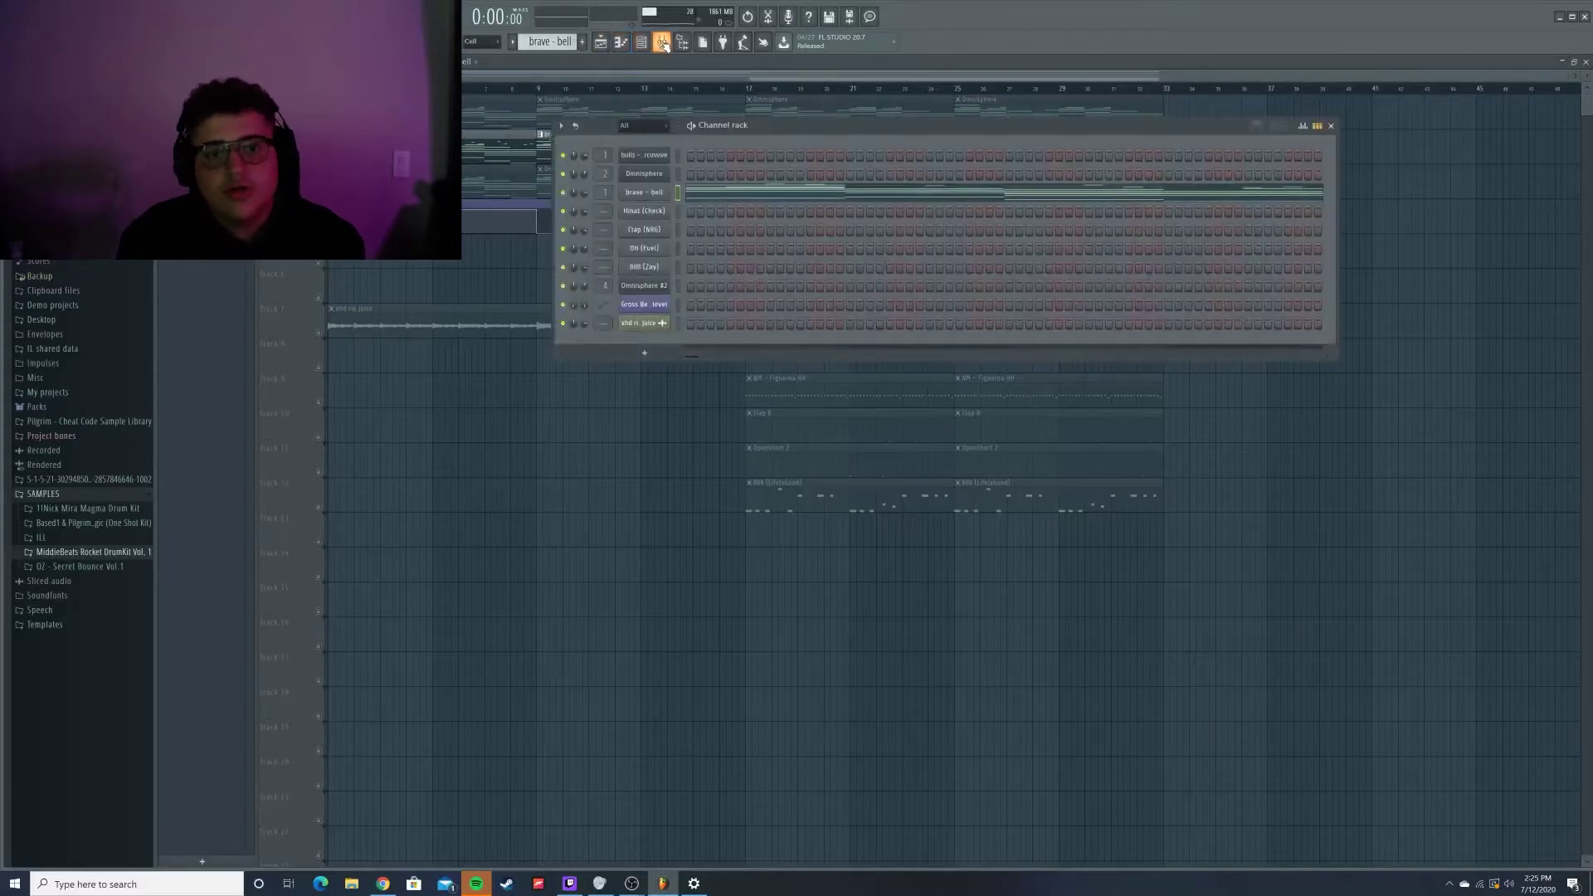
left_click(662, 43)
left_click(644, 44)
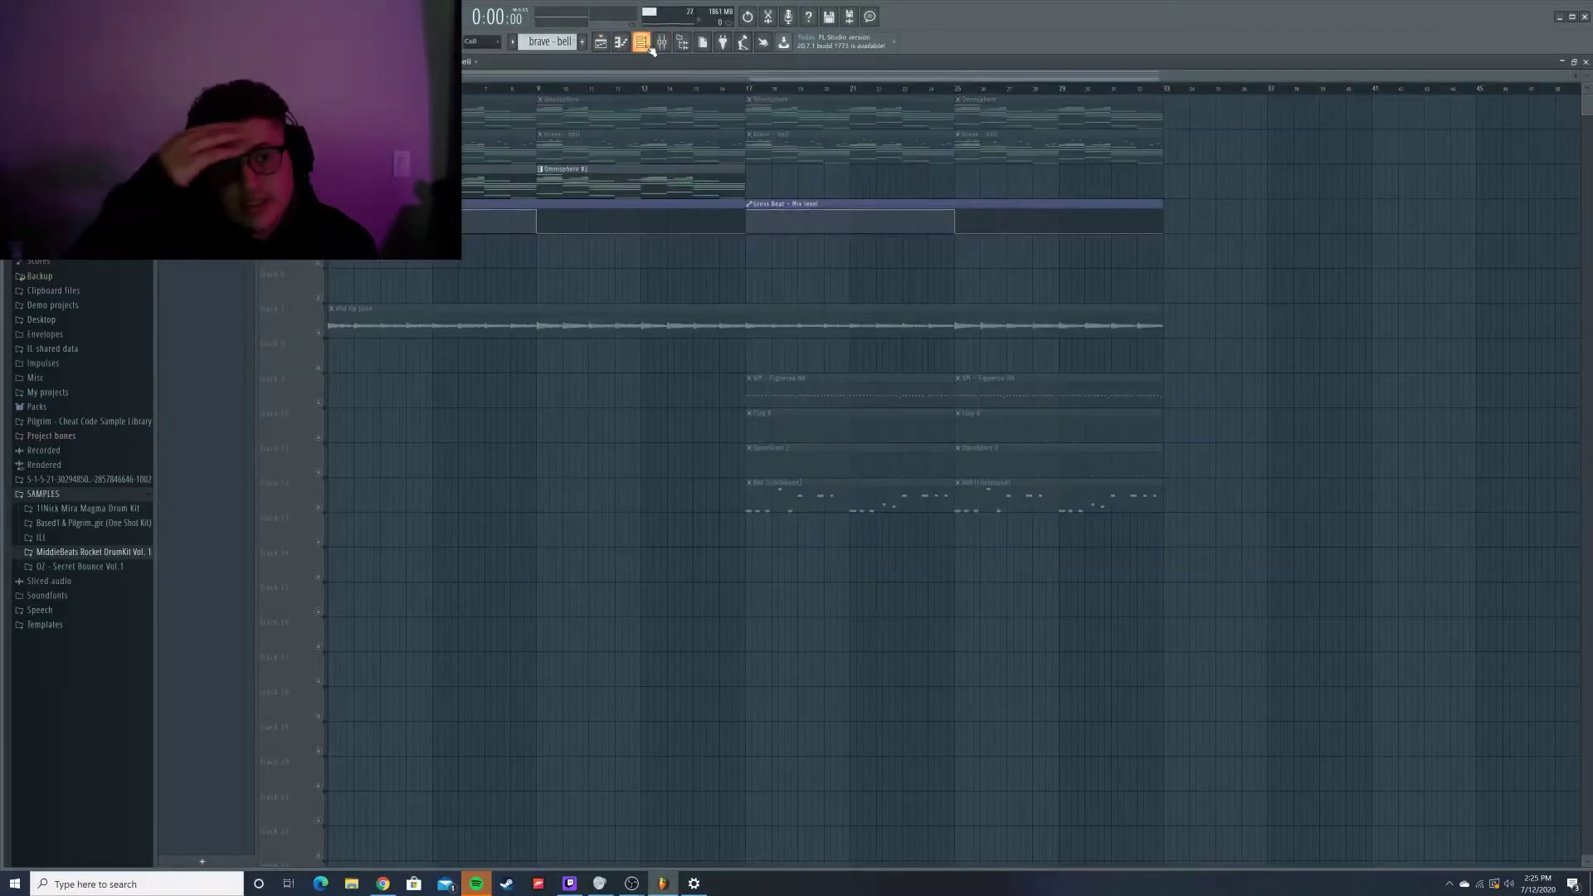
- Open the Omnisphere #2 clip in the Piano Roll and bring up the Channel Rack
double_click(504, 176)
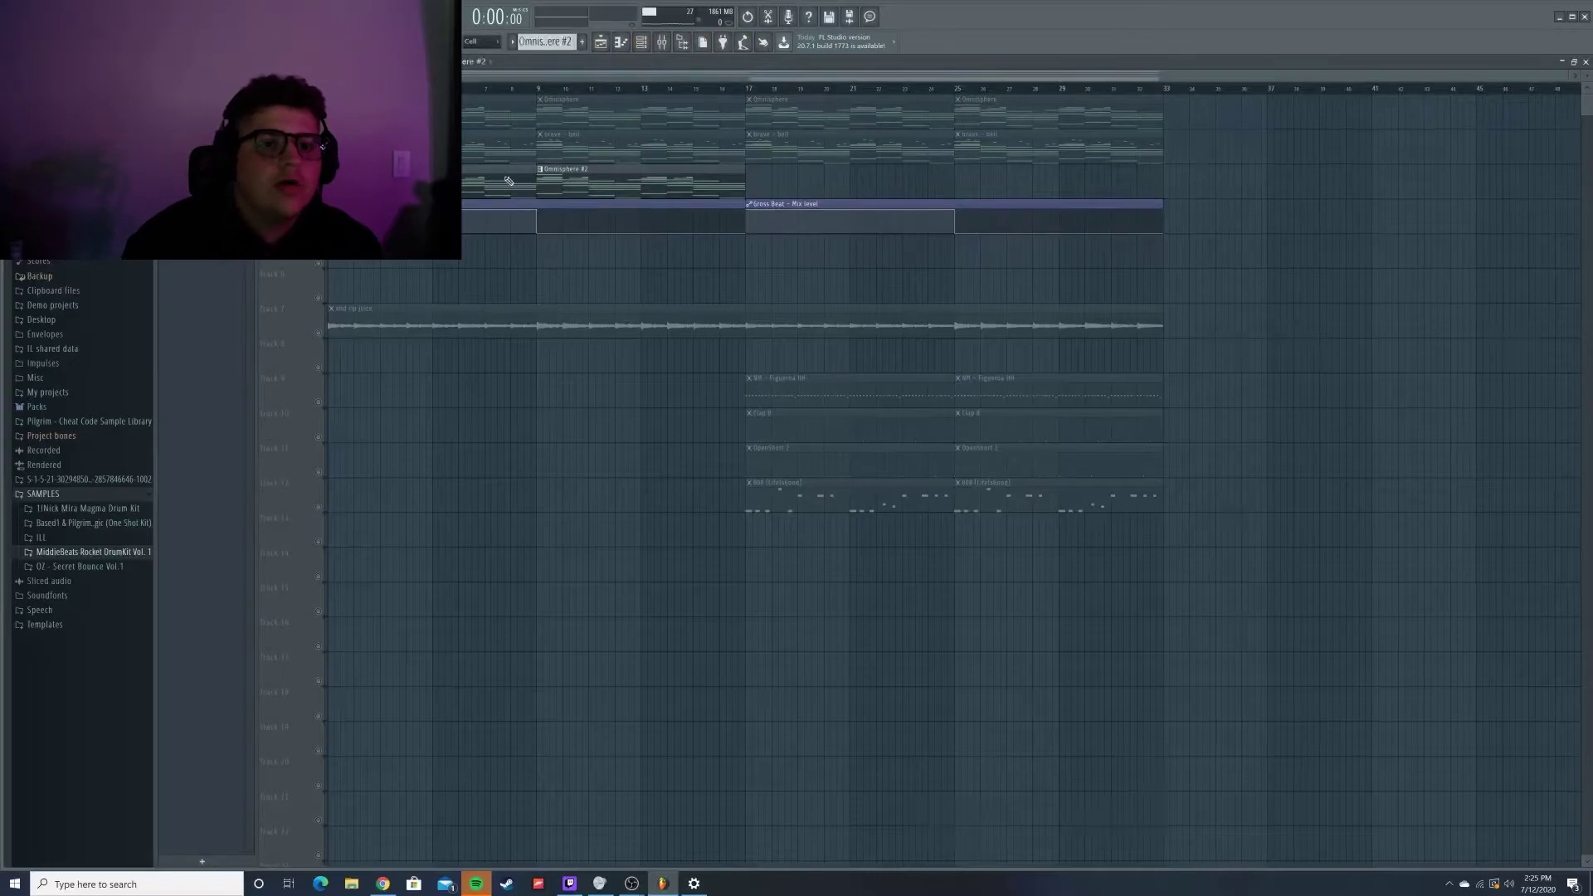
scroll(923, 82, "left", 6)
scroll(526, 278, "up", 2)
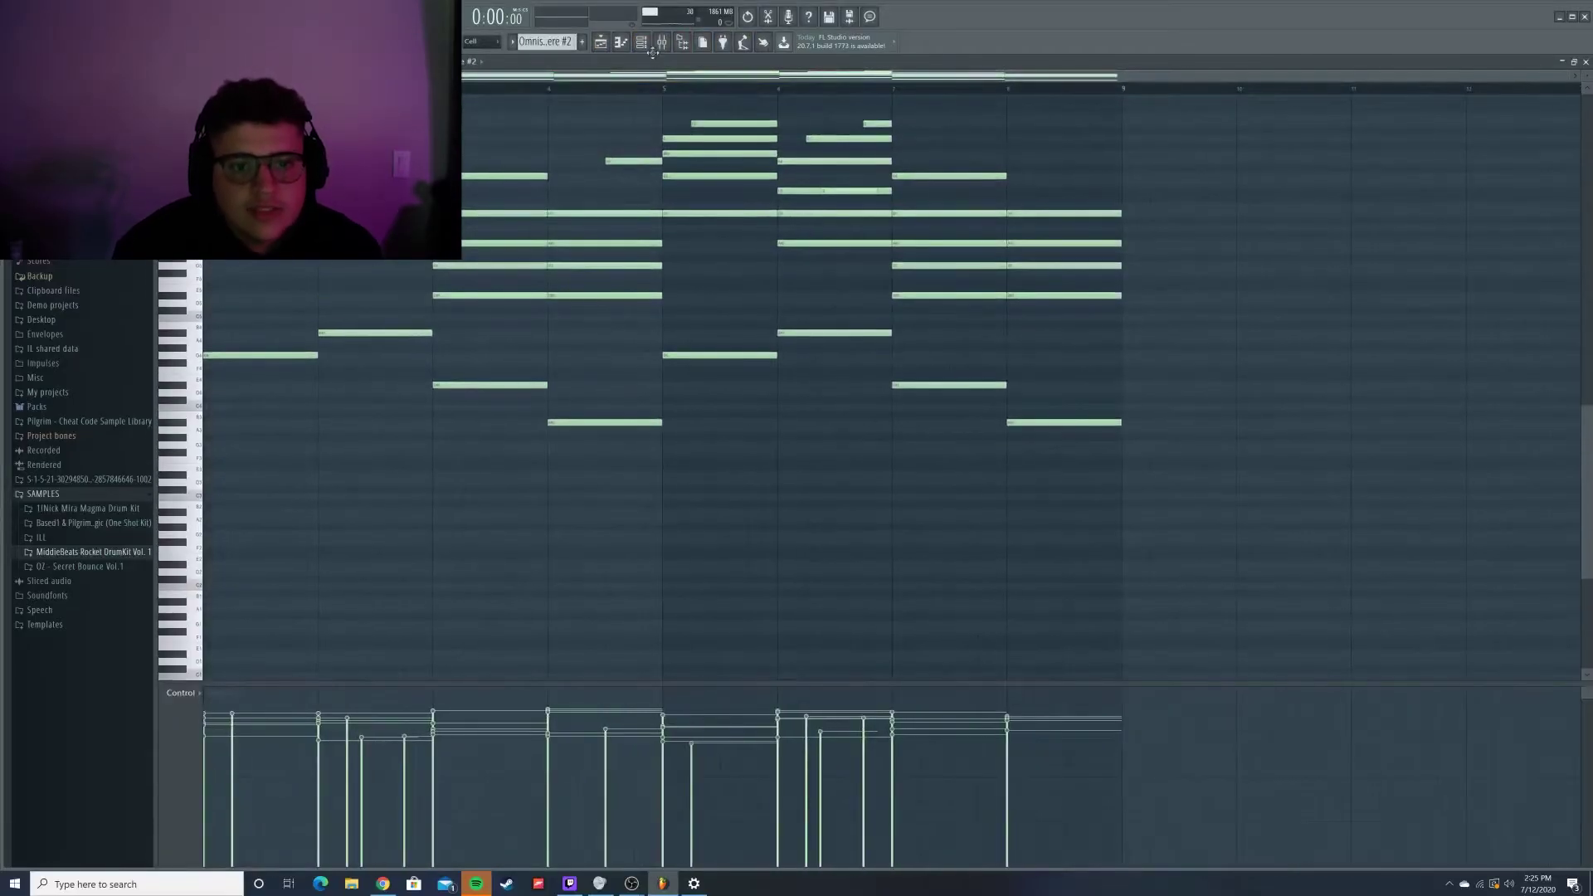
key("F6")
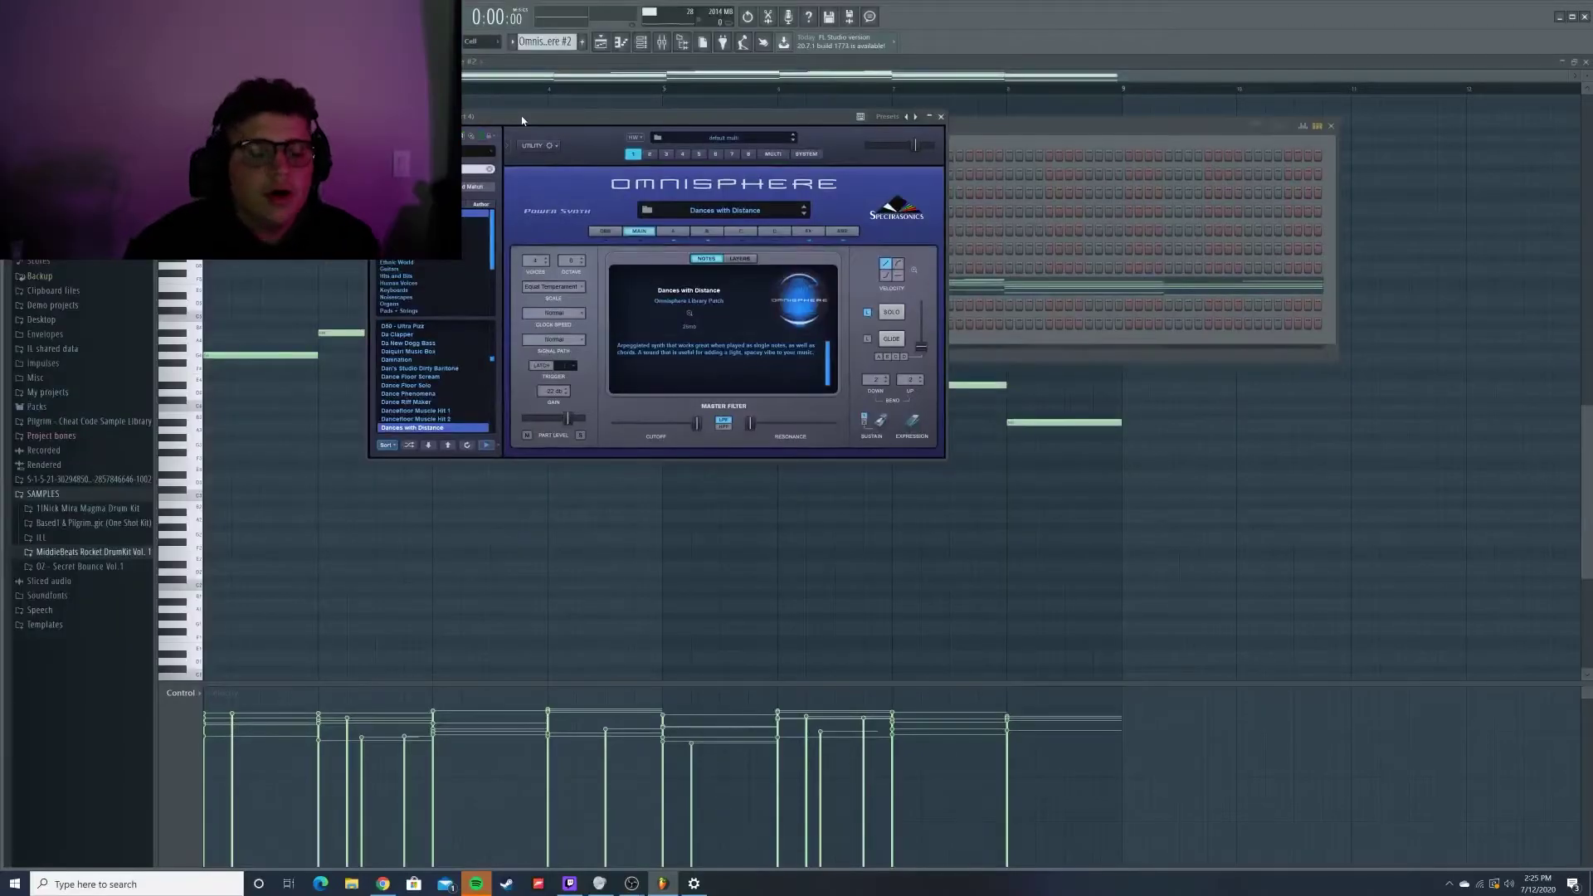
- Reposition the Omnisphere #2 window, then close it along with the Channel Rack
left_click_drag(521, 116, 624, 120)
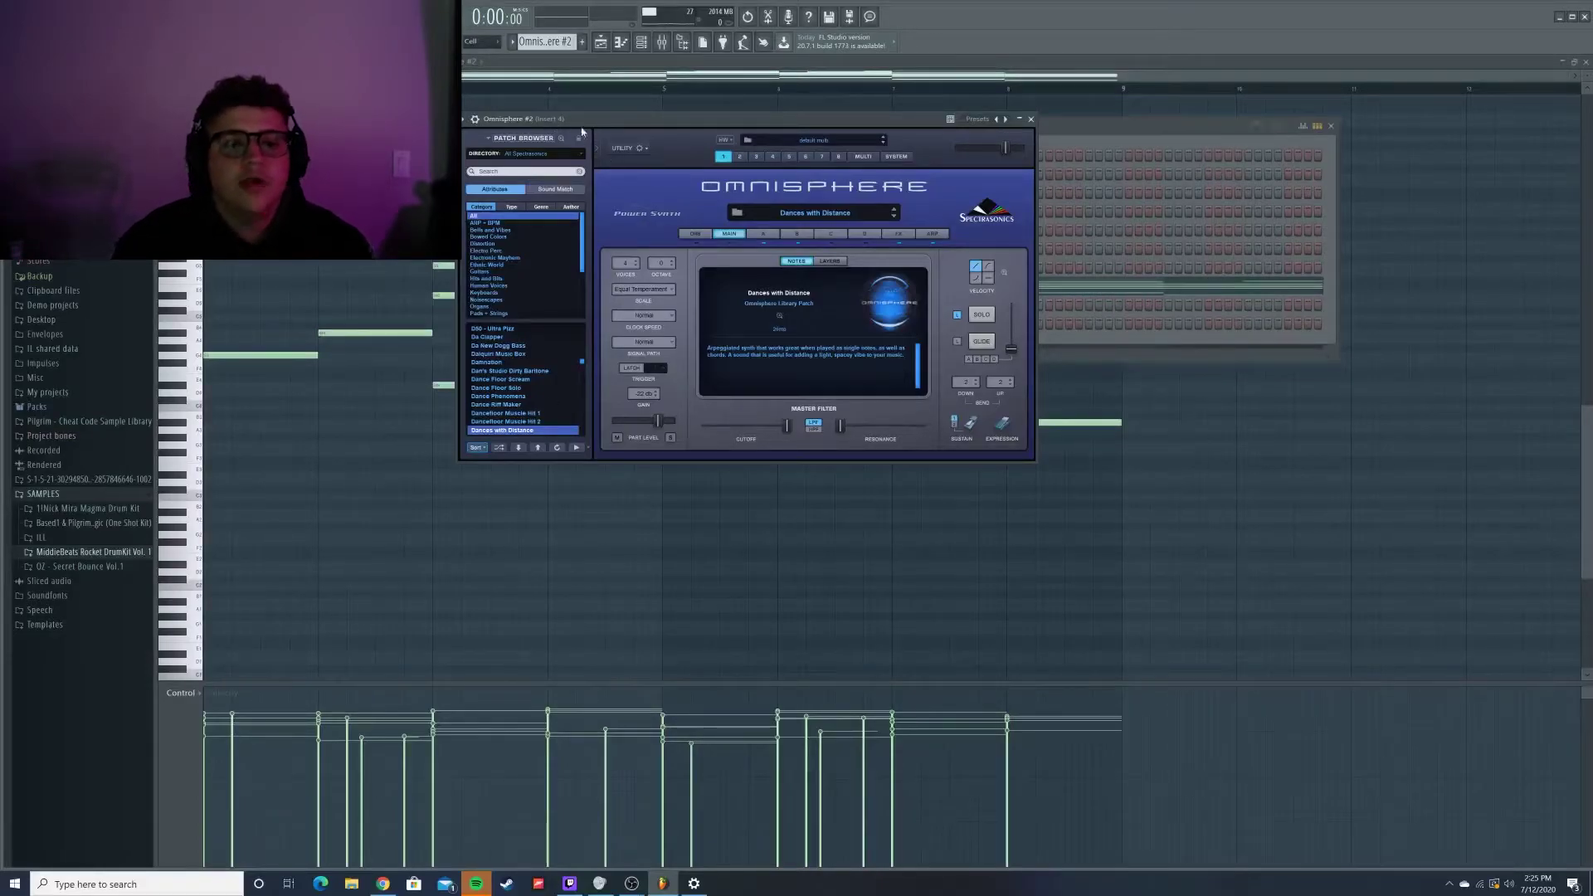
left_click_drag(581, 127, 507, 134)
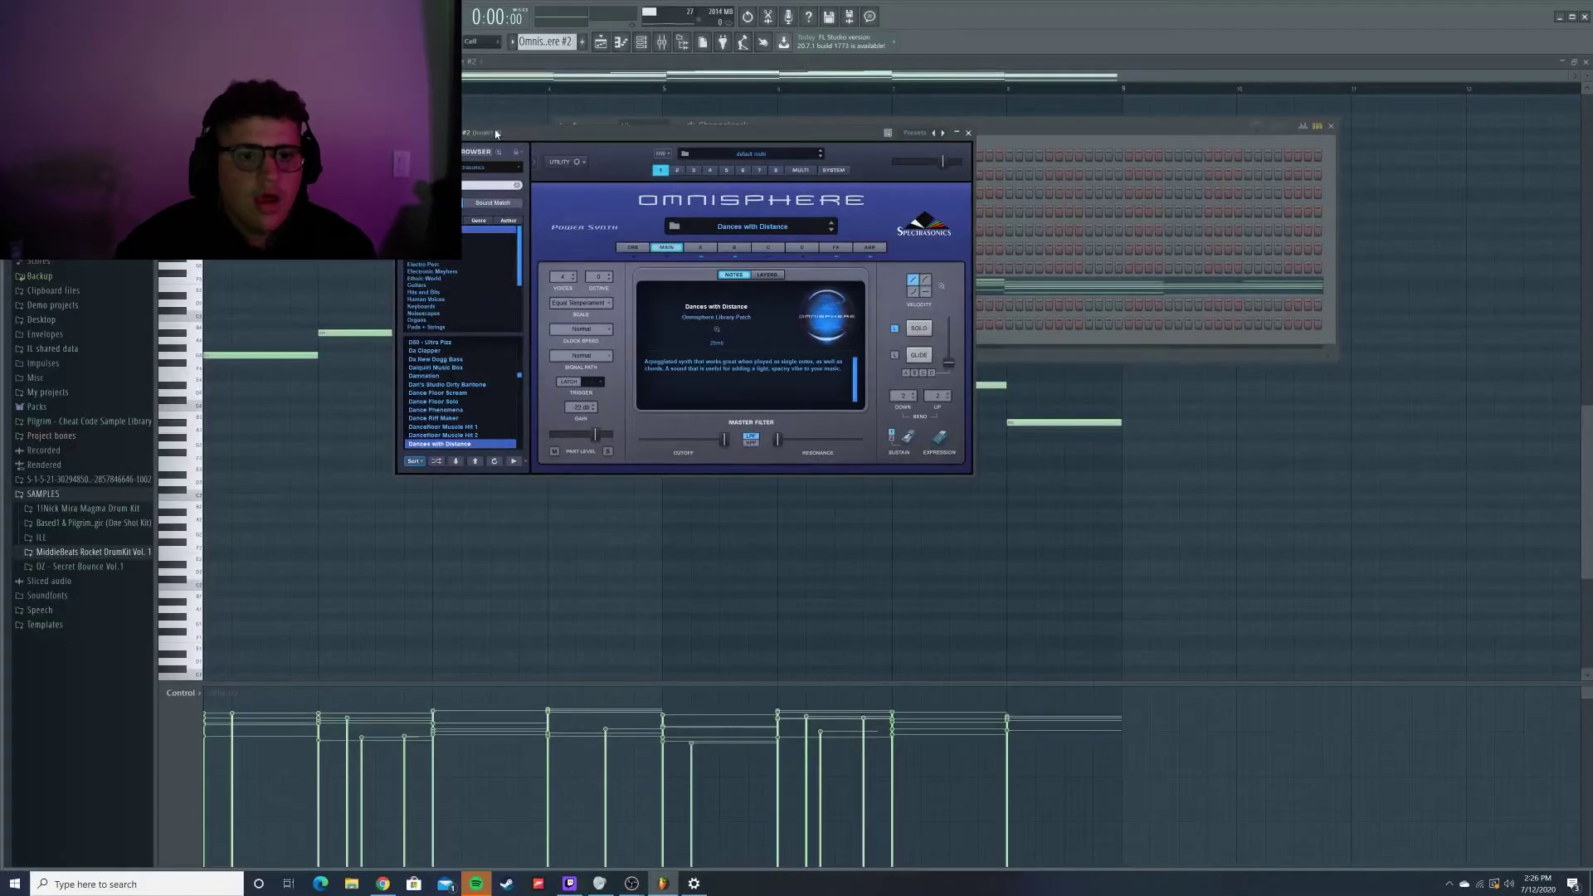
mouse_move(508, 135)
left_mouse_down()
mouse_move(480, 139)
mouse_move(493, 141)
left_mouse_up()
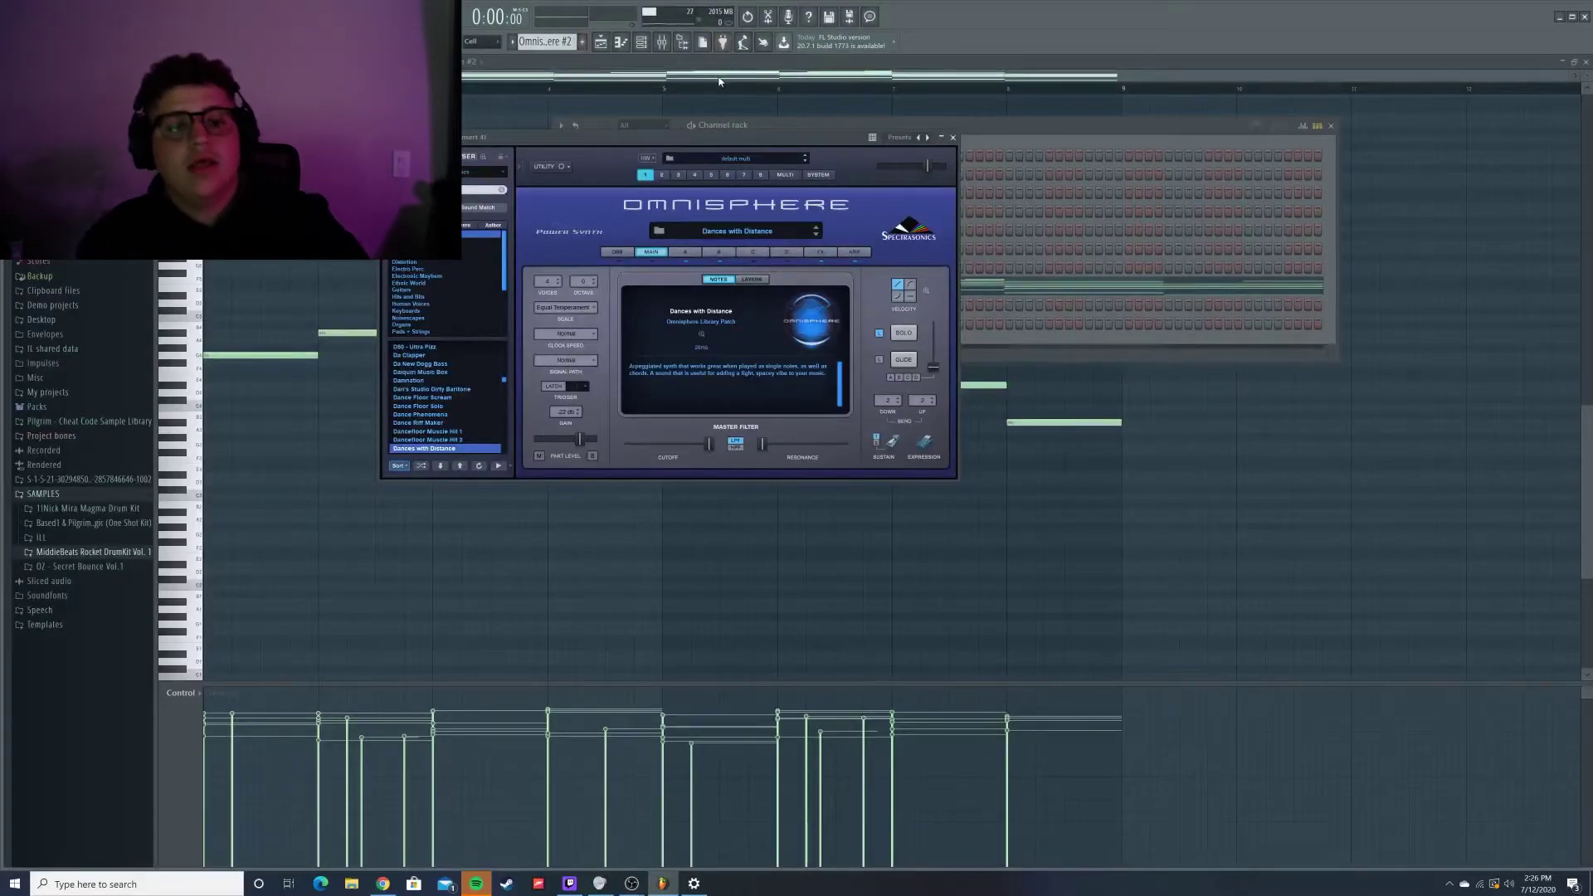
left_click(719, 81)
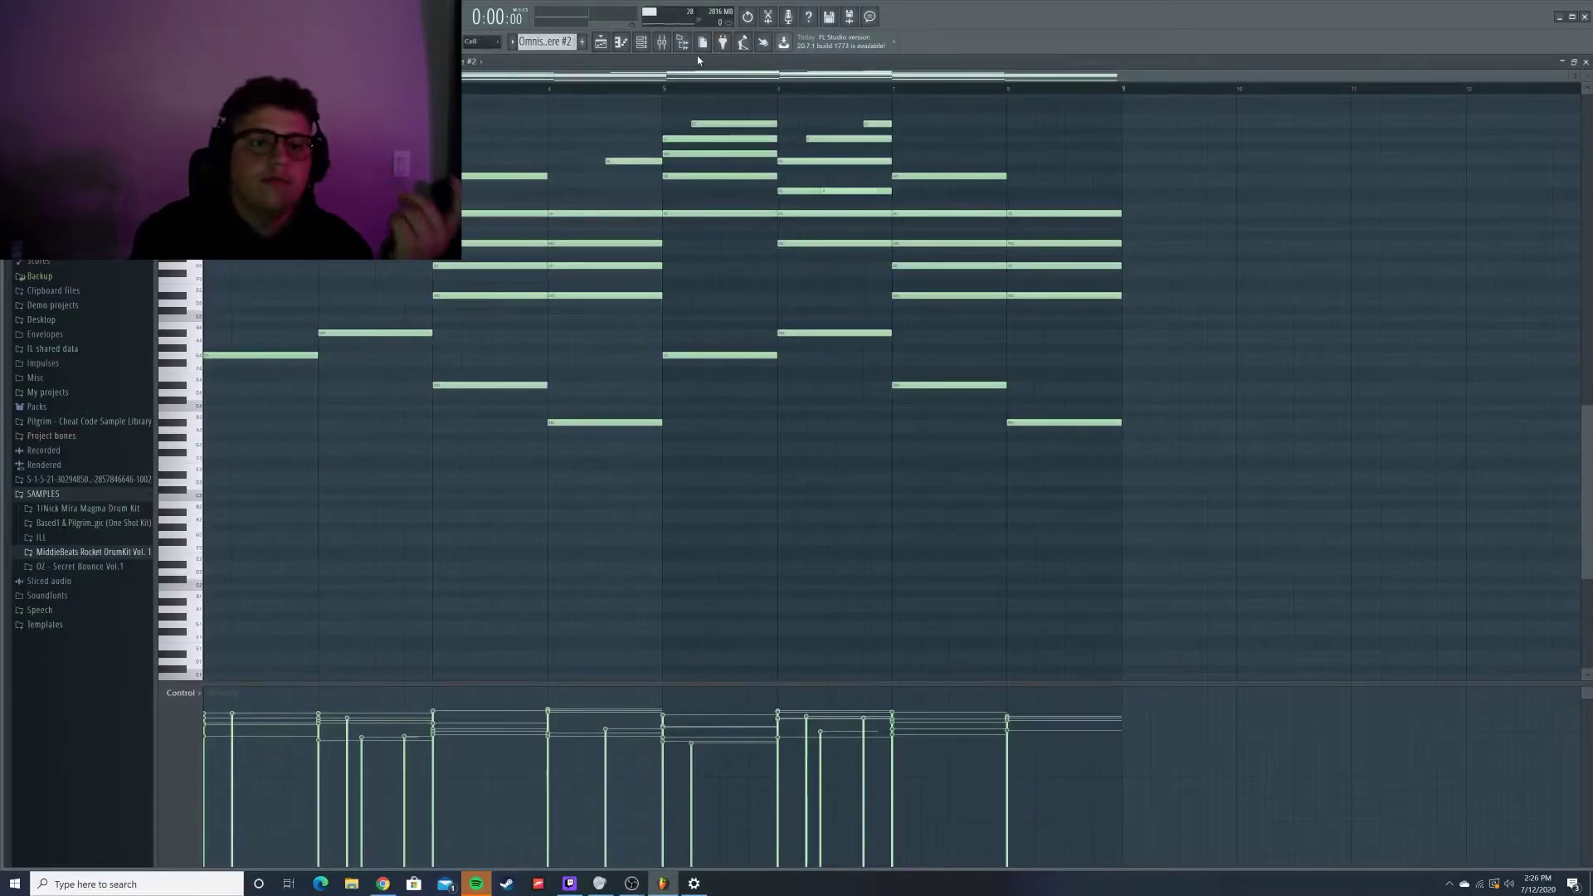
- Reopen Omnisphere #2 from the Channel Rack, close it again, and show Insert 4 in the mixer
left_click(641, 42)
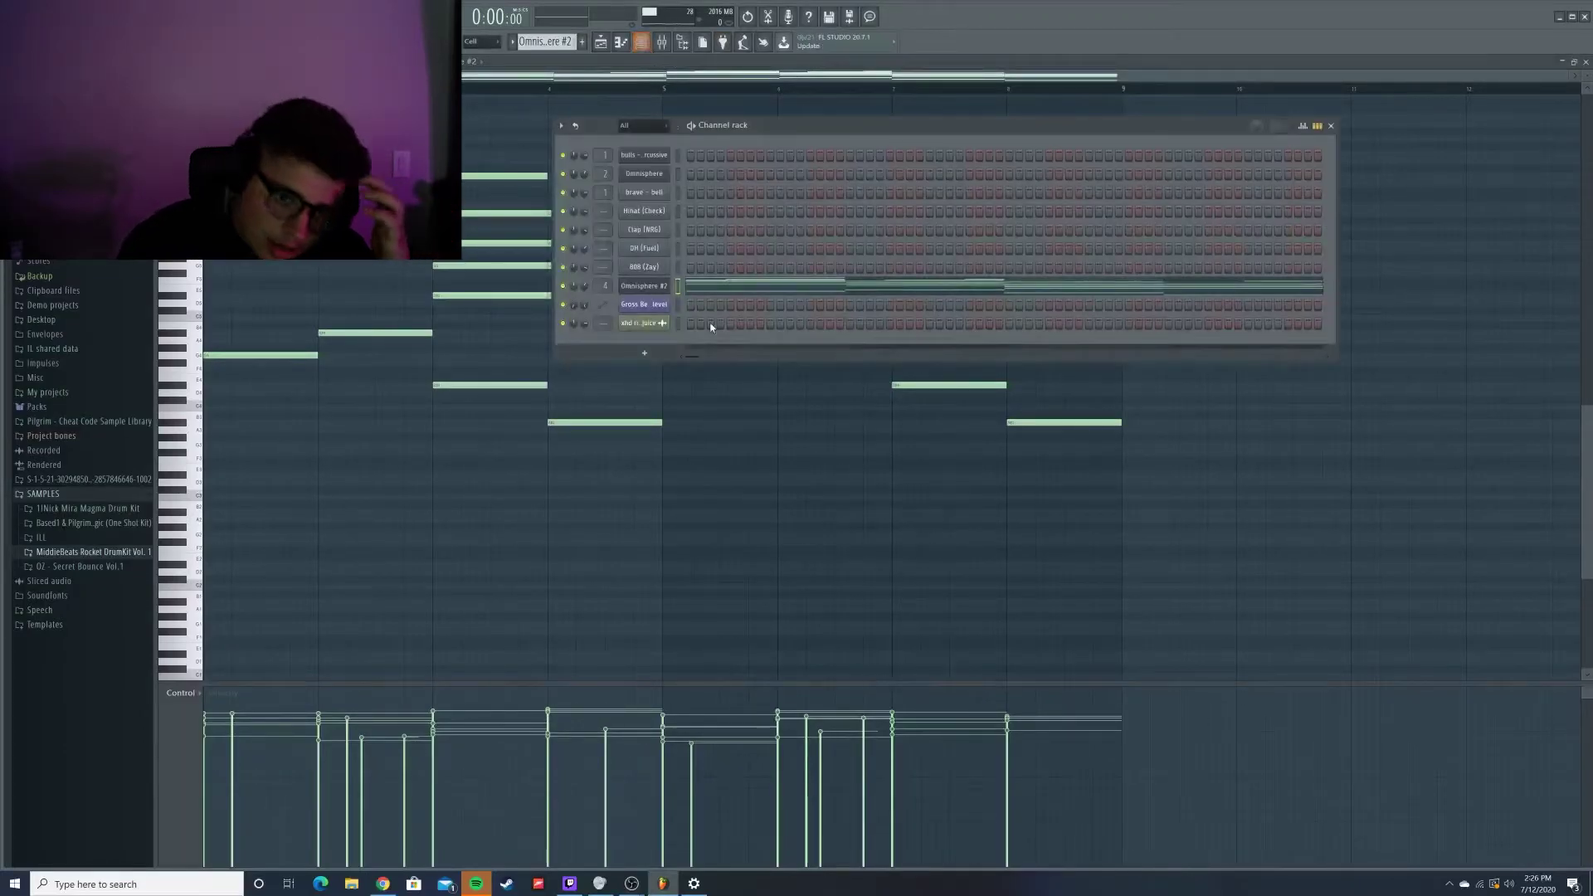
left_click(659, 291)
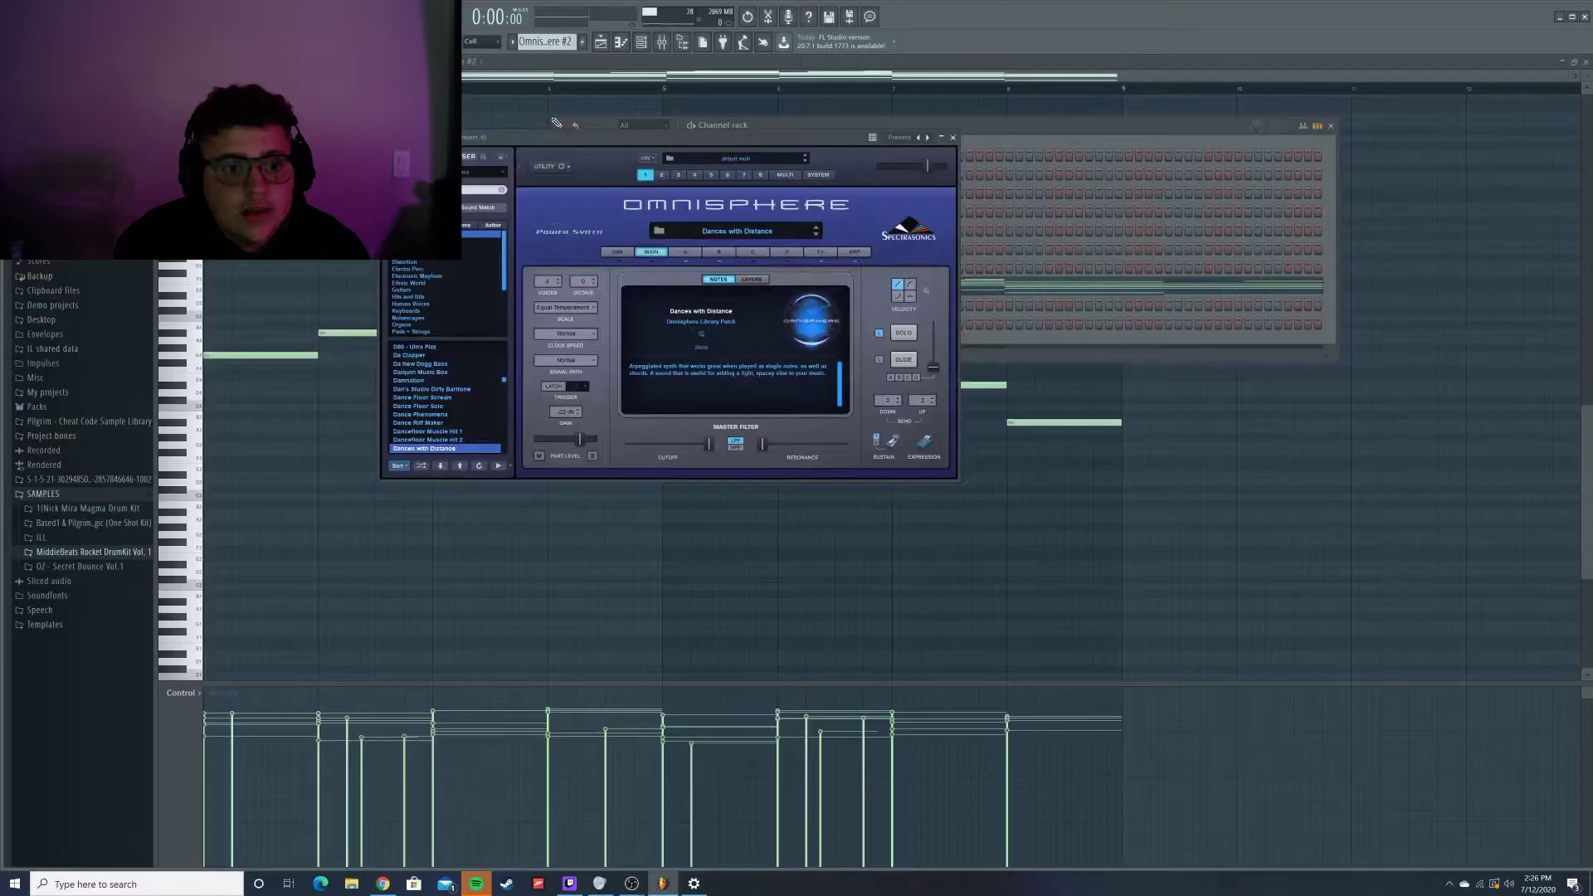
left_click_drag(601, 143, 695, 141)
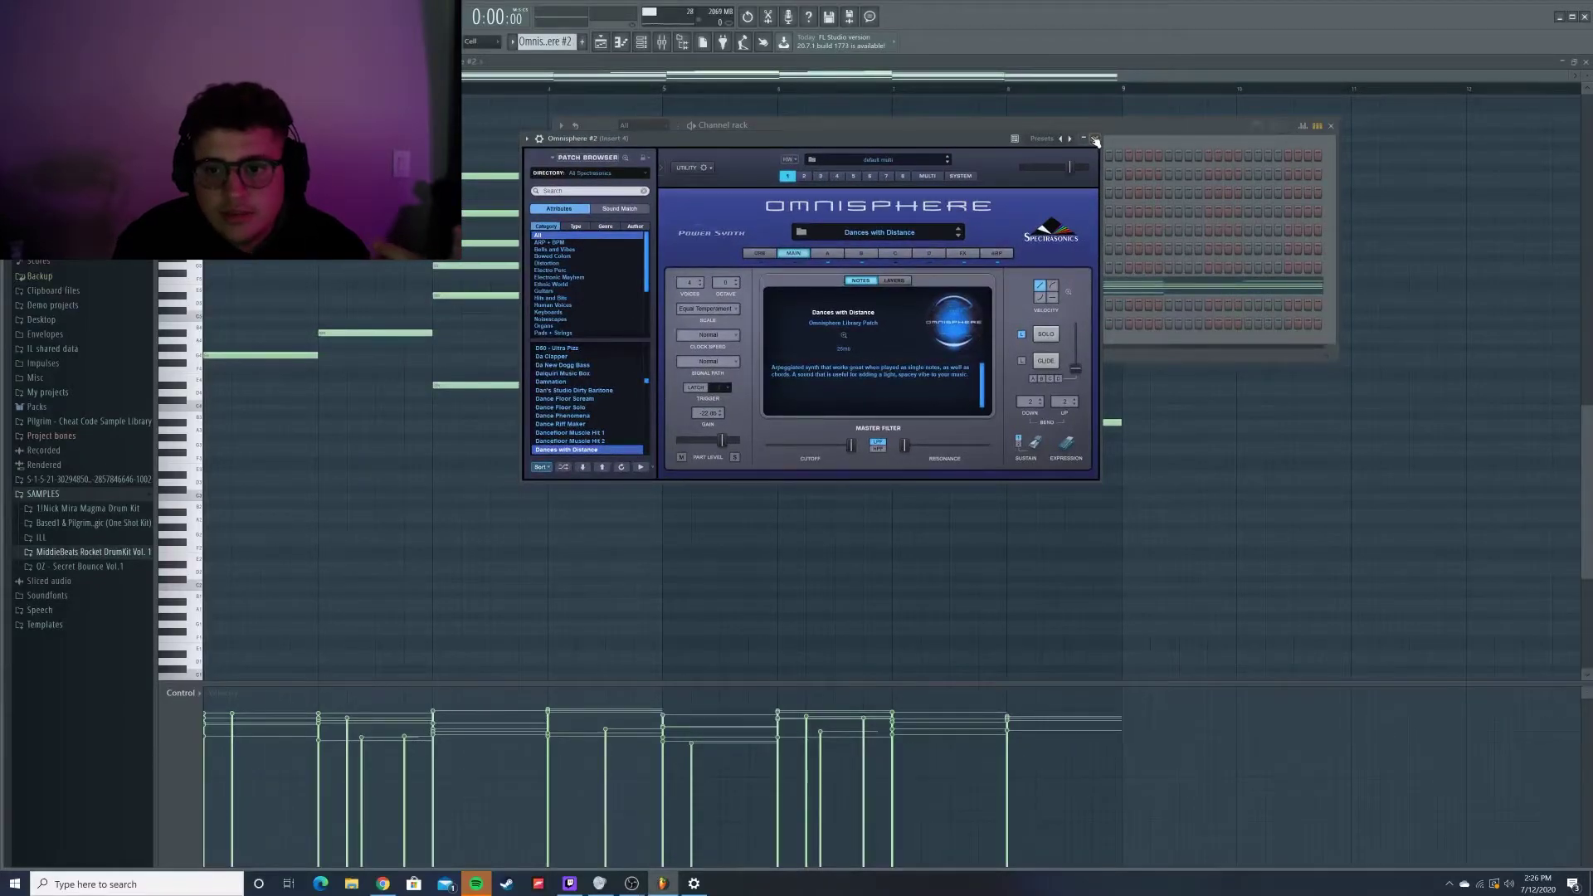
key("Escape")
key("F6")
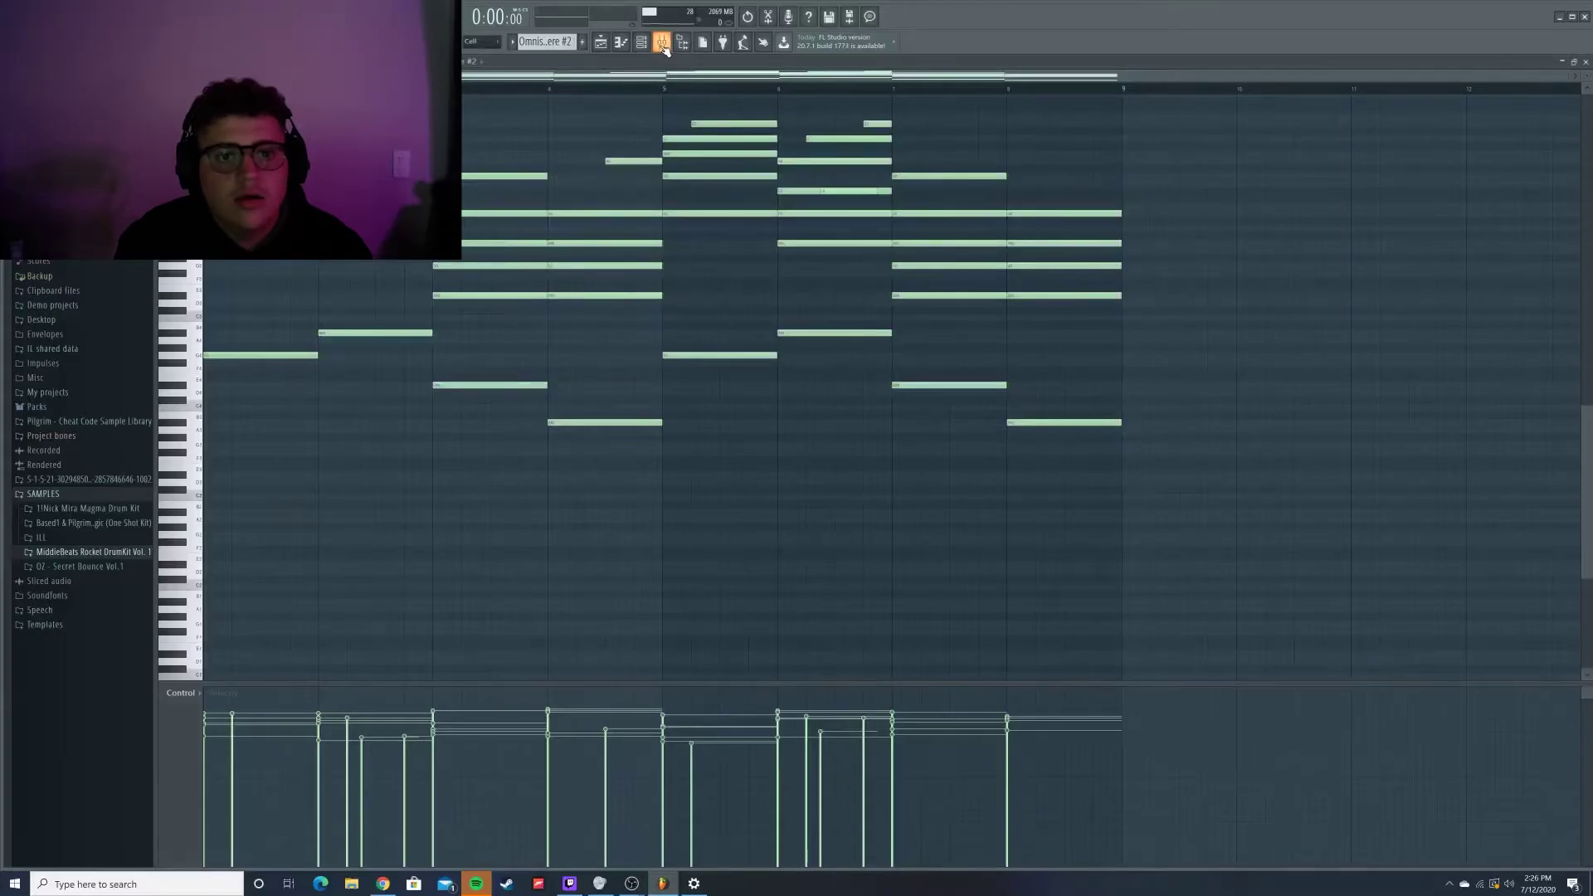
key("F9")
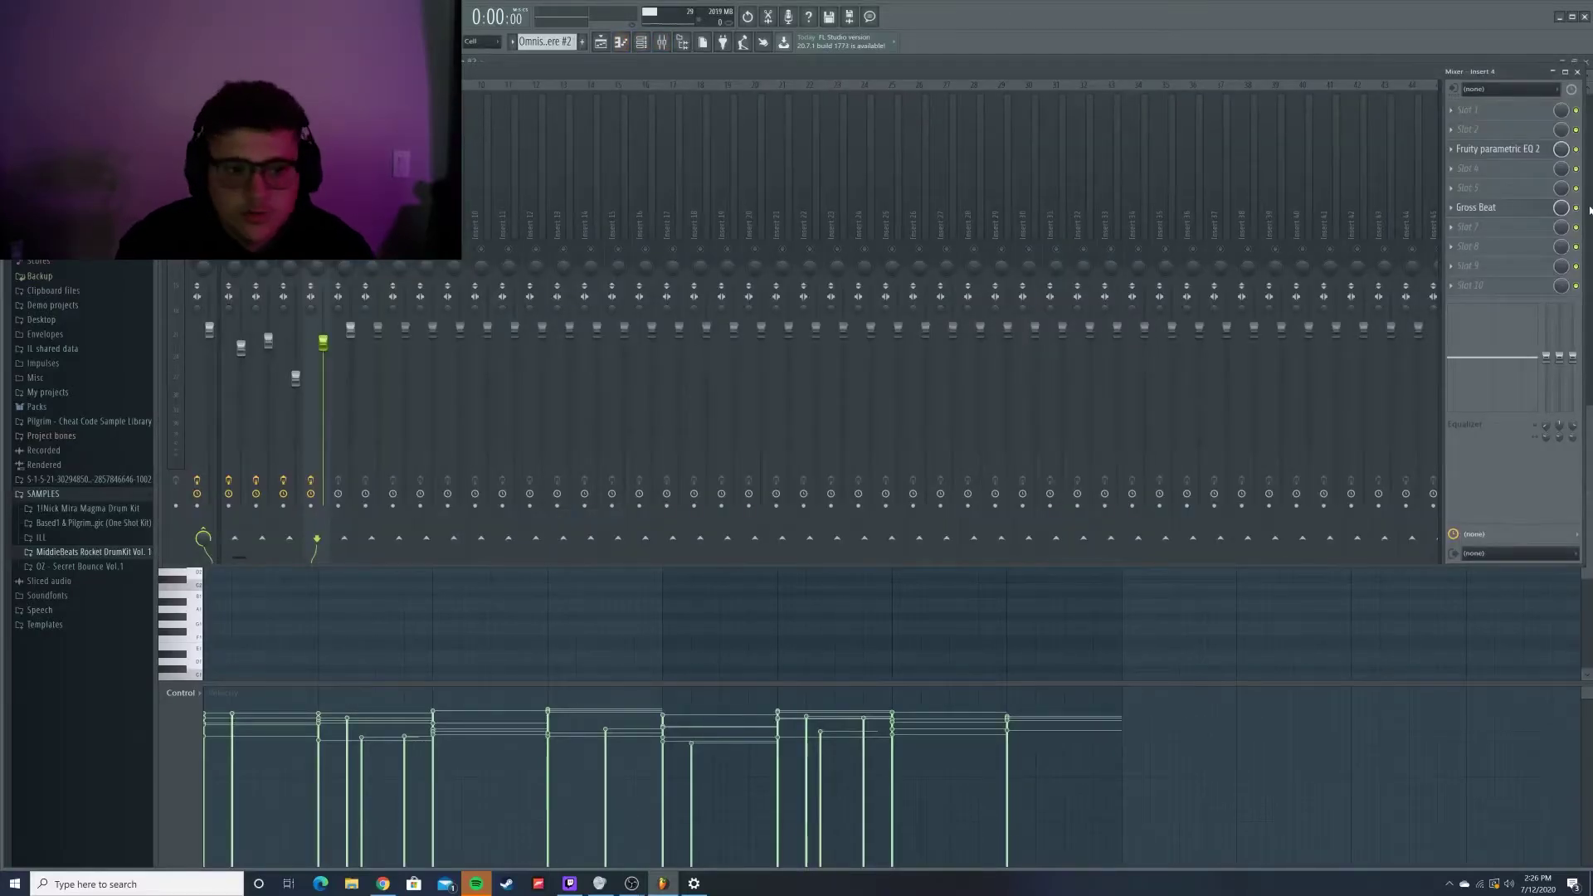
- Play the arrangement briefly from the Playlist with the Channel Rack open, then stop
left_click(601, 41)
key("space")
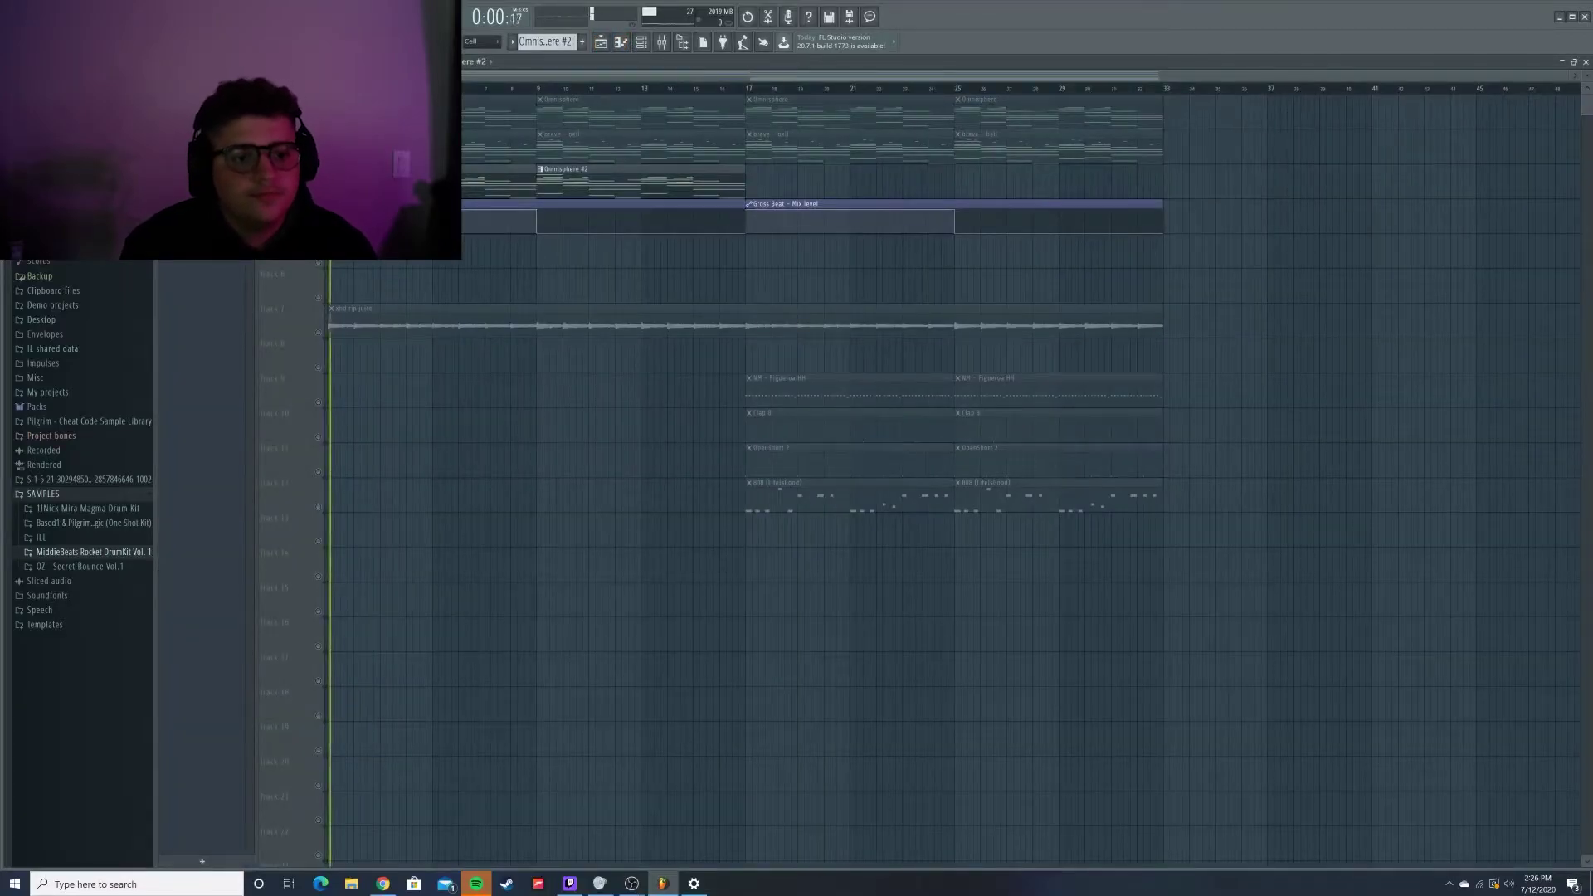
left_click(644, 44)
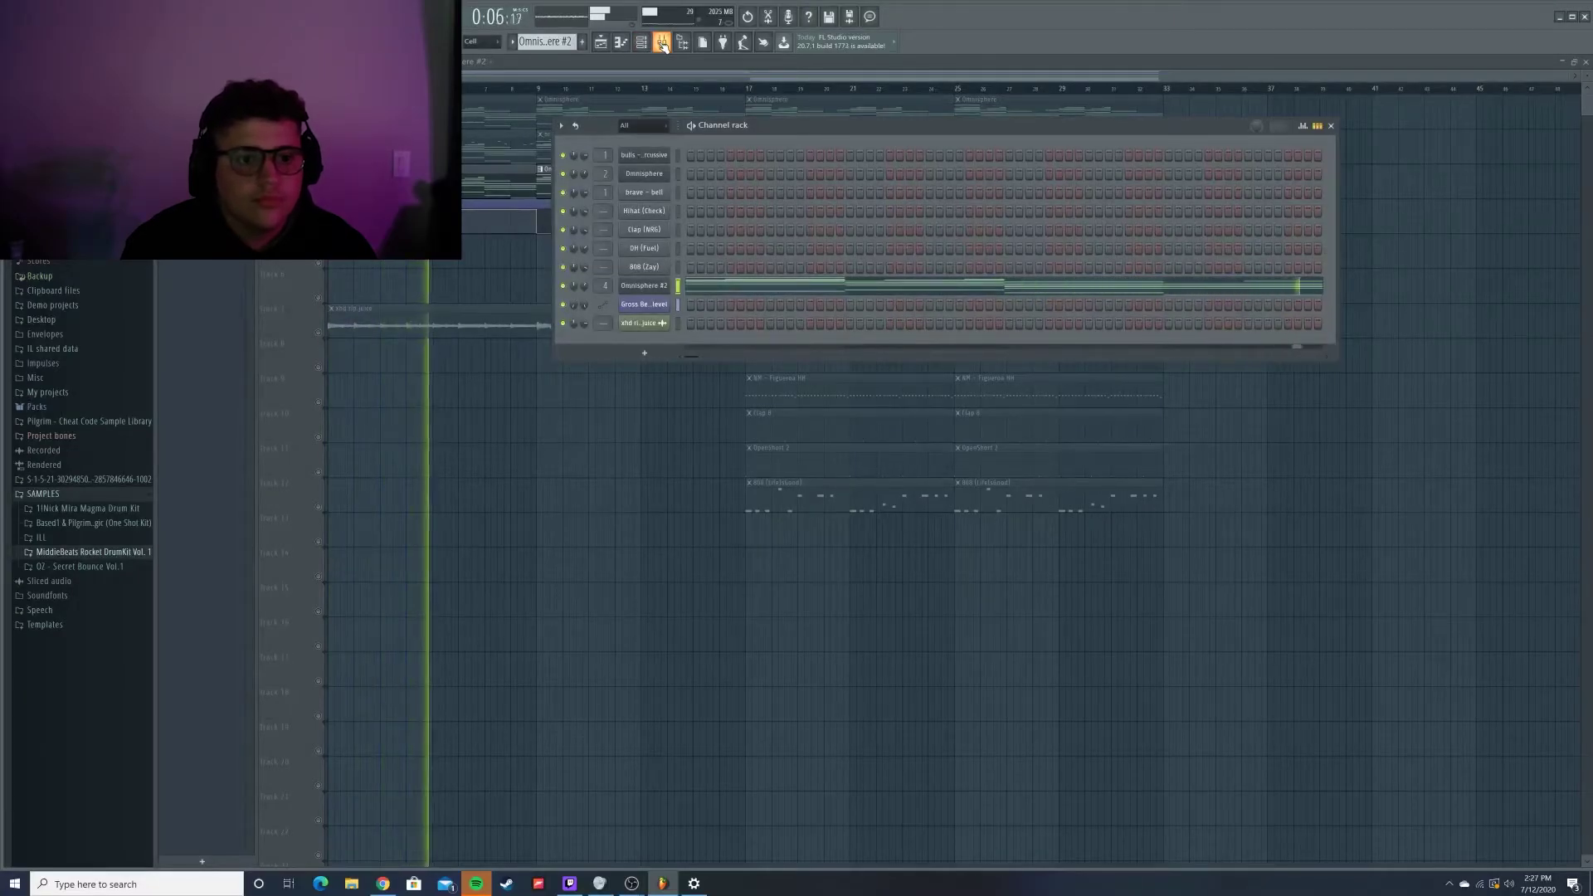
key("space")
- Check Insert 4's effects in the mixer, then bring up the Omnisphere #2 synth over the playlist
left_click(663, 45)
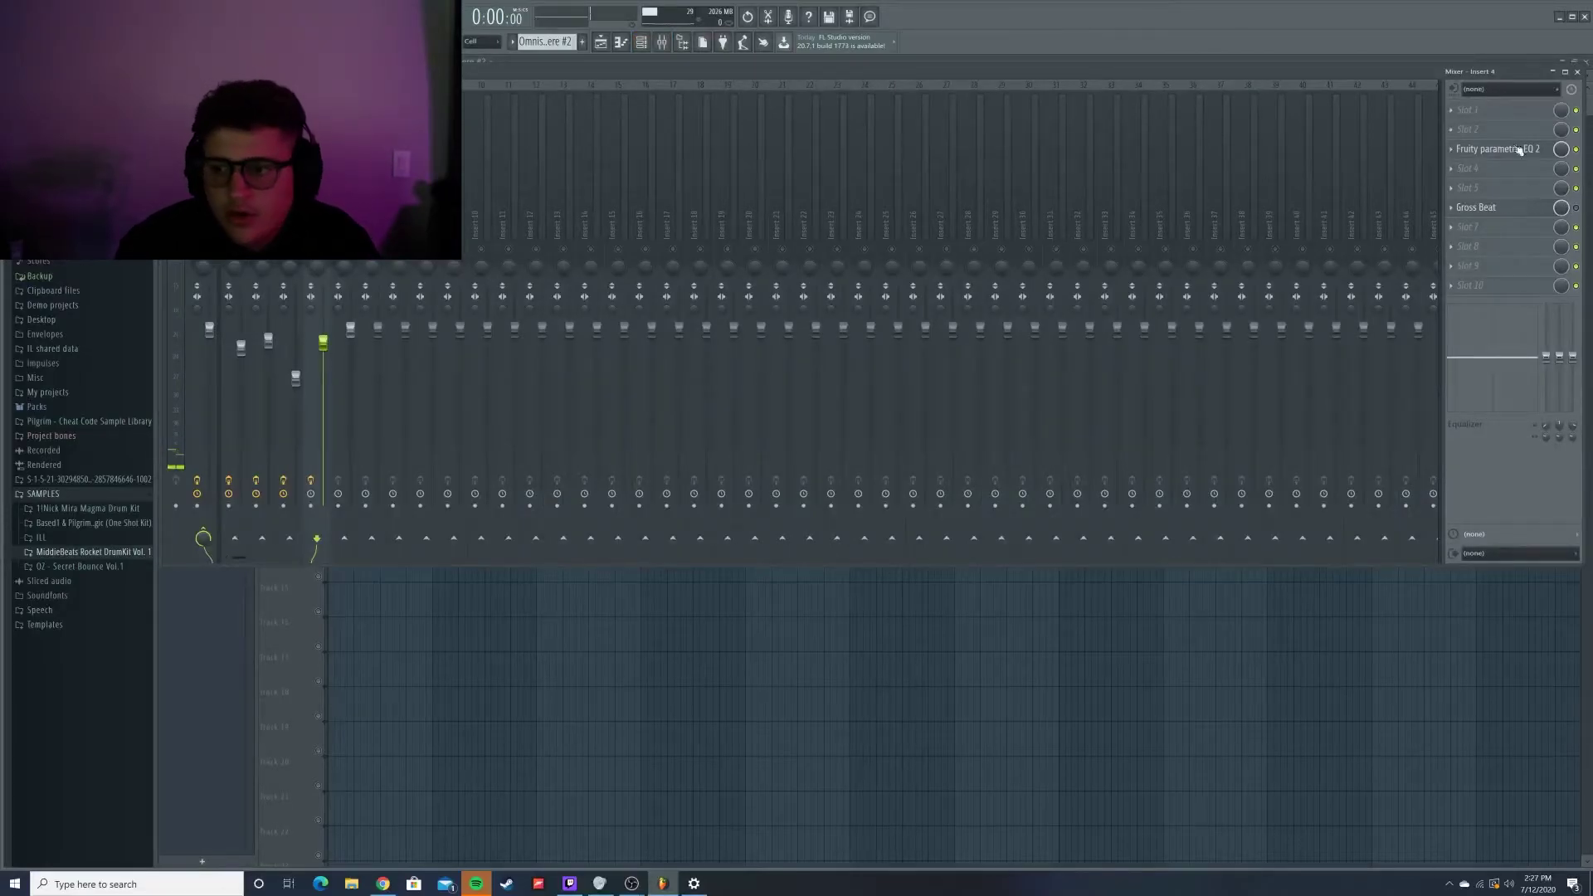
left_click(602, 42)
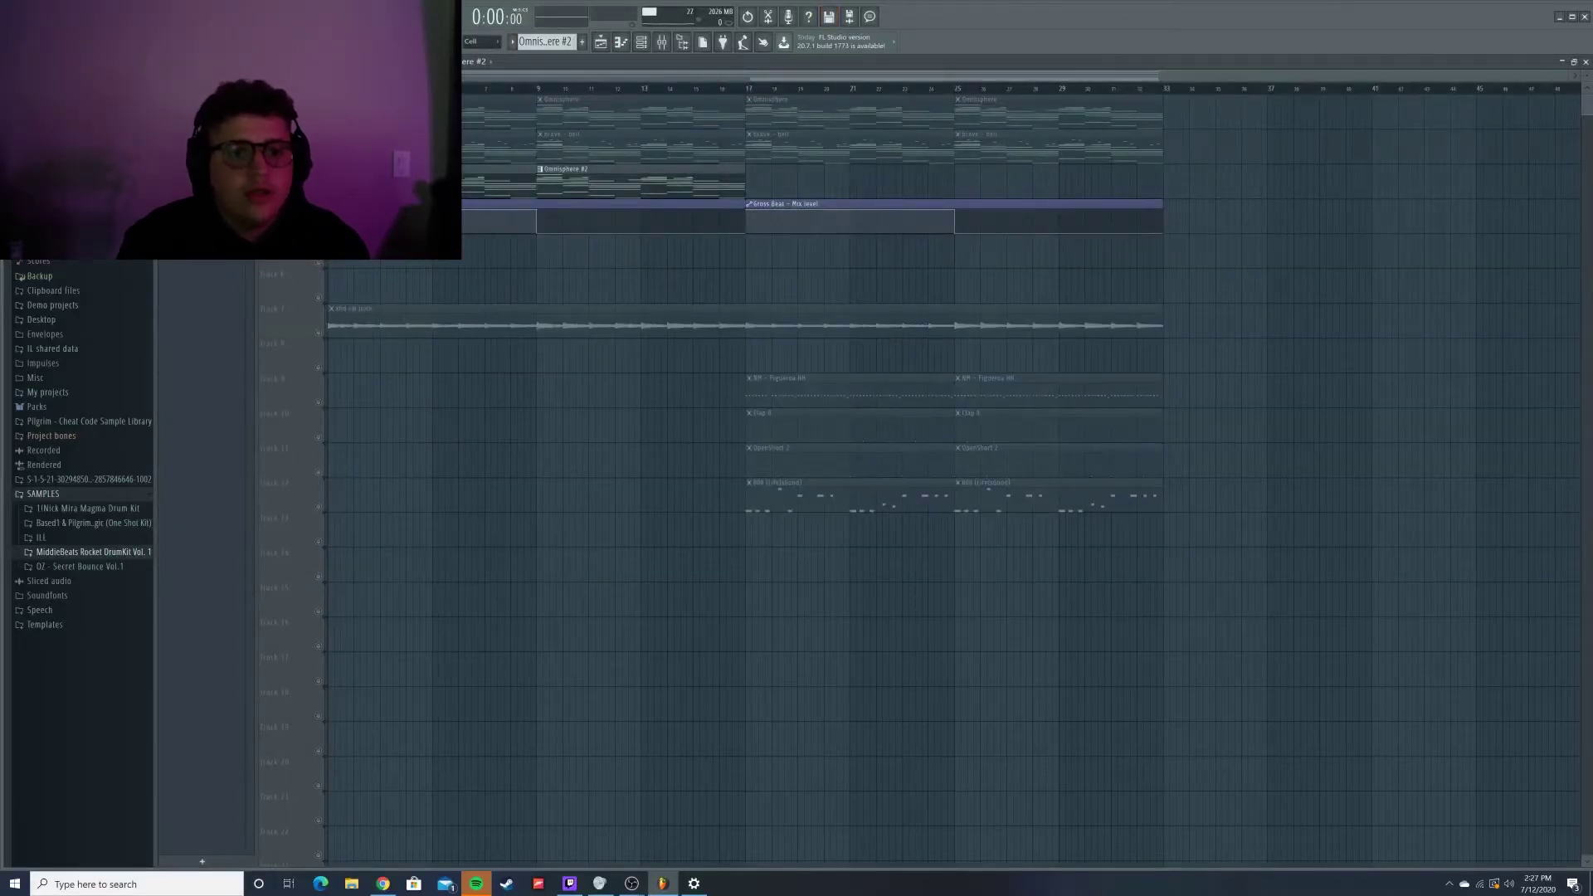
left_click_drag(666, 146, 653, 117)
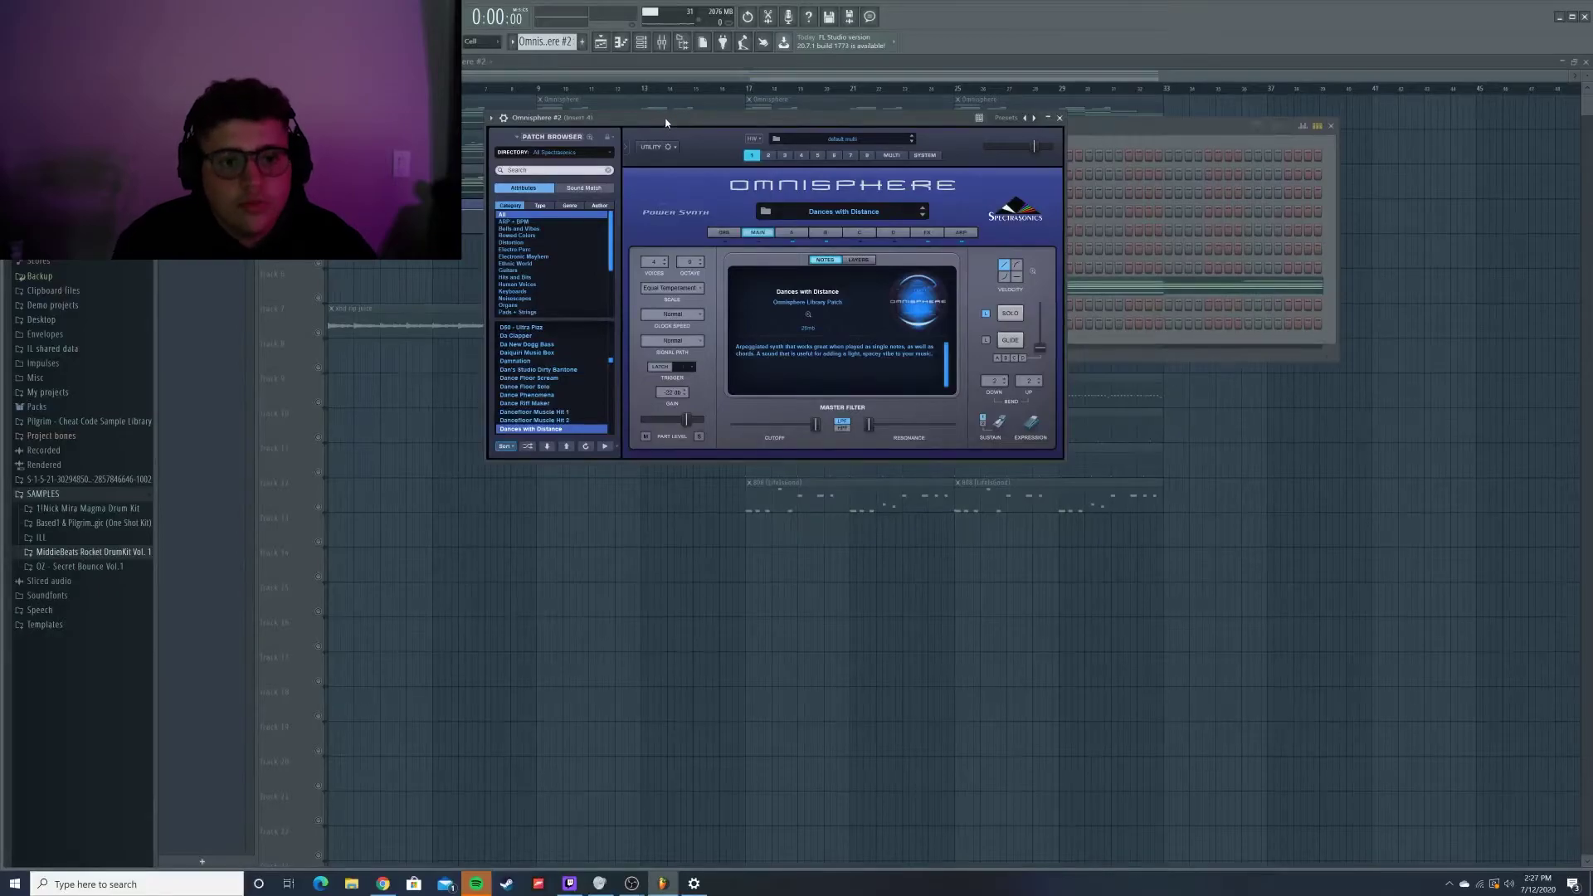
- Reposition the Omnisphere #2 window a few times, then close it to reveal the arrangement
left_click_drag(665, 123, 730, 124)
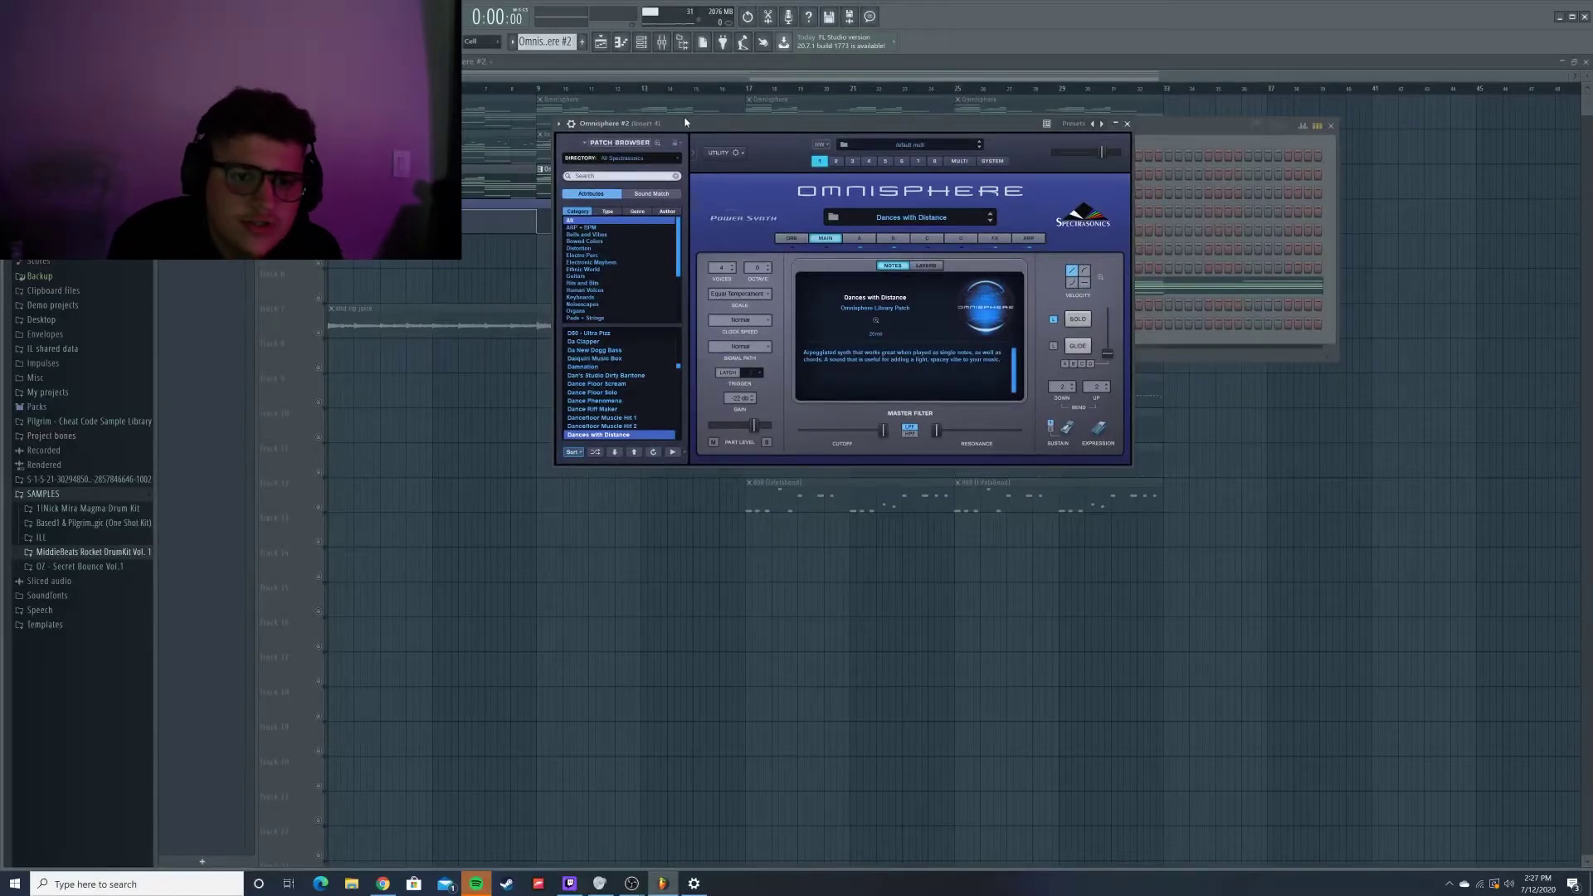
scroll(623, 266, "down", 2)
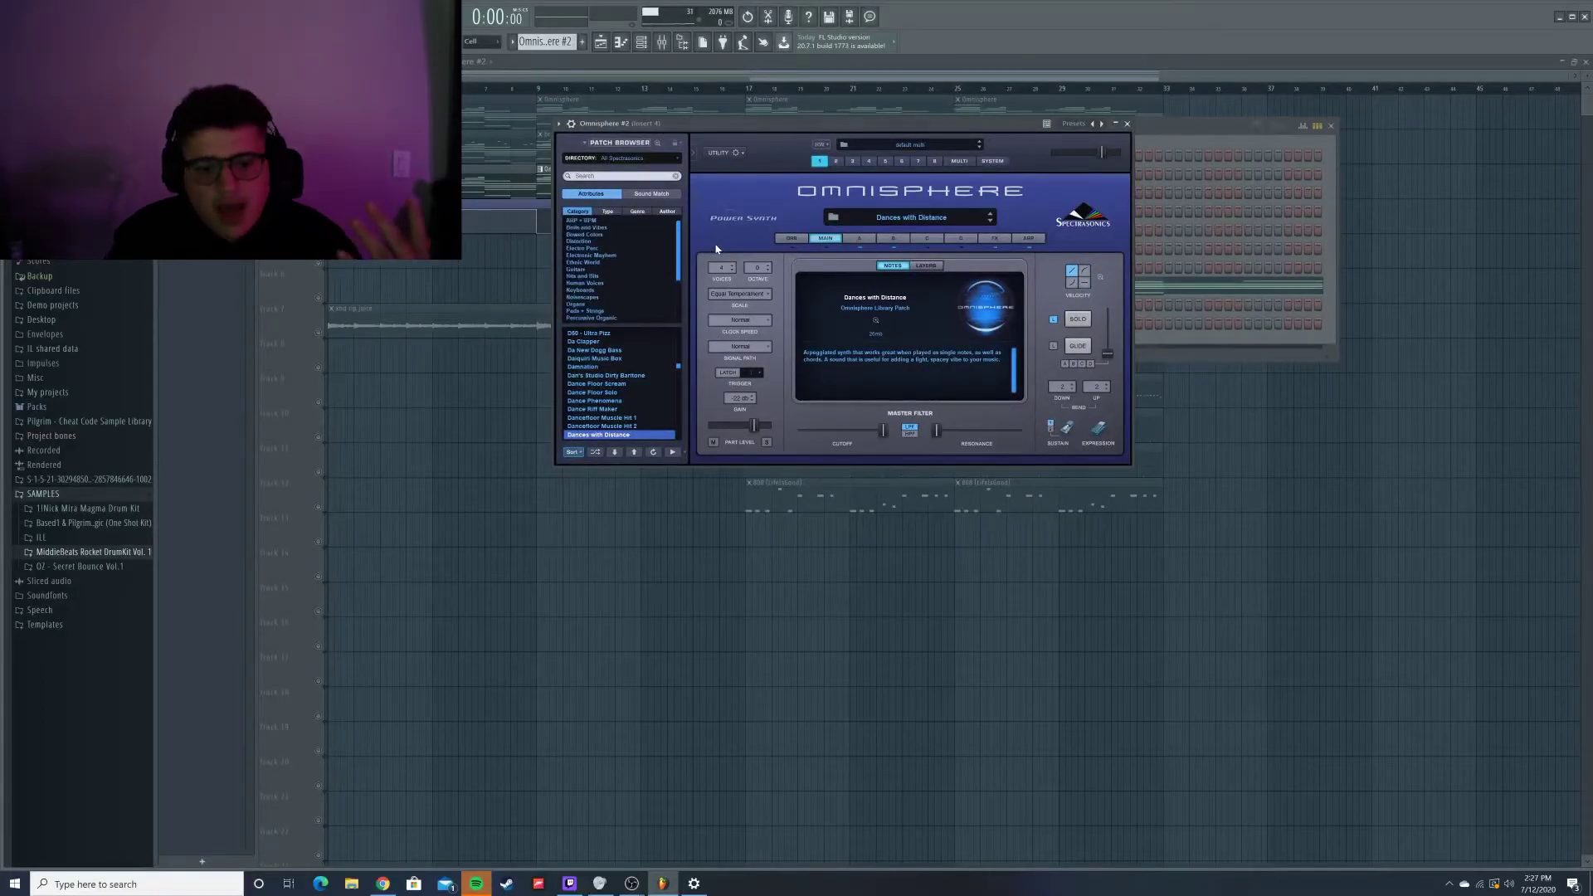
left_click_drag(668, 124, 654, 122)
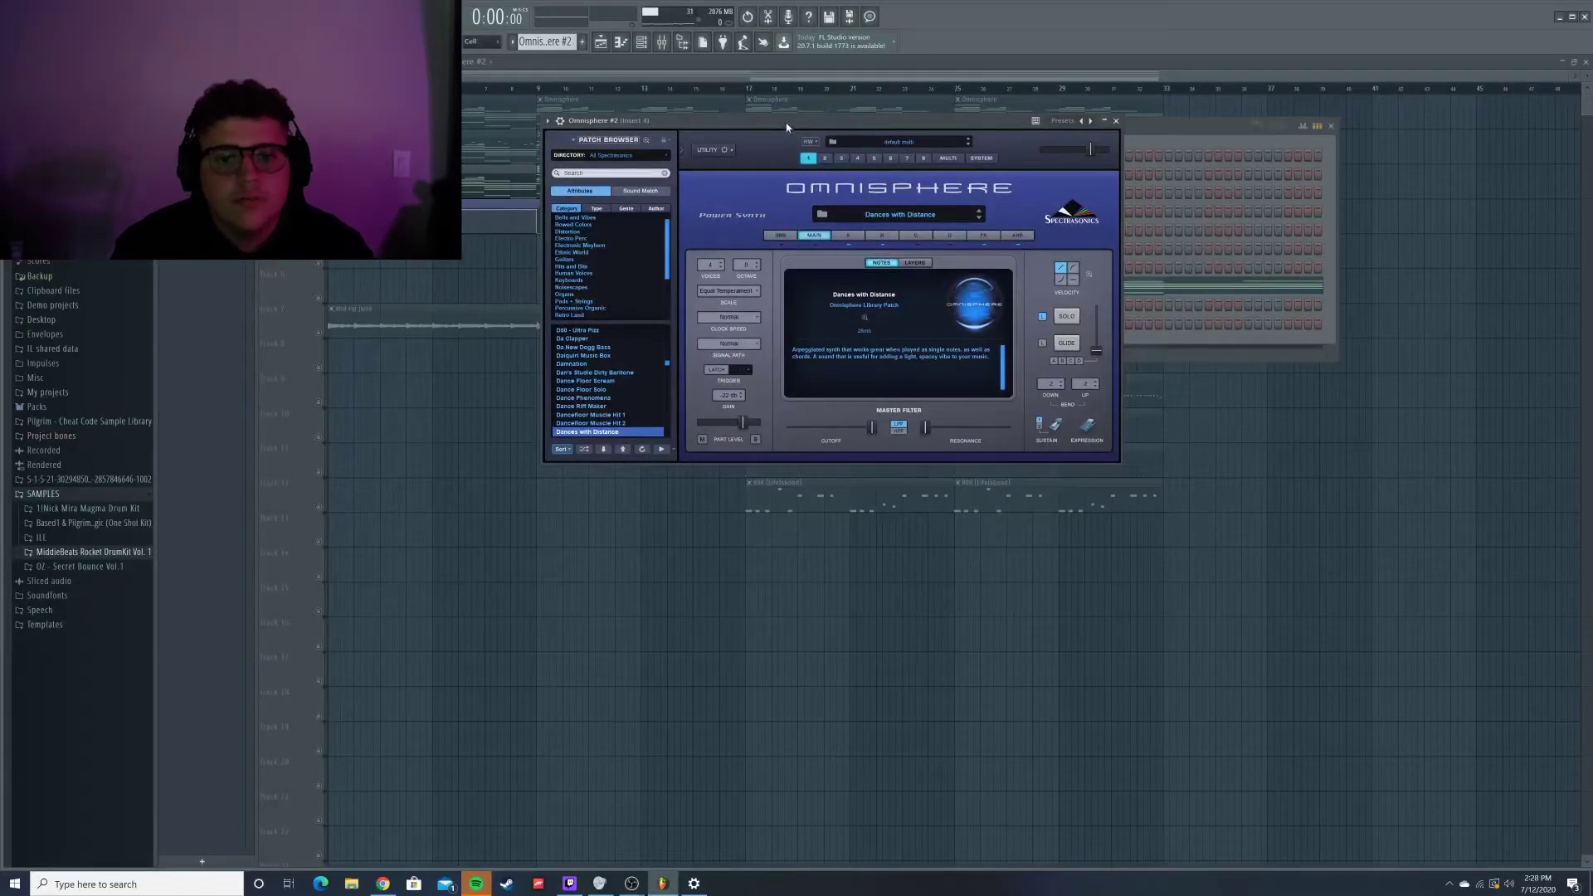
mouse_move(786, 127)
left_mouse_down()
mouse_move(741, 171)
mouse_move(818, 246)
mouse_move(833, 178)
mouse_move(800, 131)
left_mouse_up()
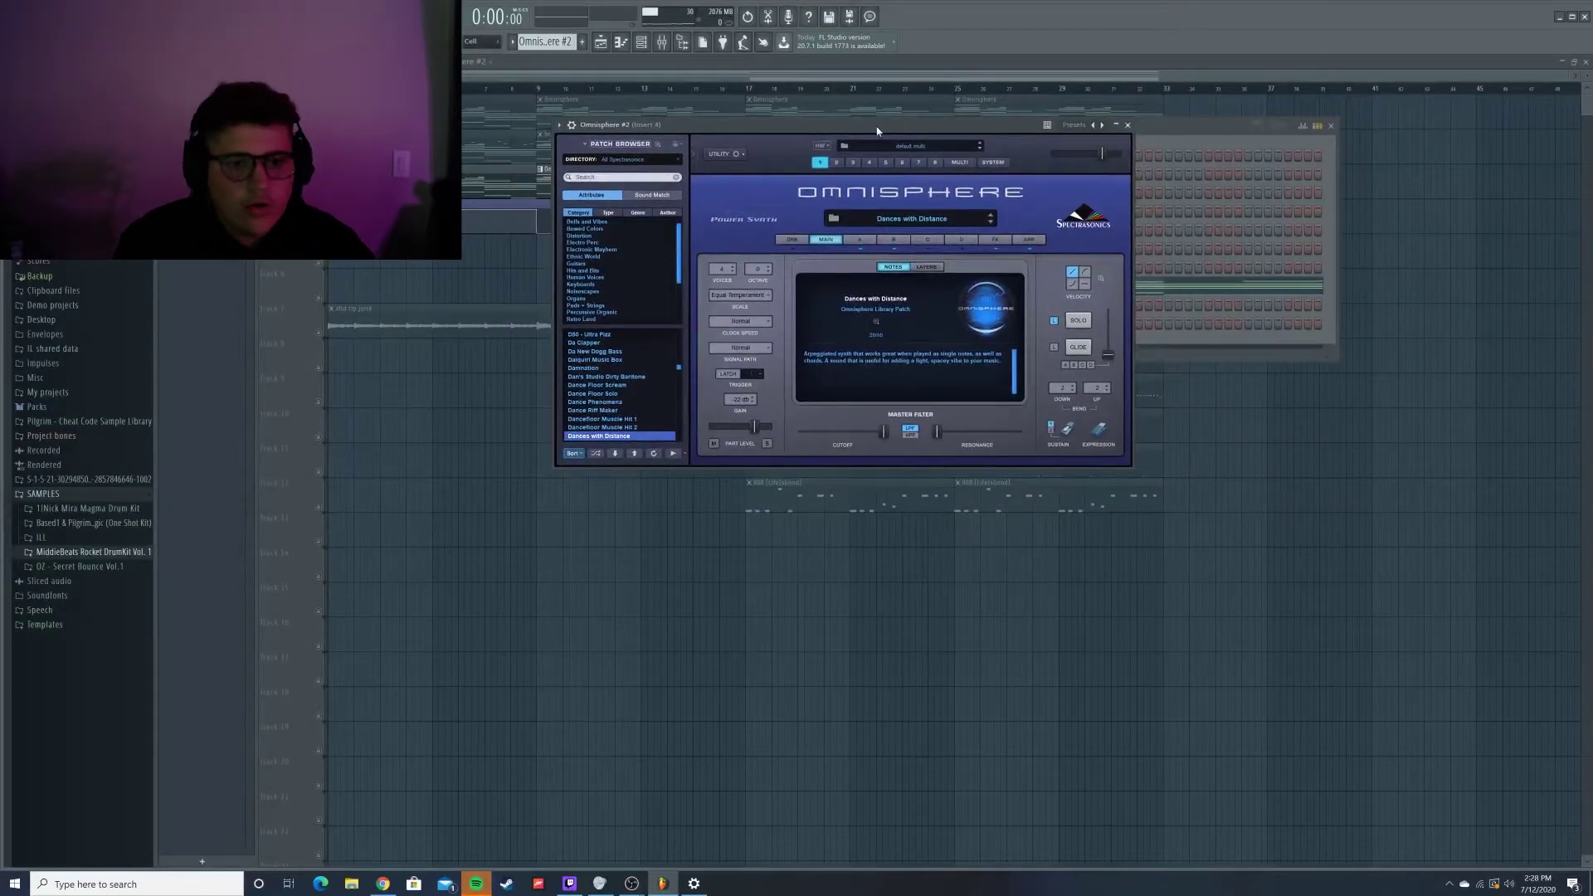
left_click_drag(806, 127, 619, 98)
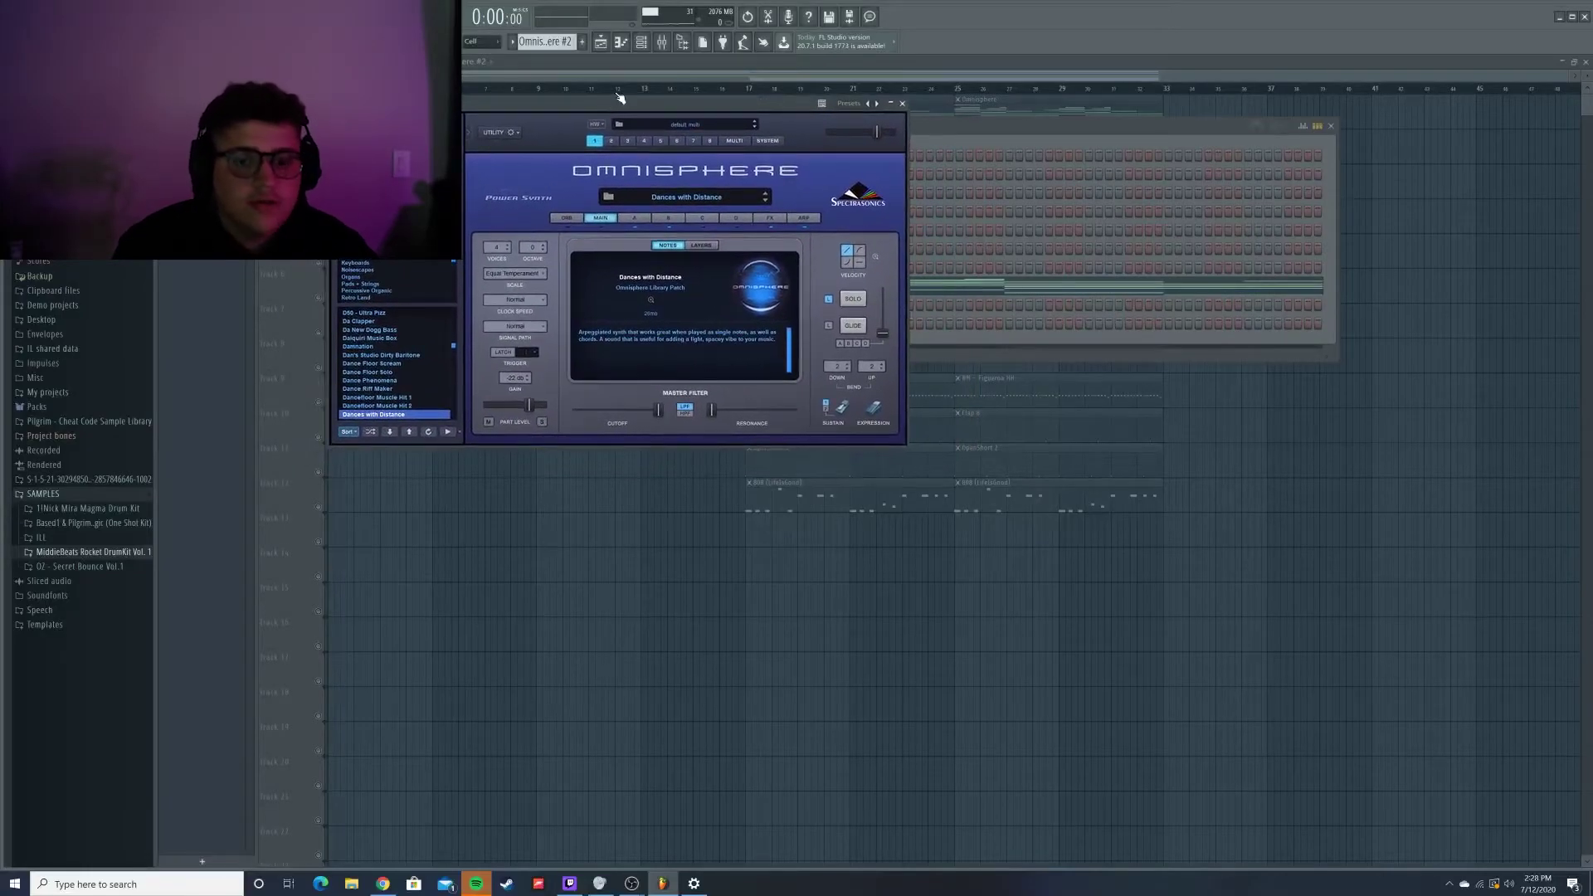
left_click(586, 63)
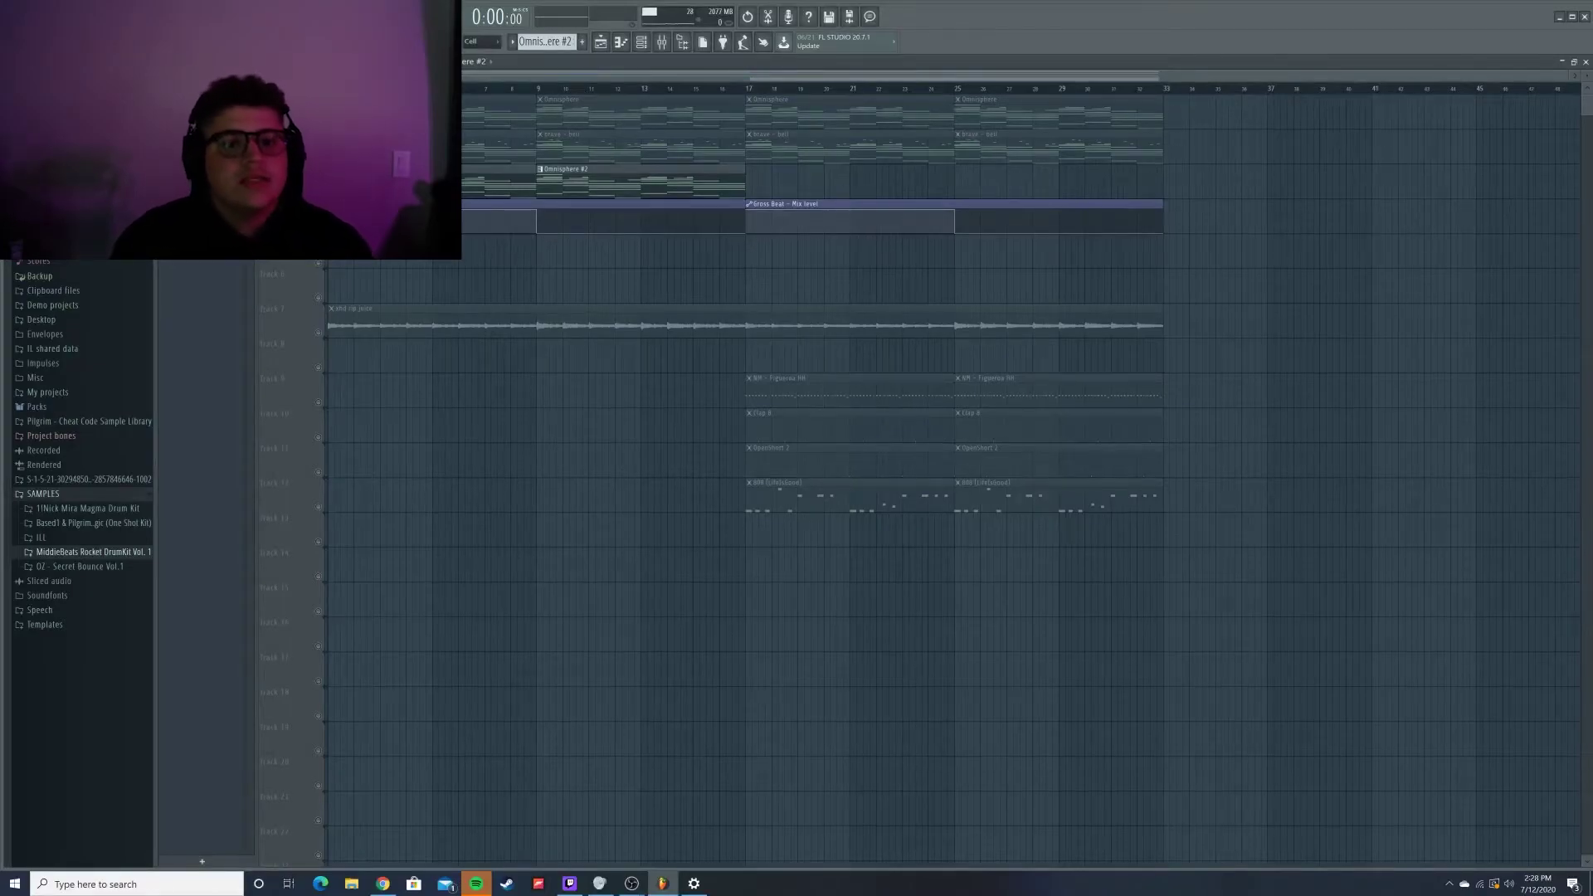
key("space")
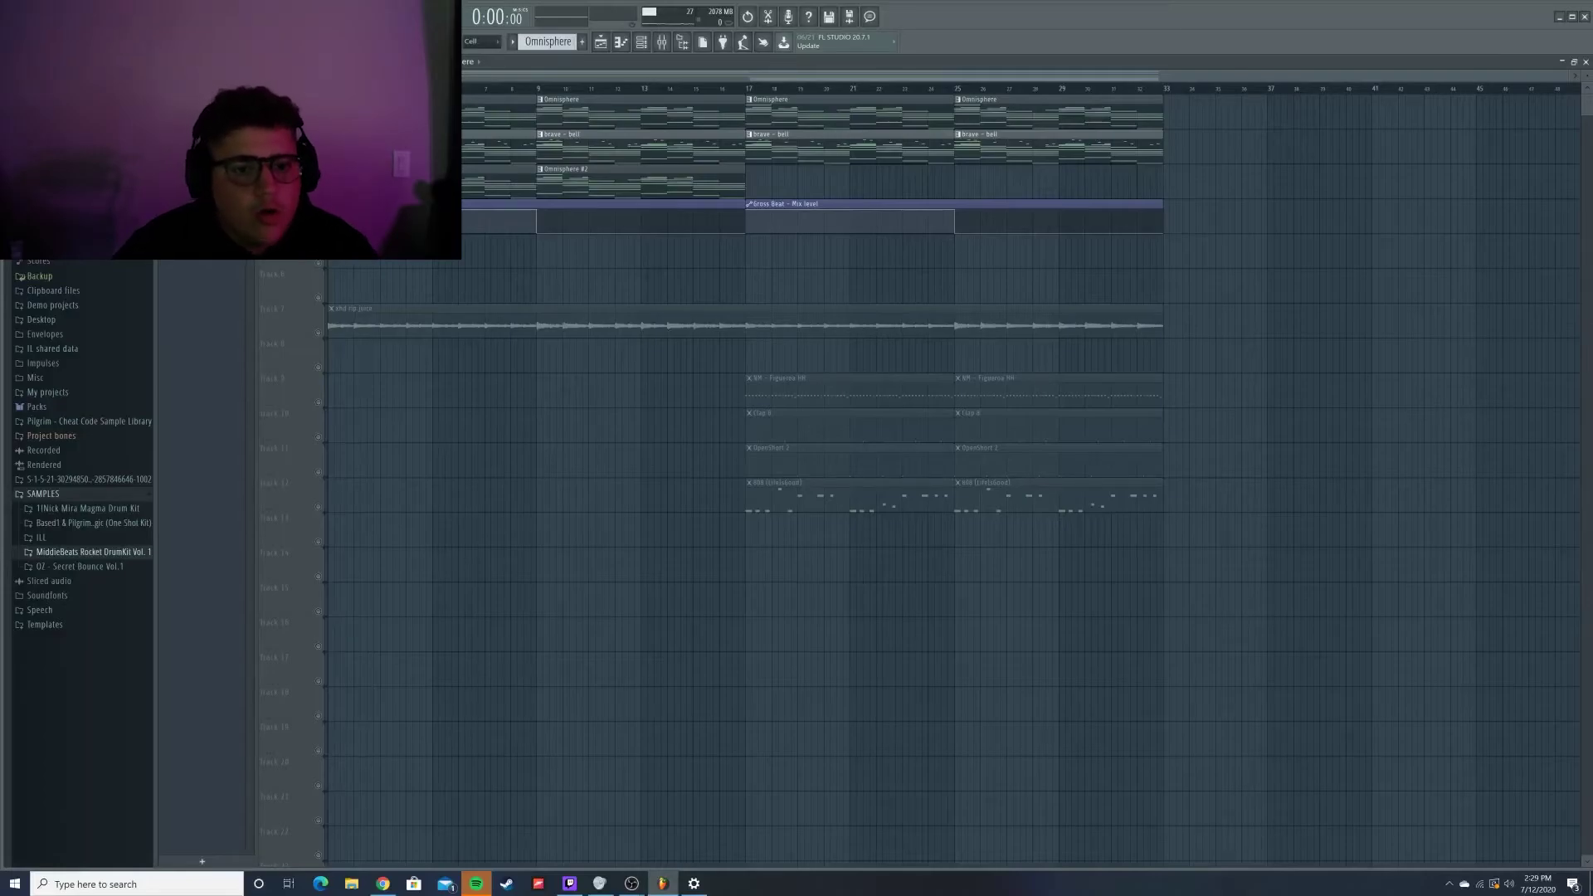
- Select the xhd rip juice clip and its channel, mute Track 7, and stop playback after listening
left_click(348, 307)
left_click(500, 110)
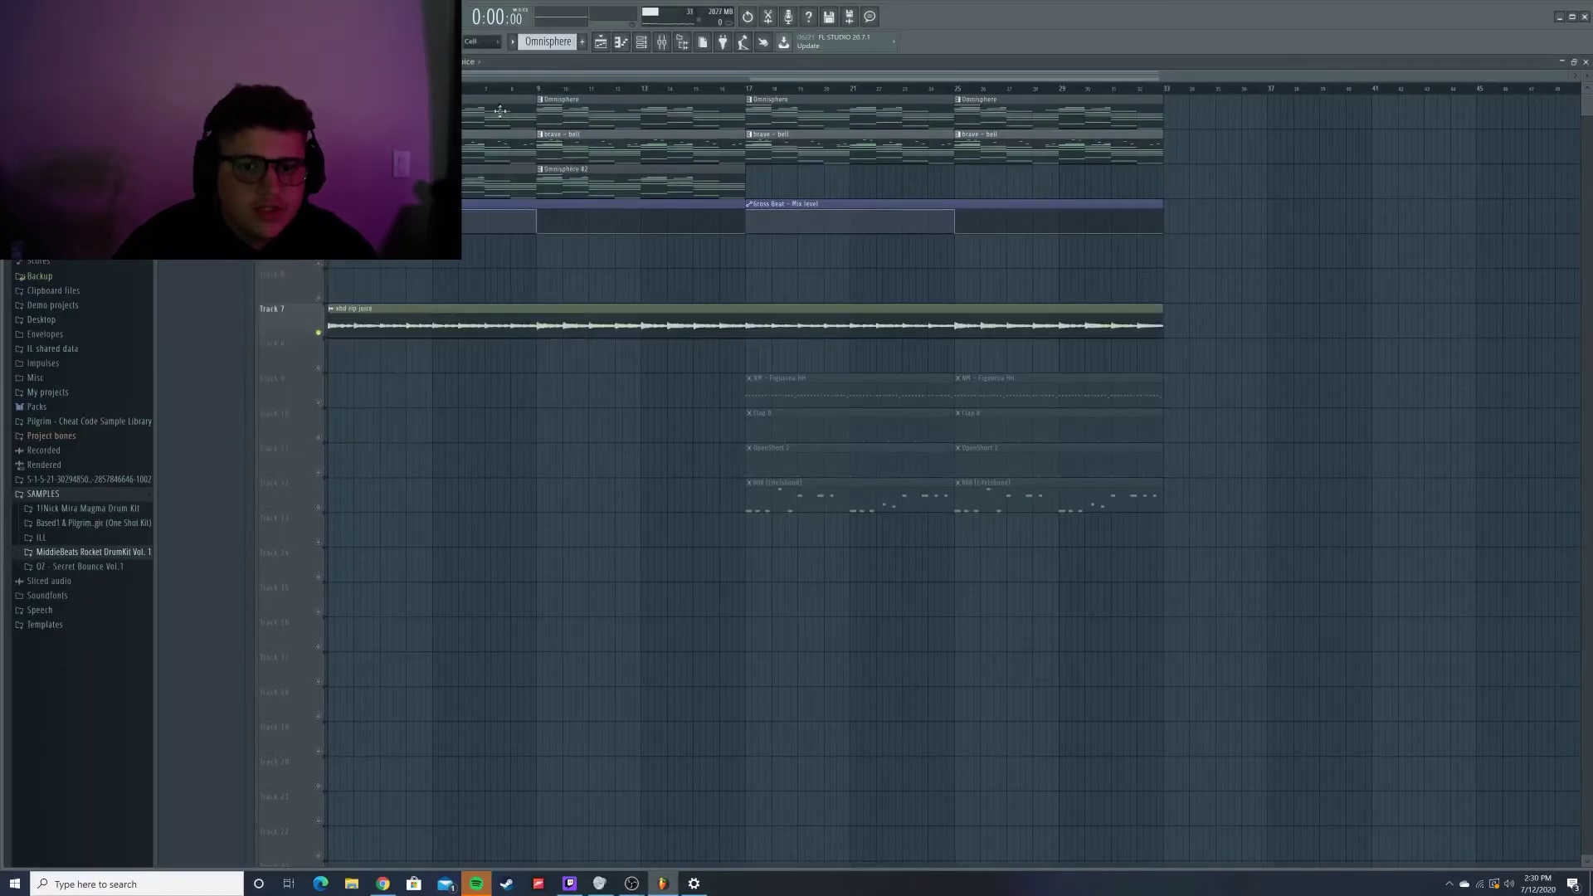
left_click(317, 333)
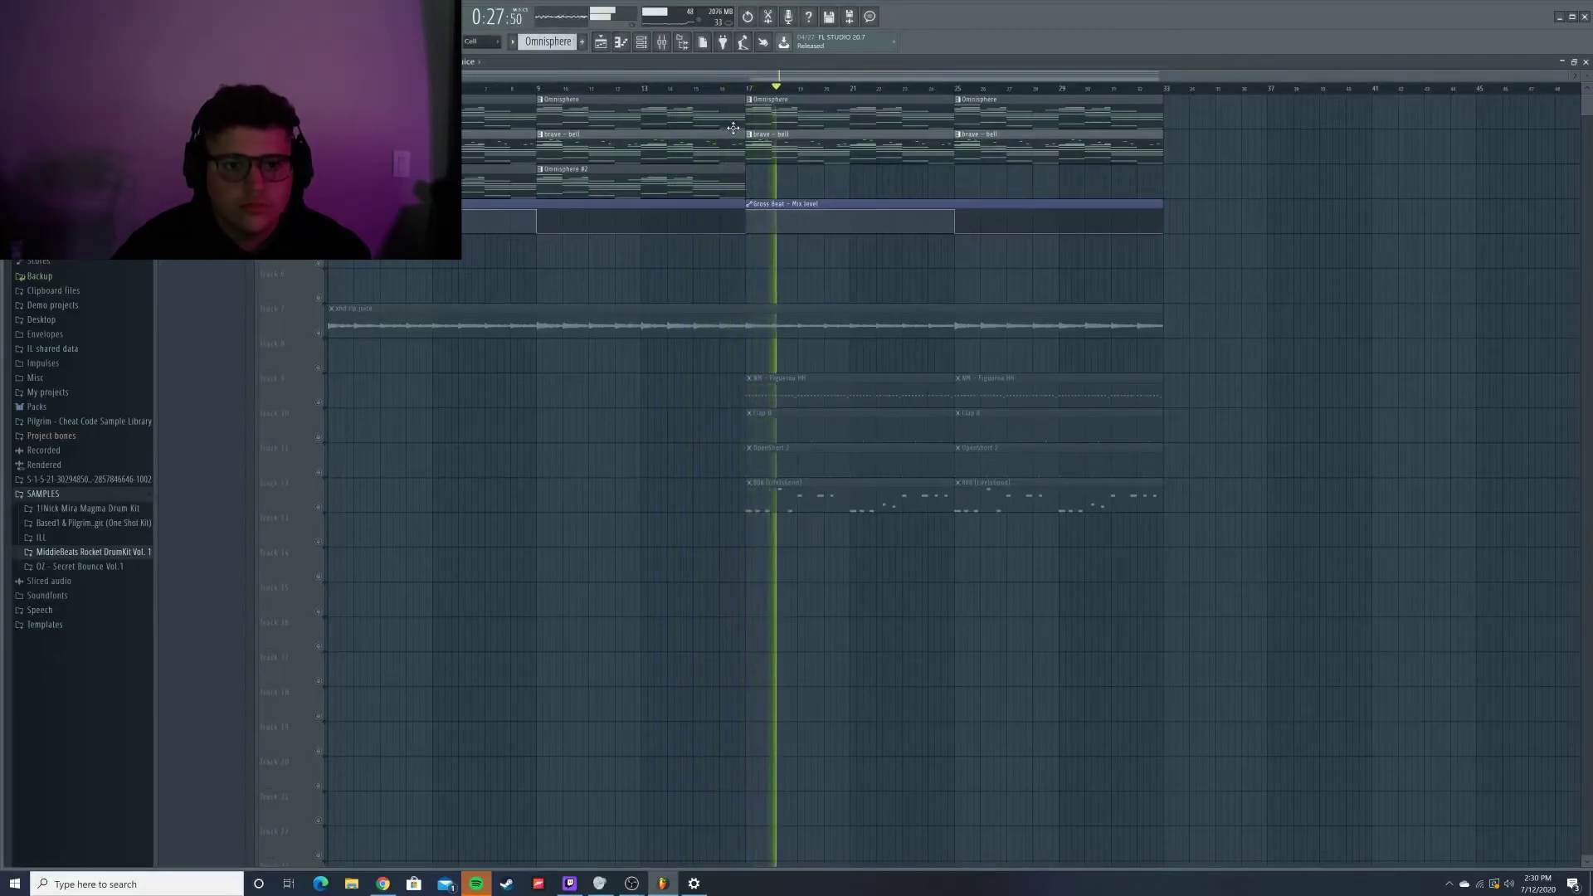
key("space")
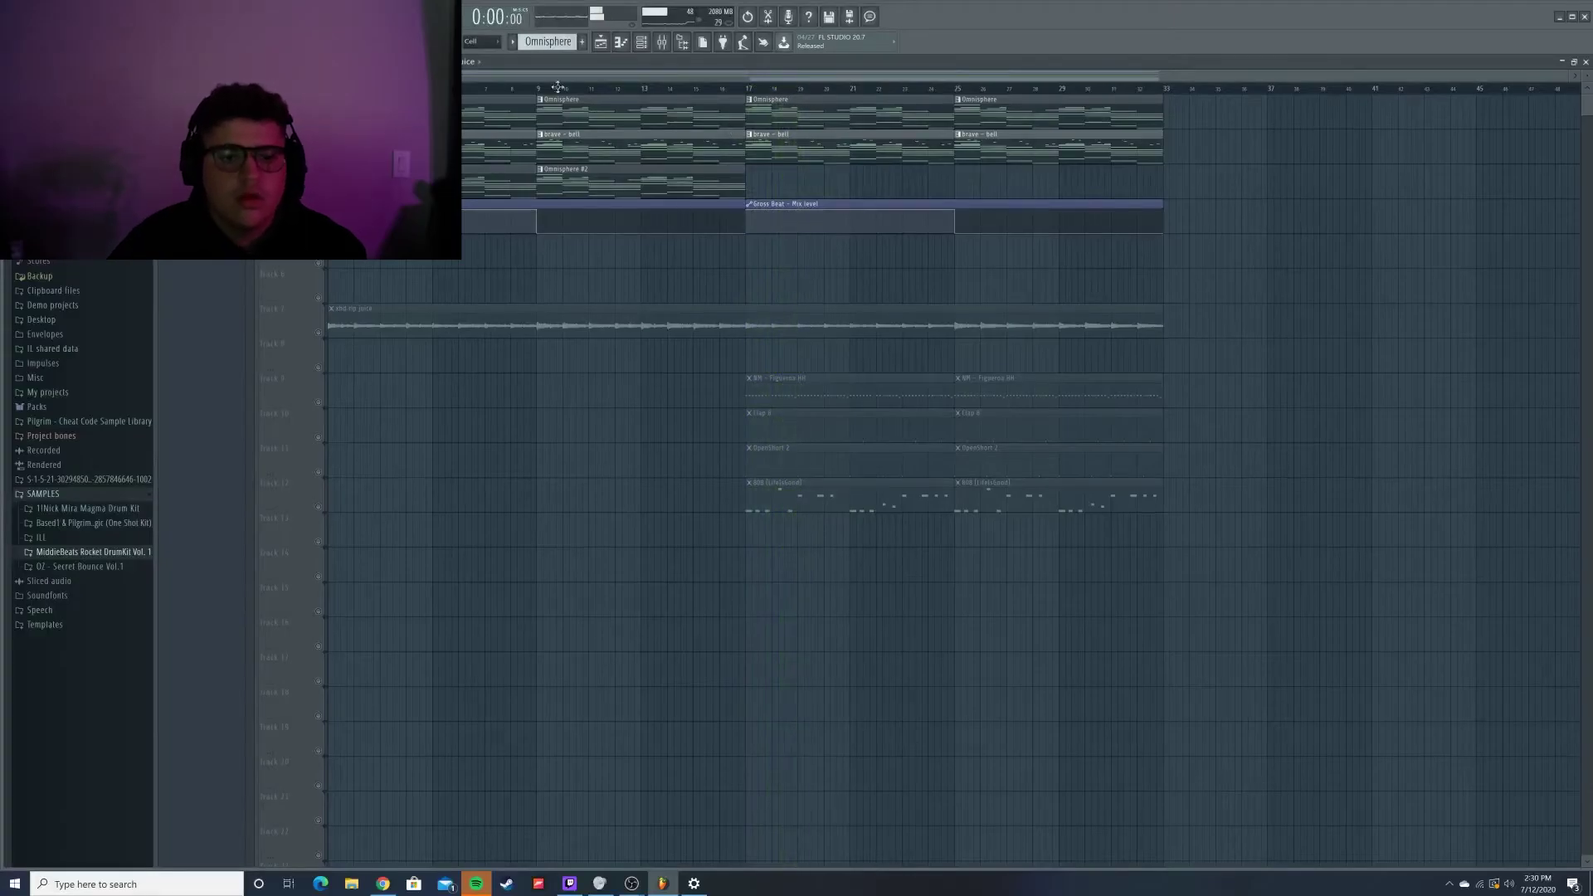
- Mute melody Tracks 1–4 and solo the xhd rip juice sample on Track 7
left_click(318, 216)
left_click(317, 181)
left_click(318, 147)
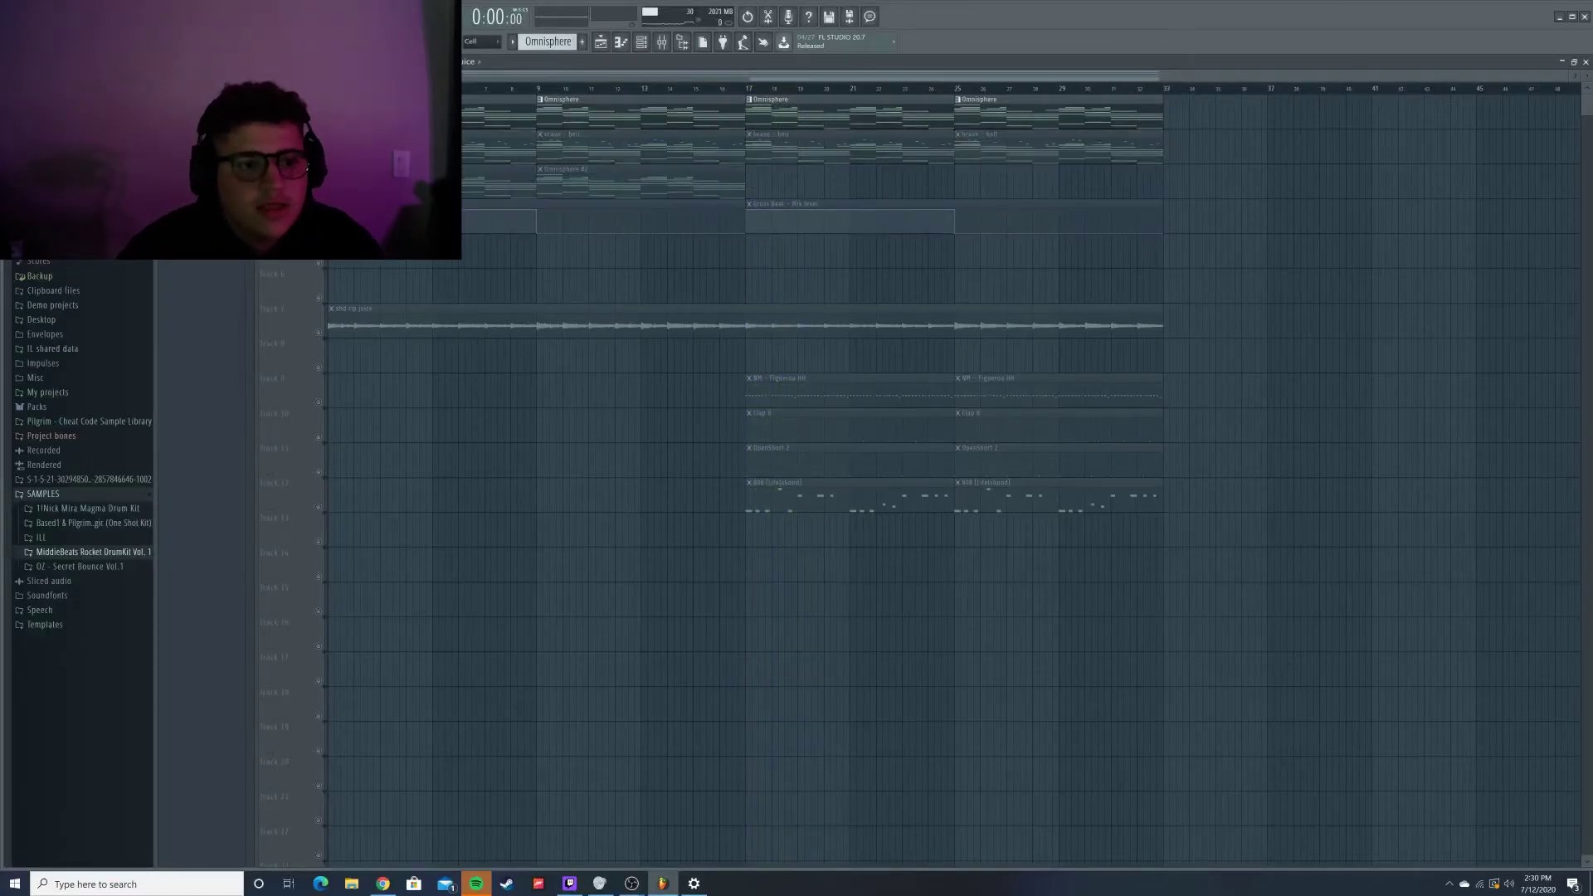
left_click(318, 112)
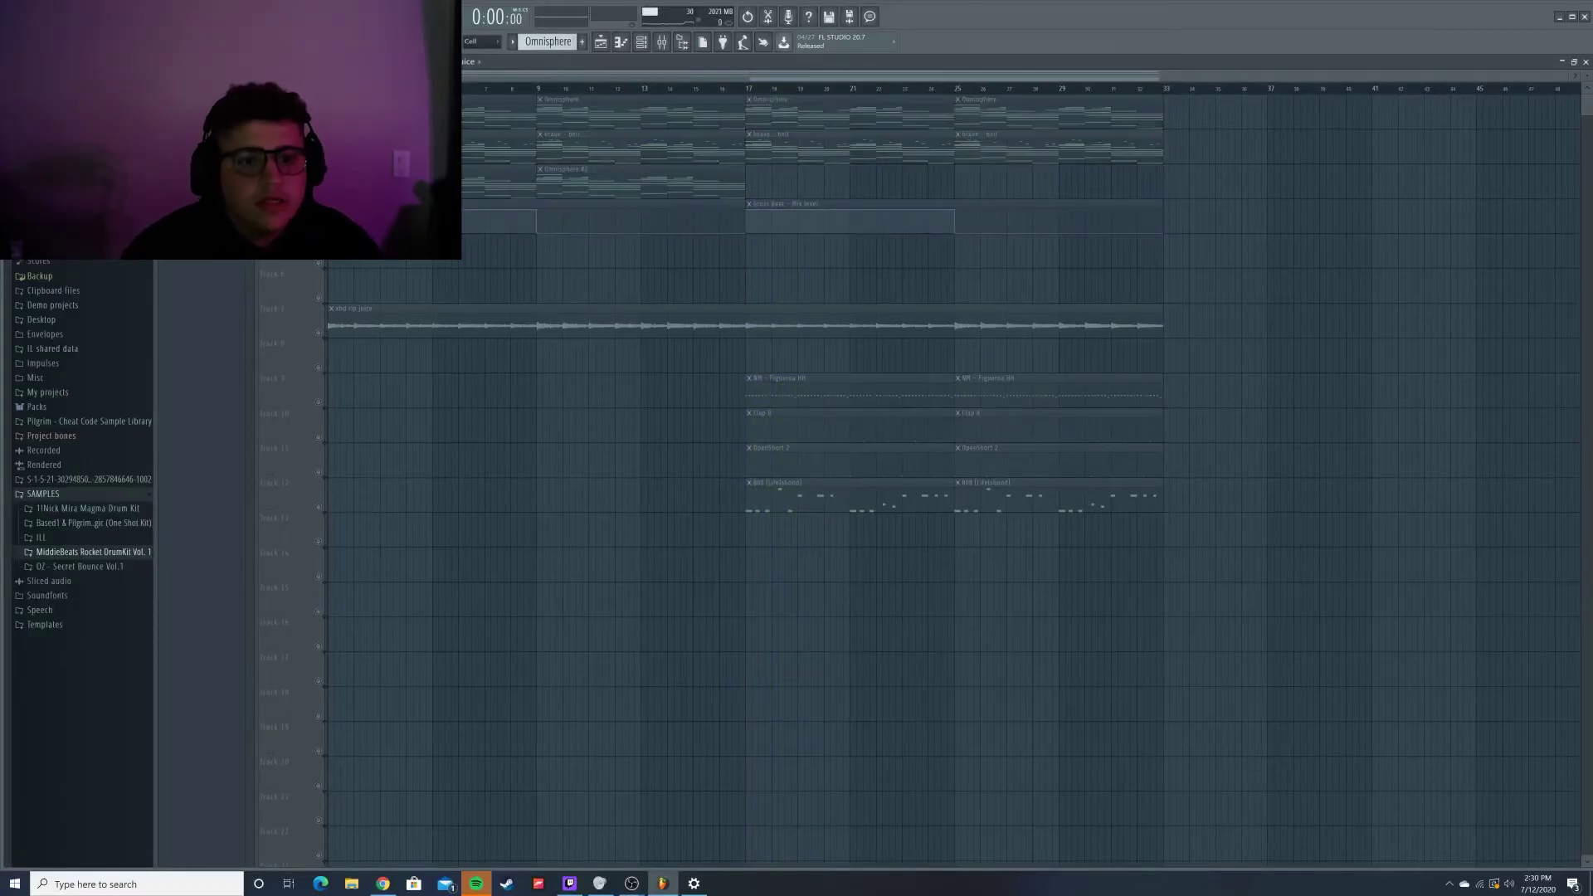
left_click(317, 332)
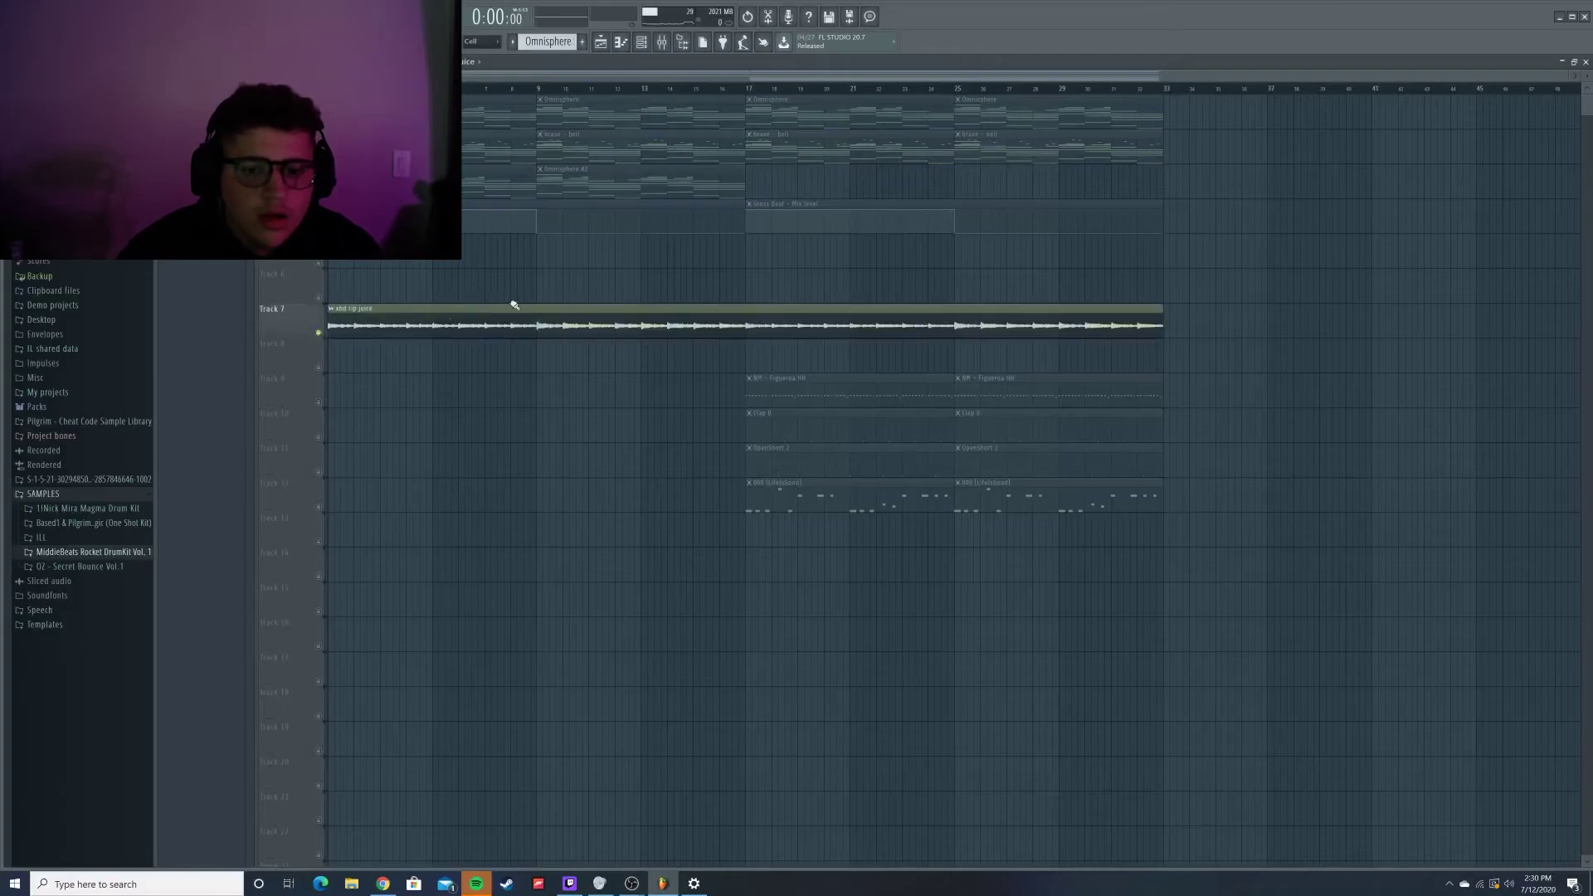
left_click(322, 404)
left_click(319, 333)
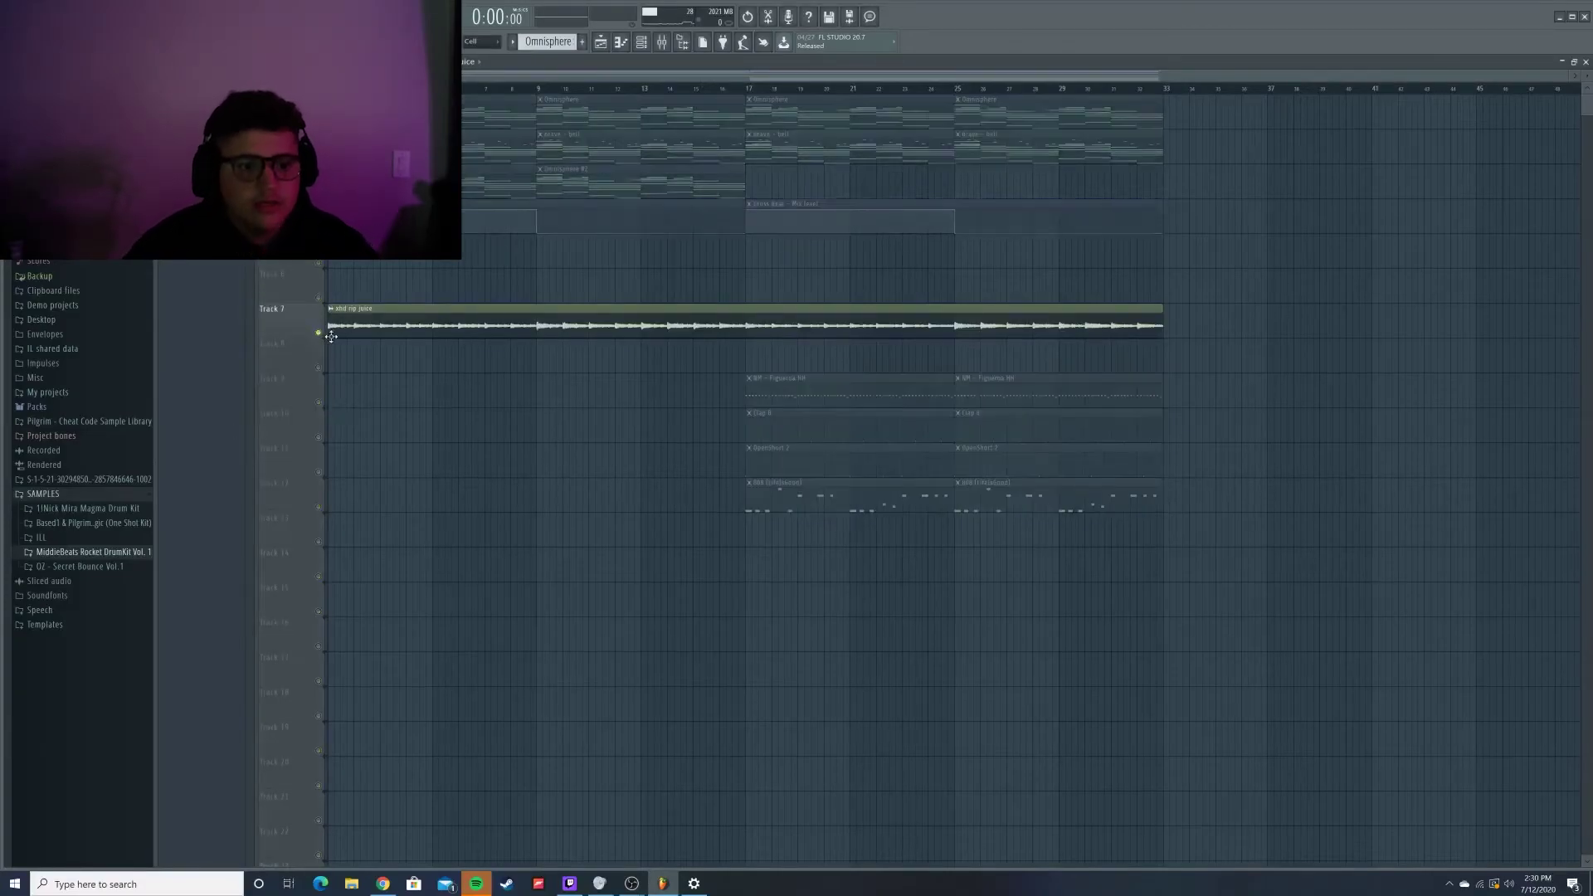
- Unmute drum Tracks 9–12, move the playhead back to about bar 12, and play
left_click(318, 403)
left_click(318, 437)
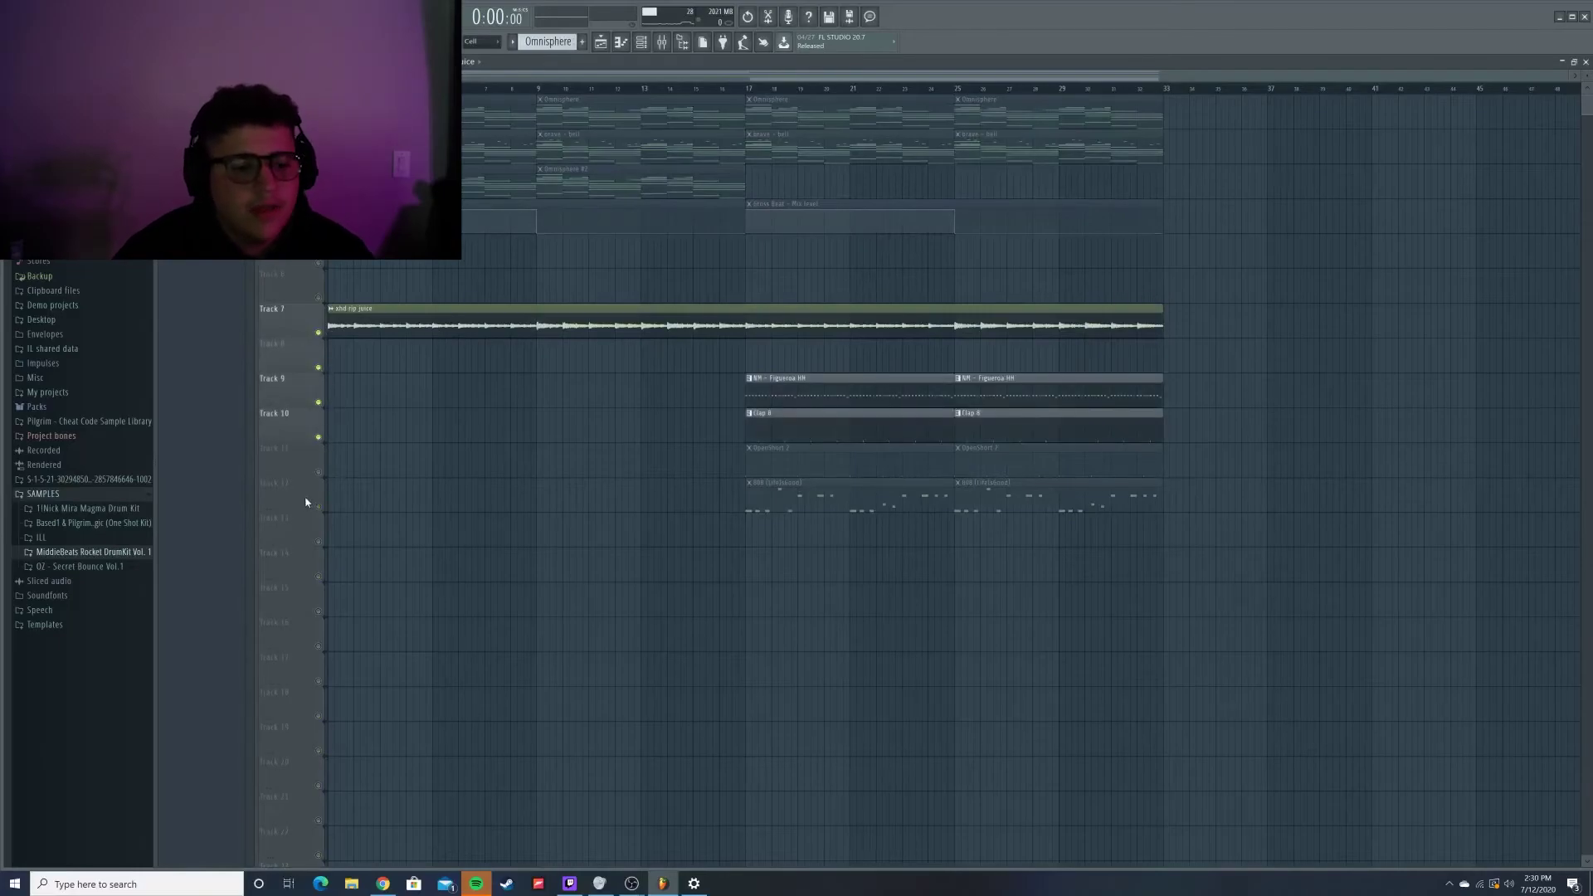
left_click(319, 472)
left_click(319, 507)
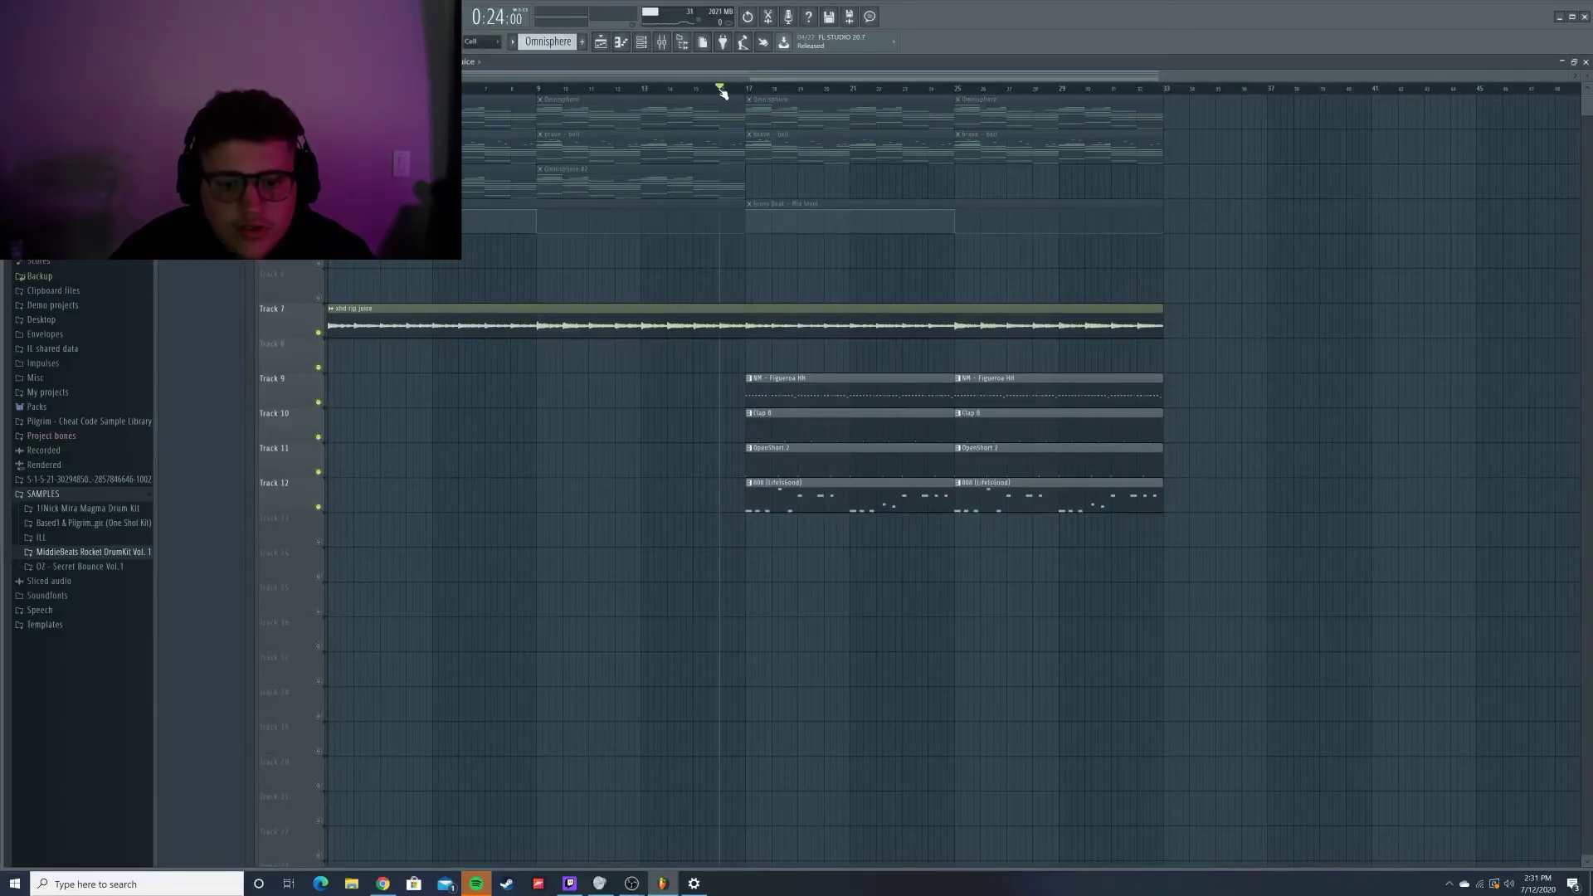
left_click_drag(722, 92, 643, 93)
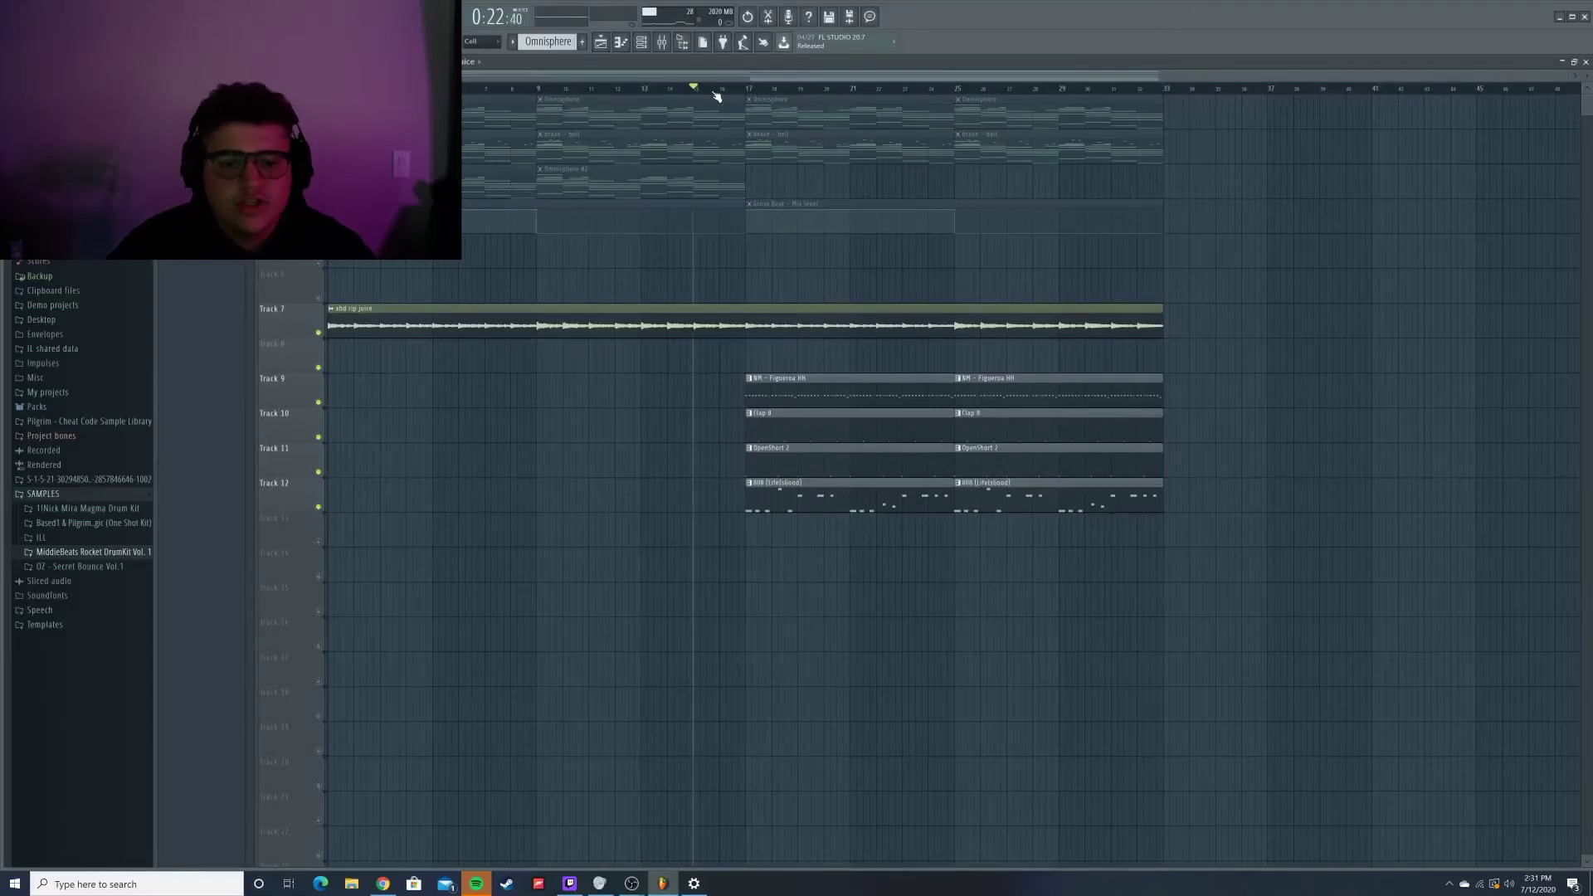
key("space")
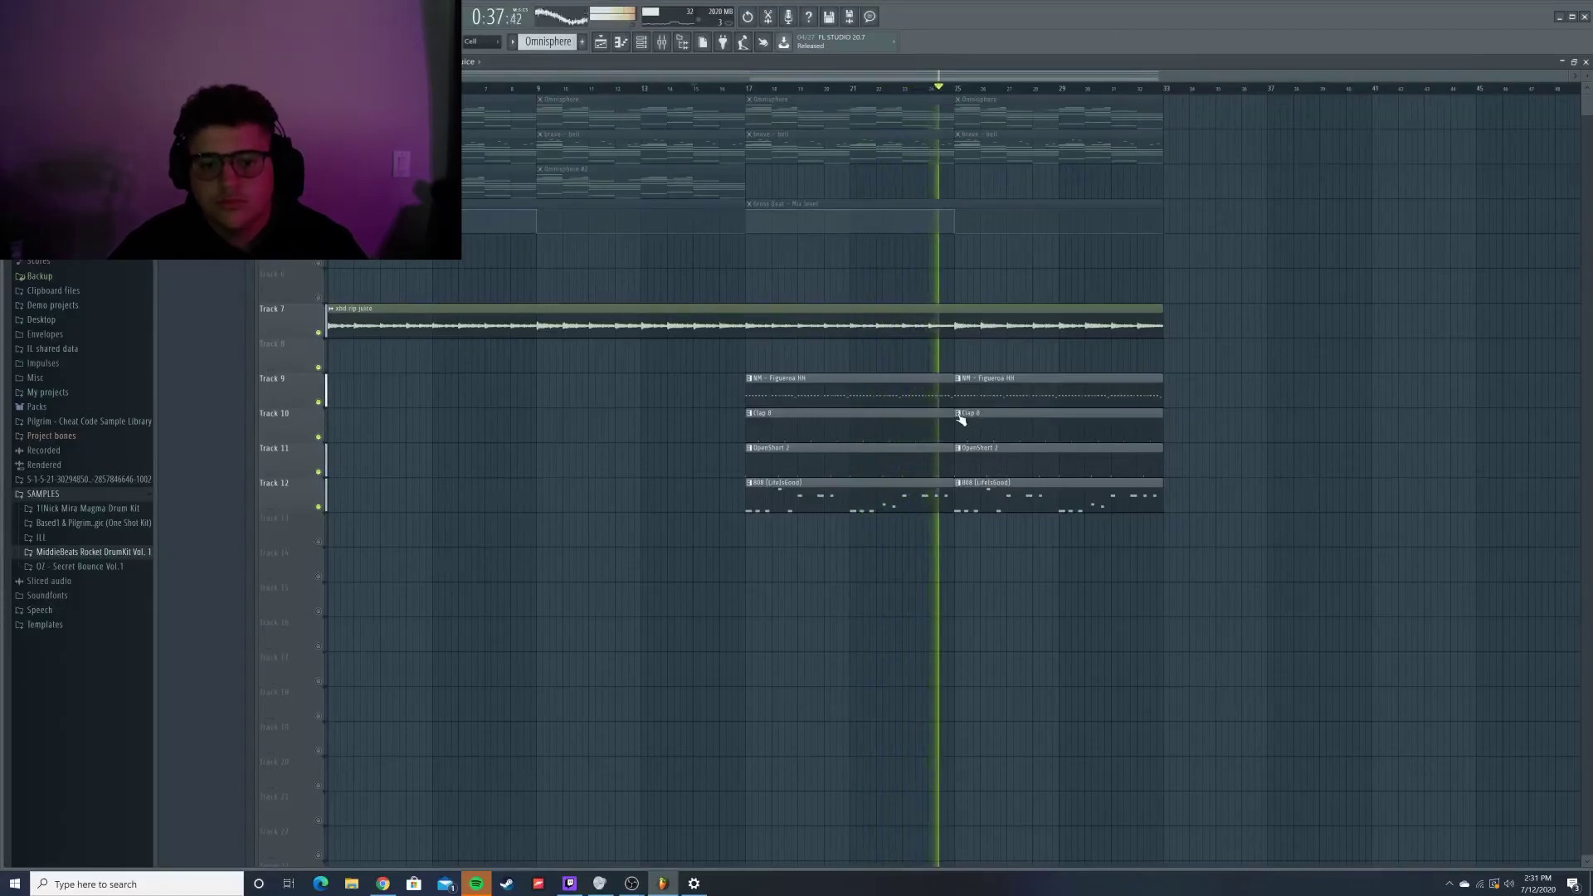
key("space")
left_click_drag(912, 370, 830, 580)
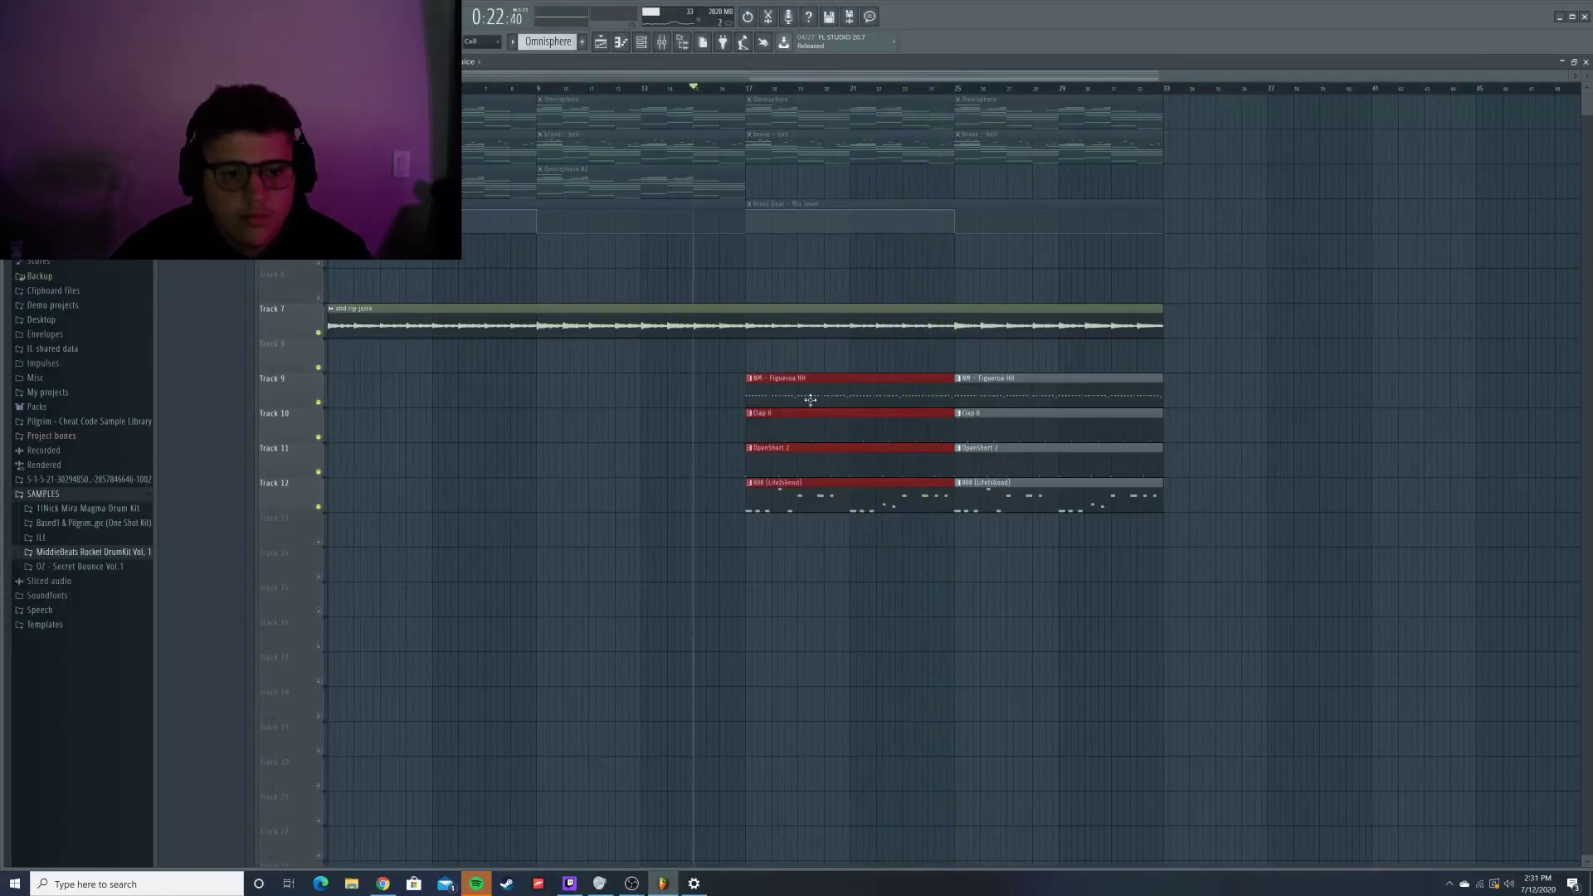
left_click_drag(788, 445, 369, 445)
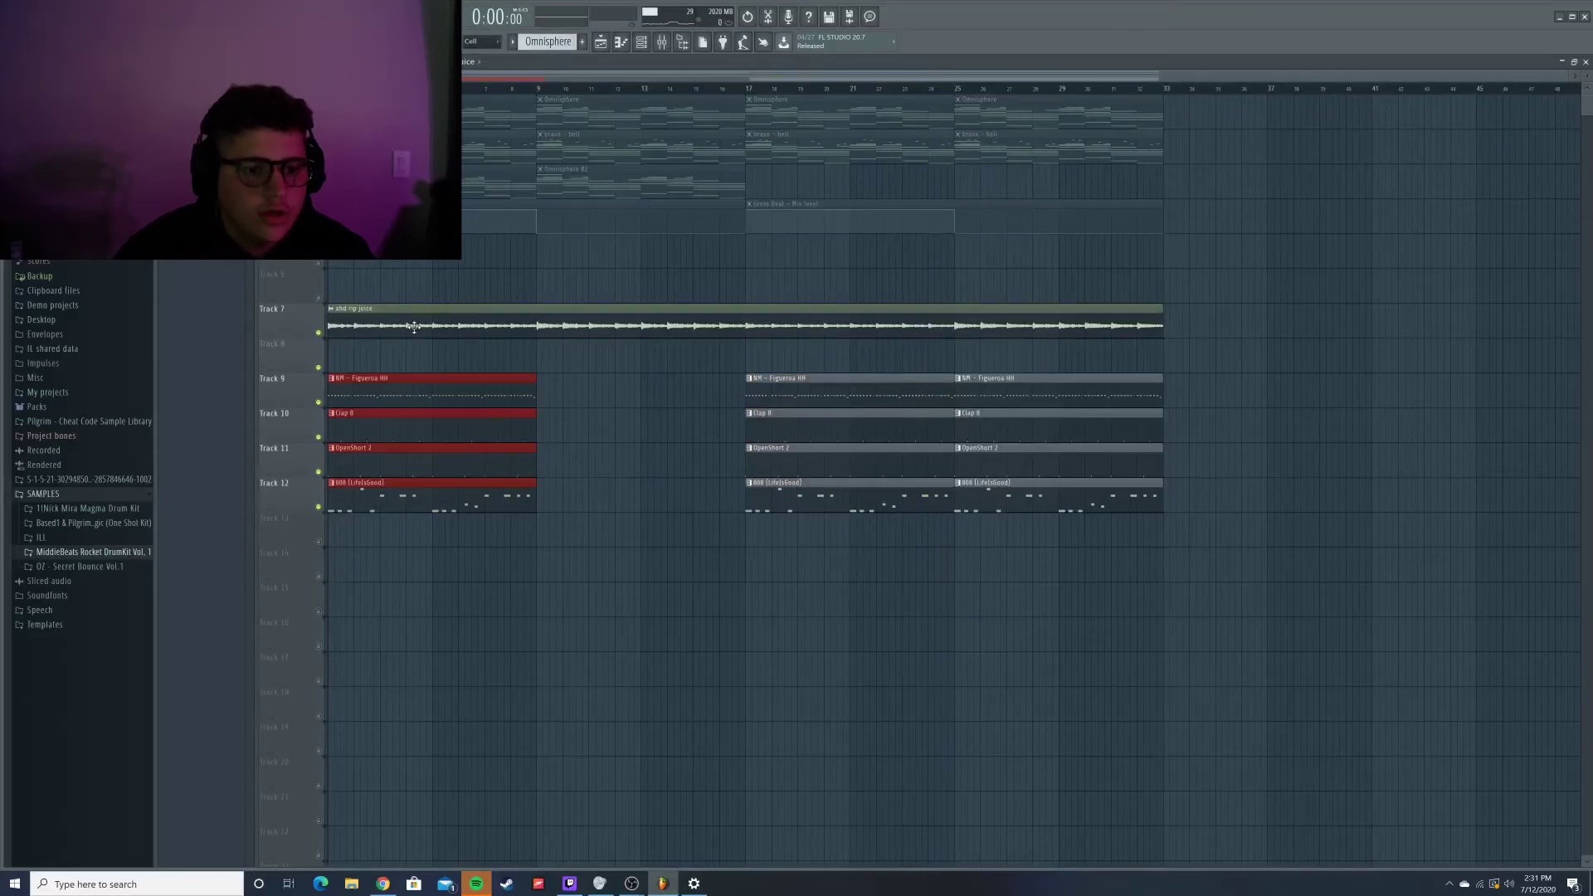
key("space")
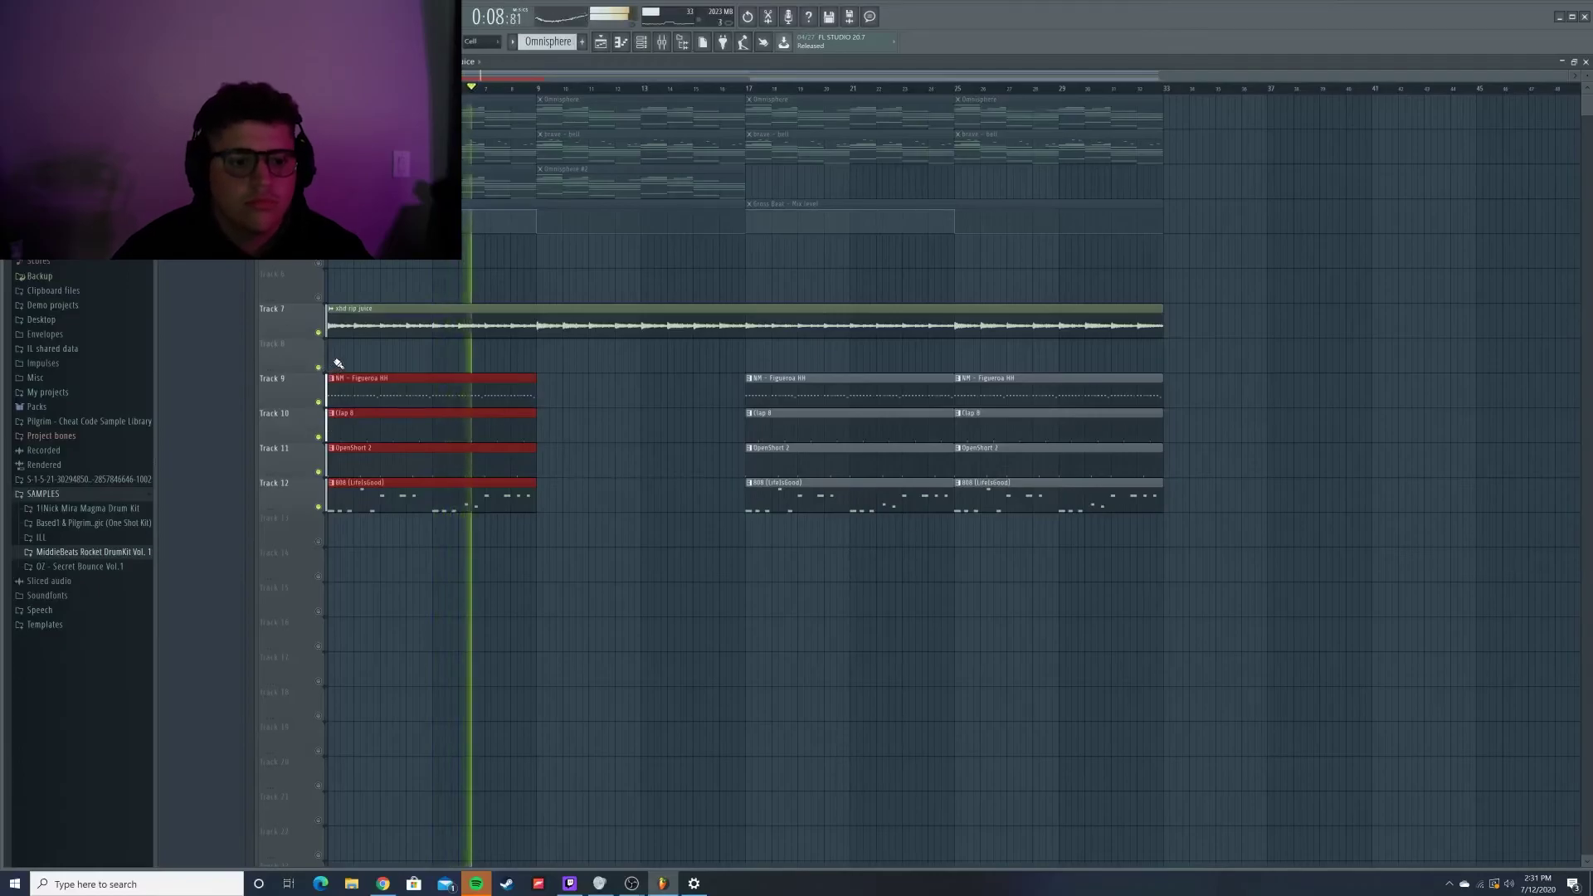
left_click(601, 378)
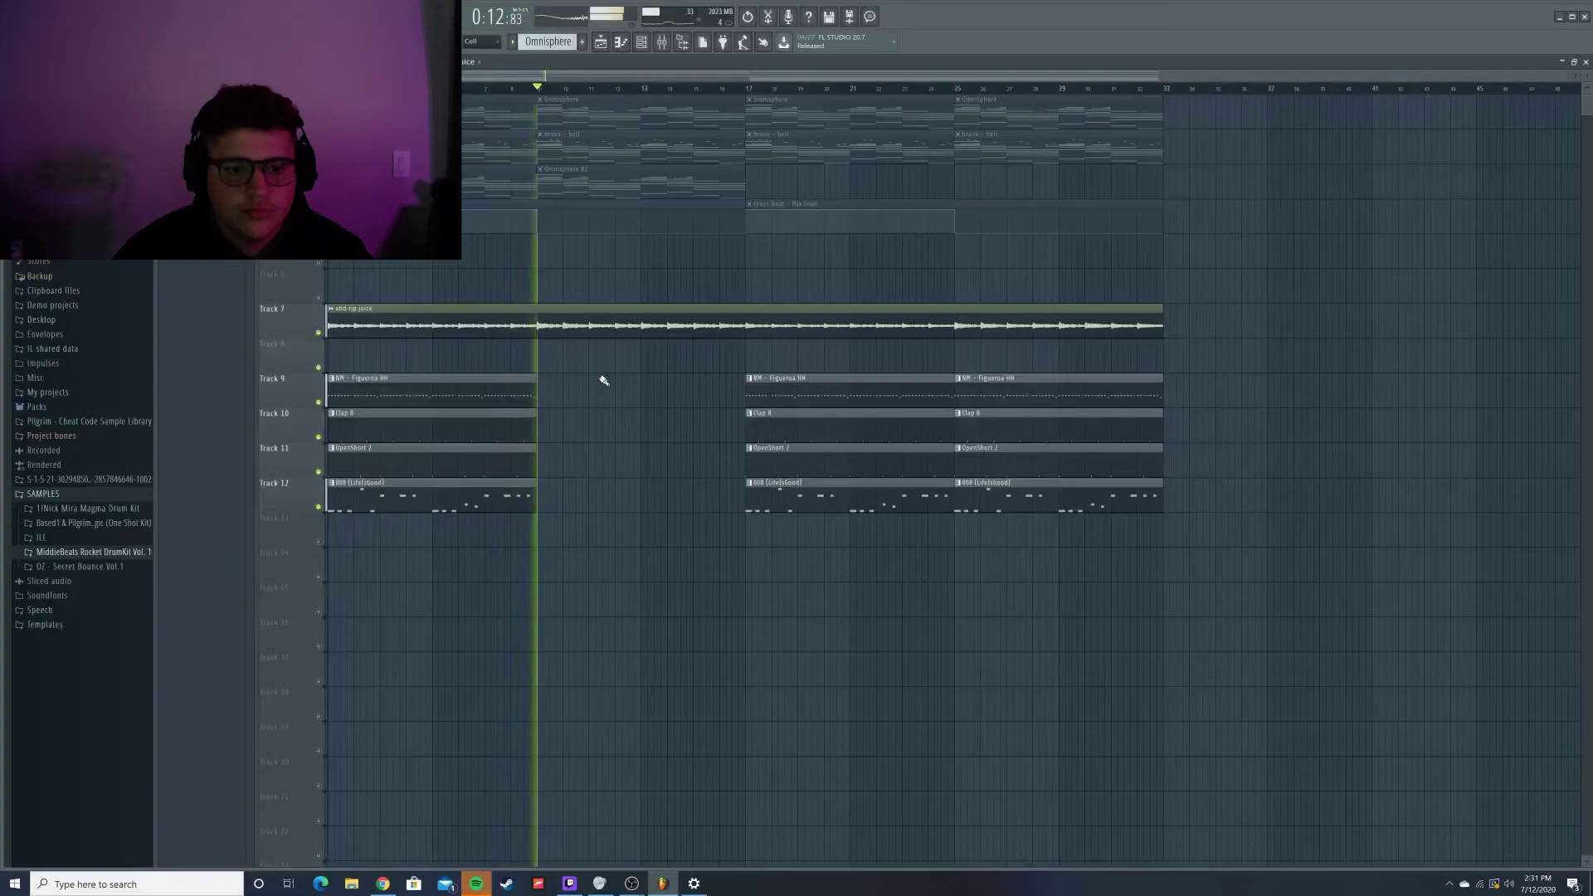
key("space")
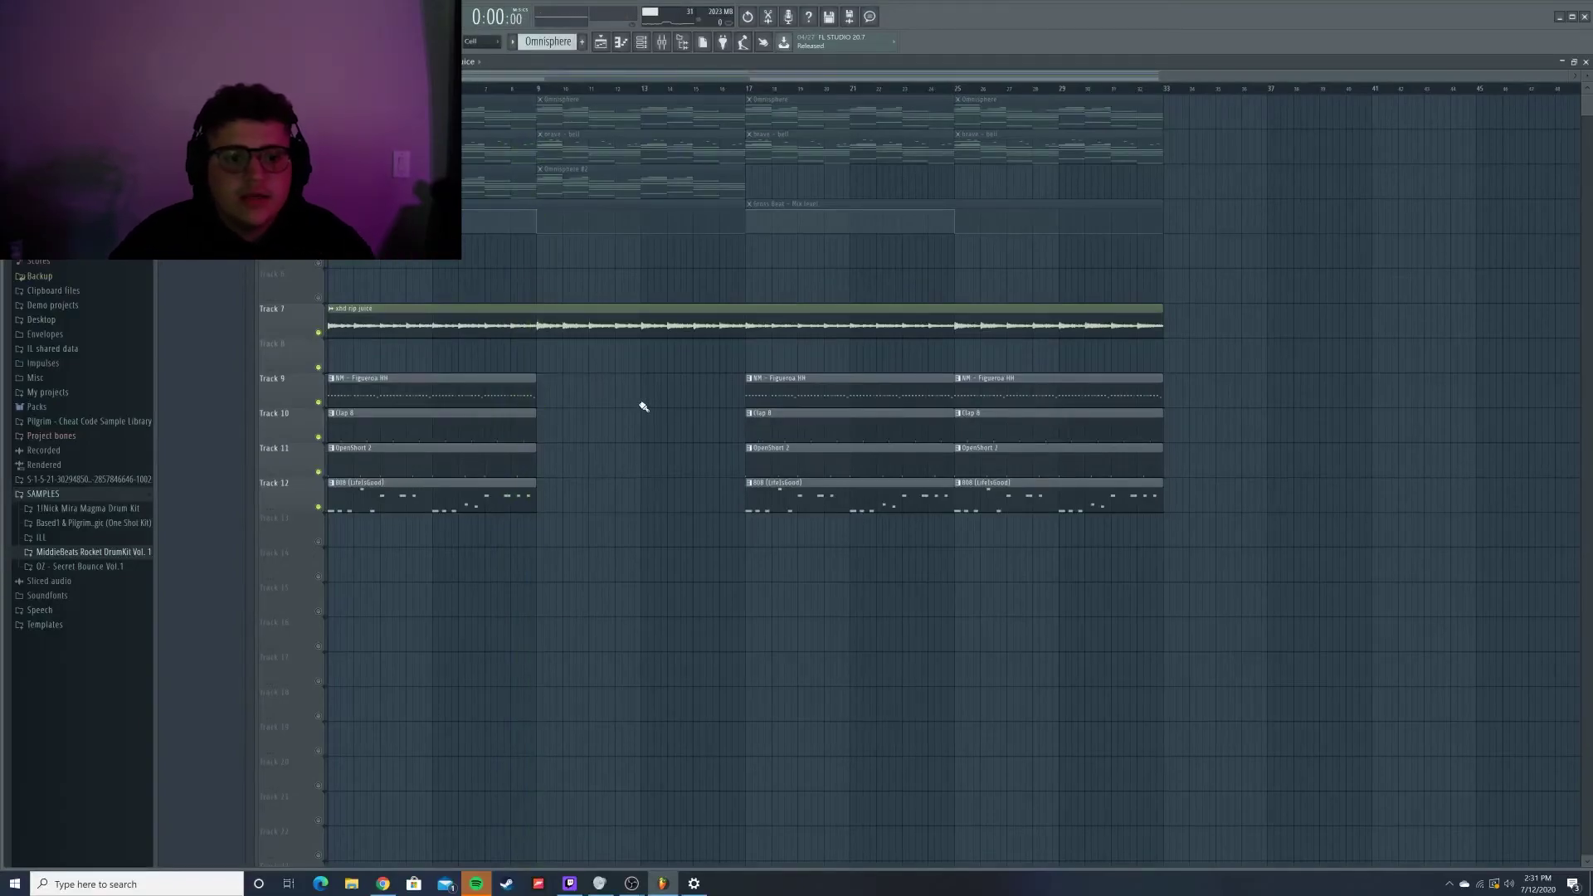
right_click(477, 390)
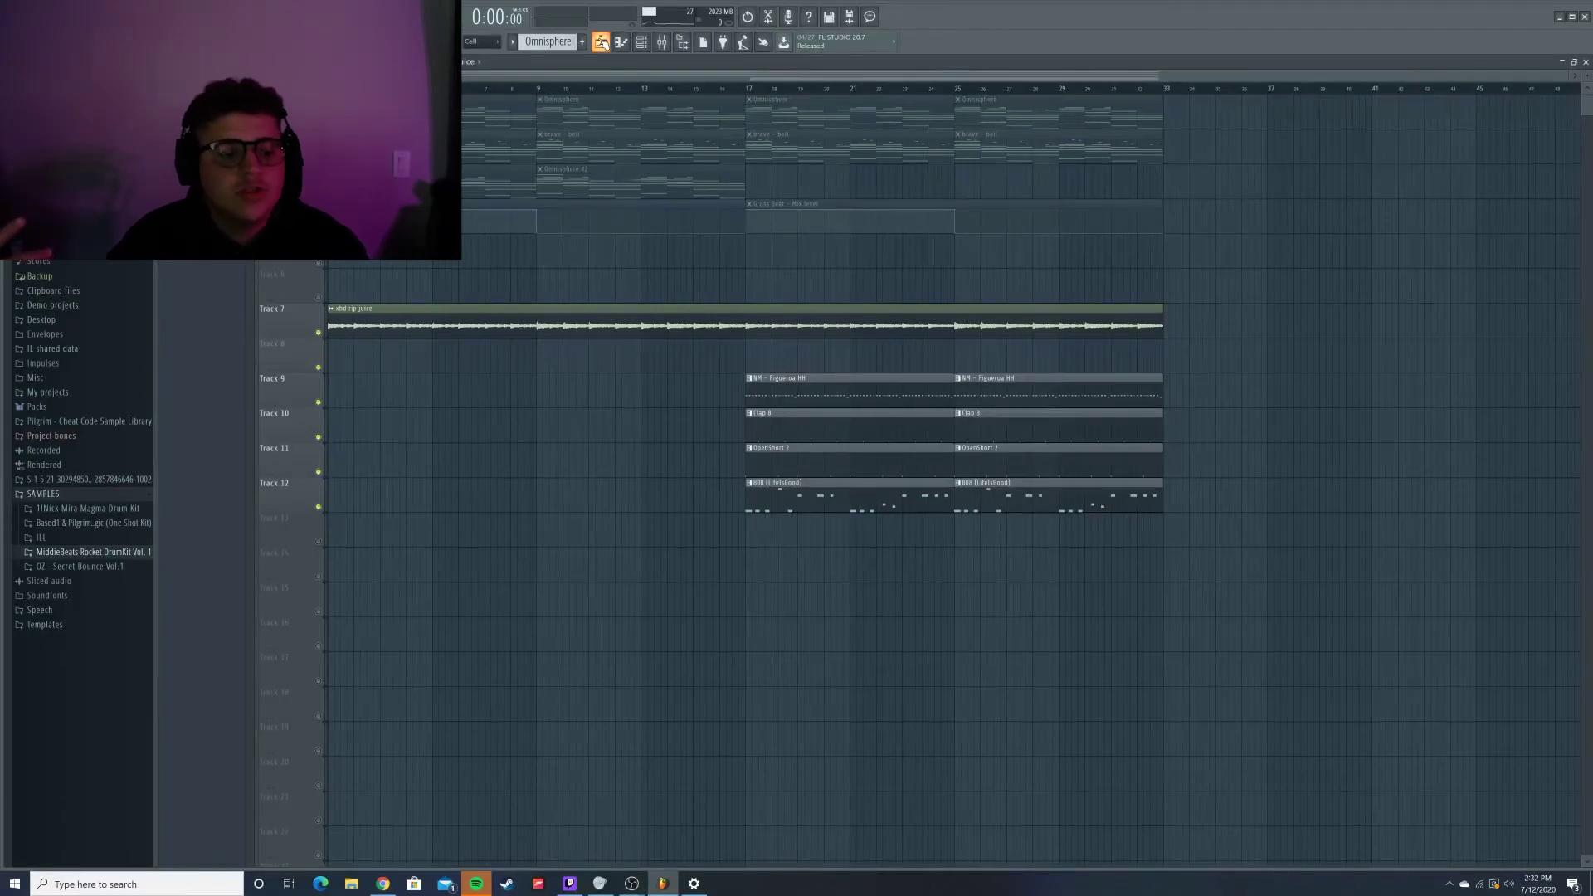
- Mute the test drums on Tracks 9–12 and the melody layers, leaving Track 7's xhd rip juice soloed
left_click(318, 333, "ctrl")
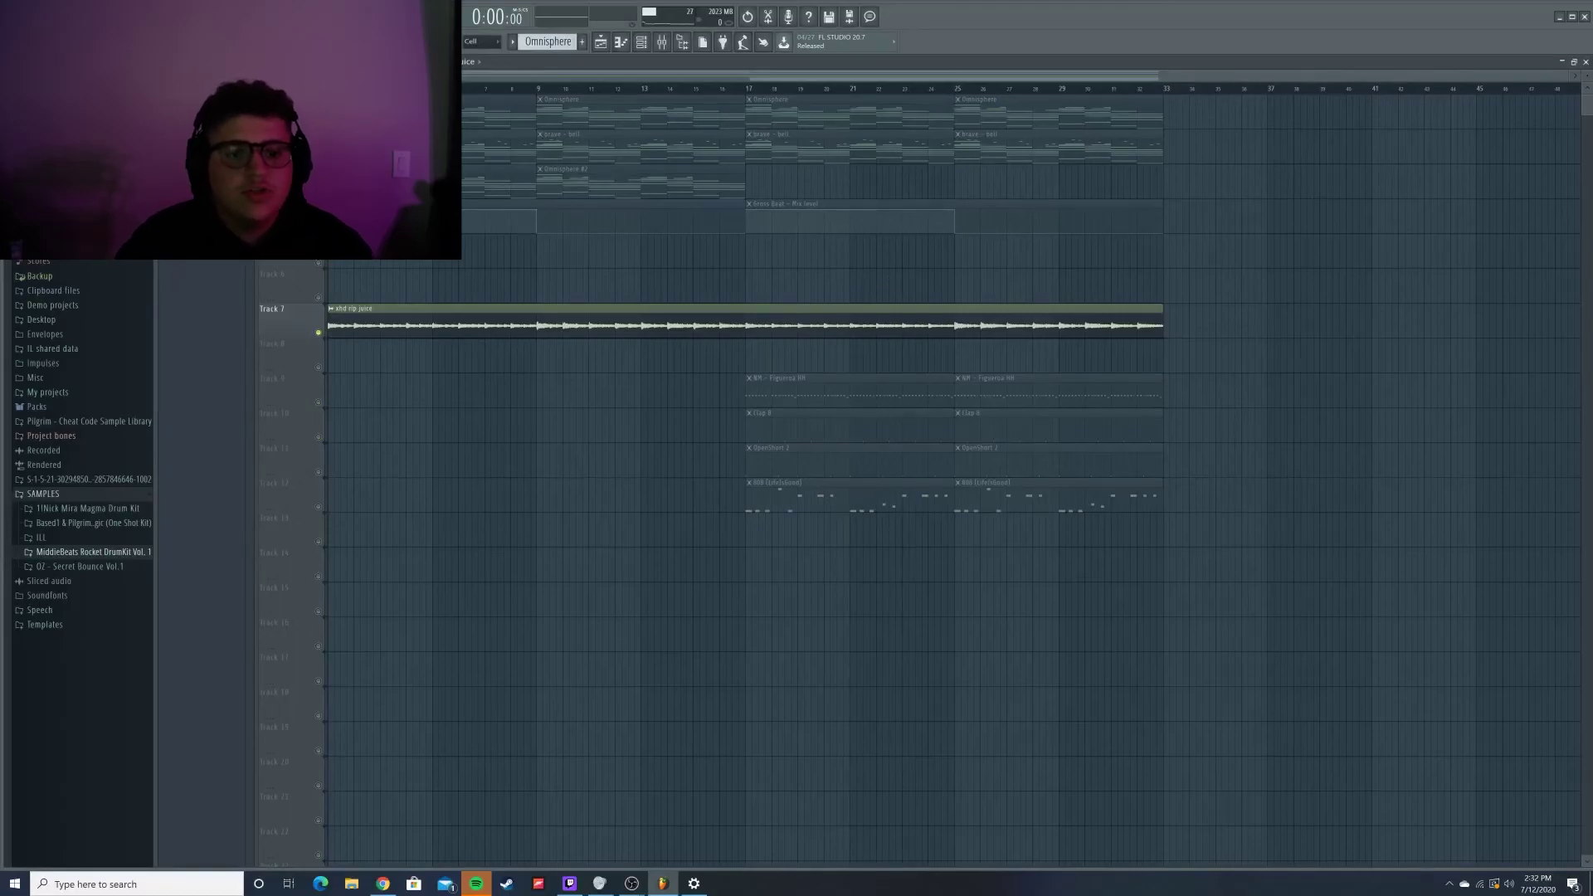
left_click(318, 333, "ctrl")
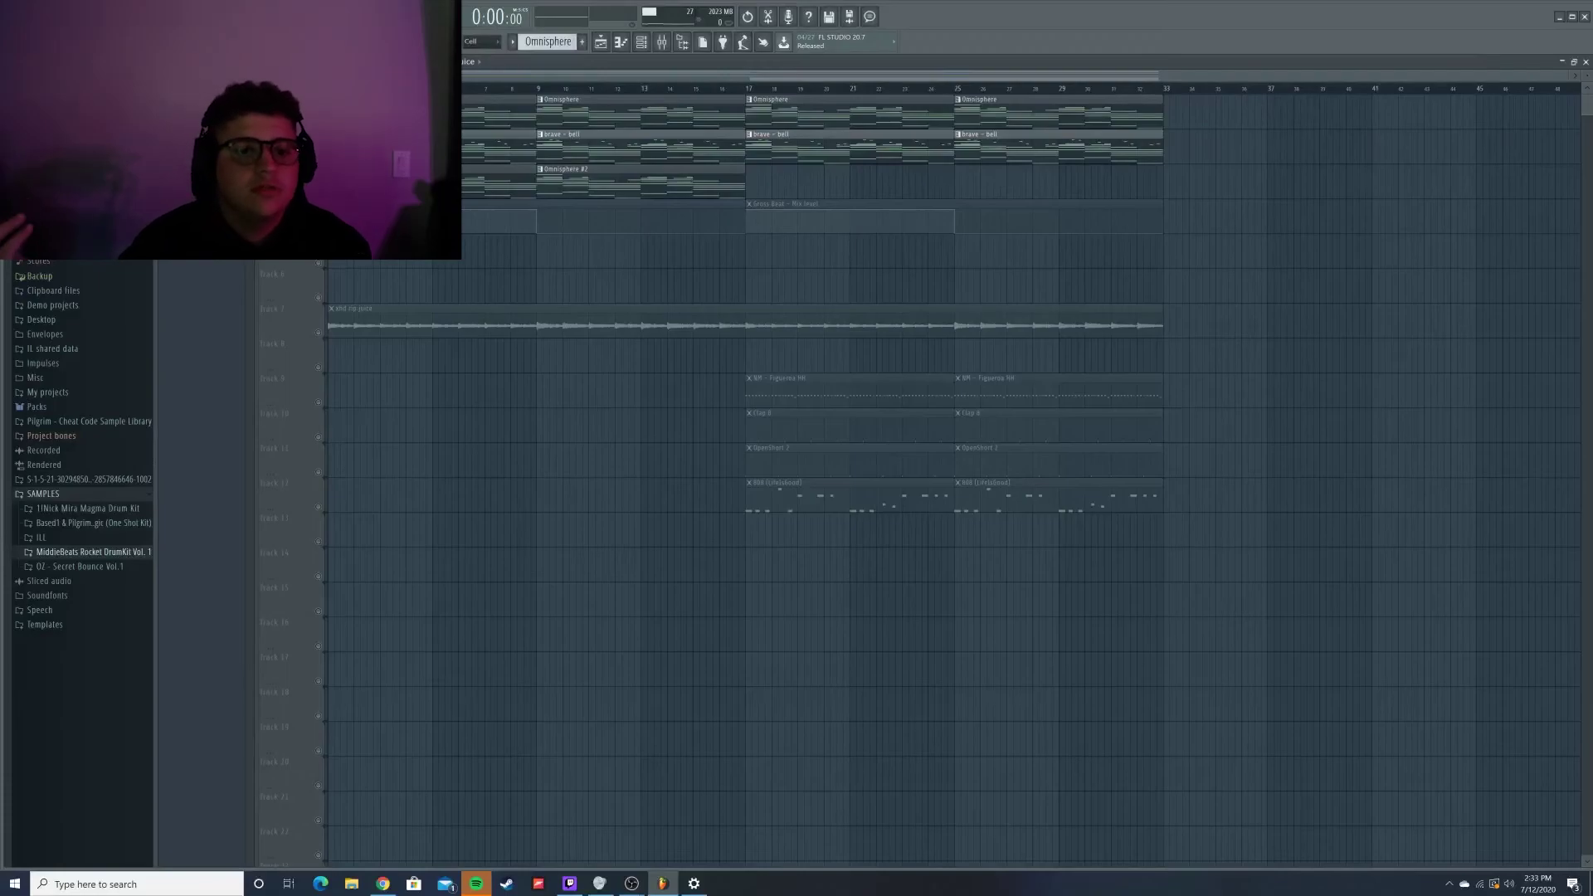
left_click(317, 333)
left_click(317, 333, "ctrl")
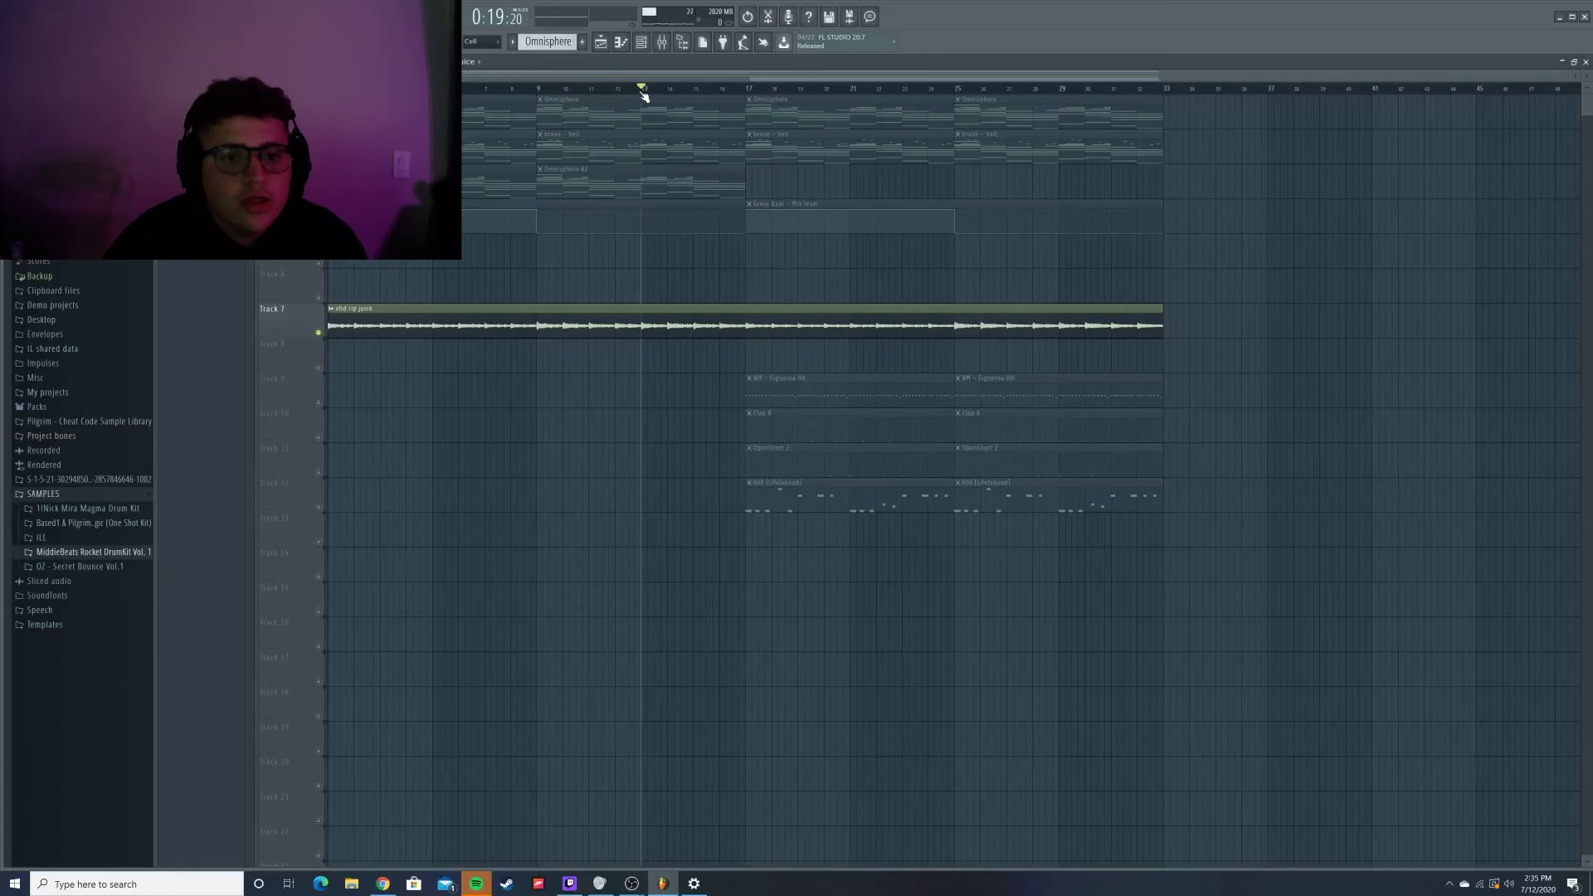
- Audition from bar 9, stop playback, then move the playback position to bar 17
left_click(537, 87)
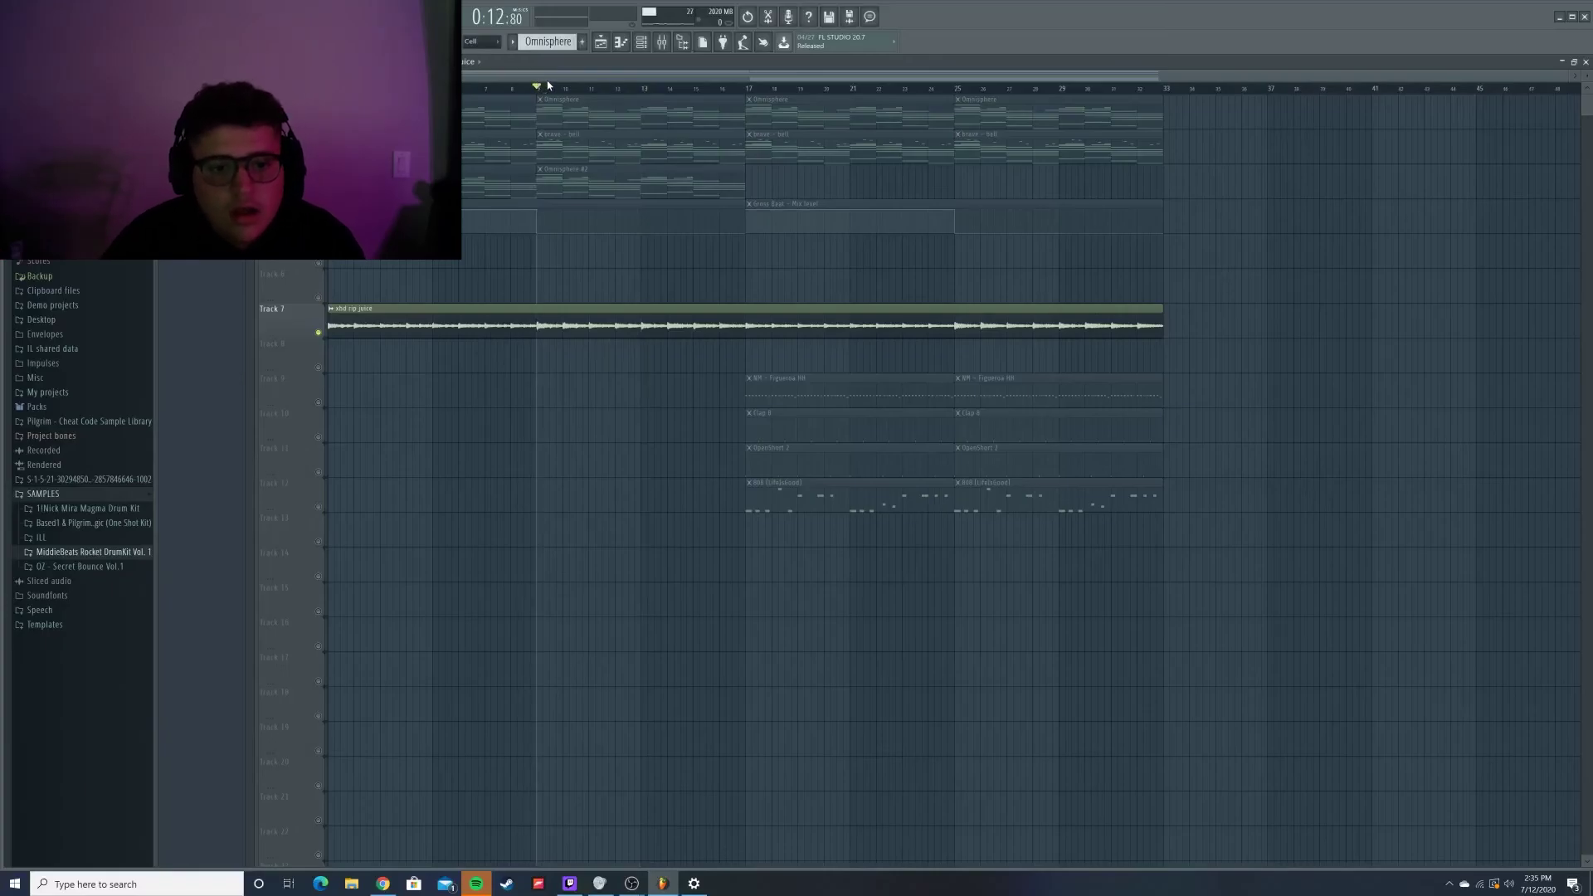
key("space")
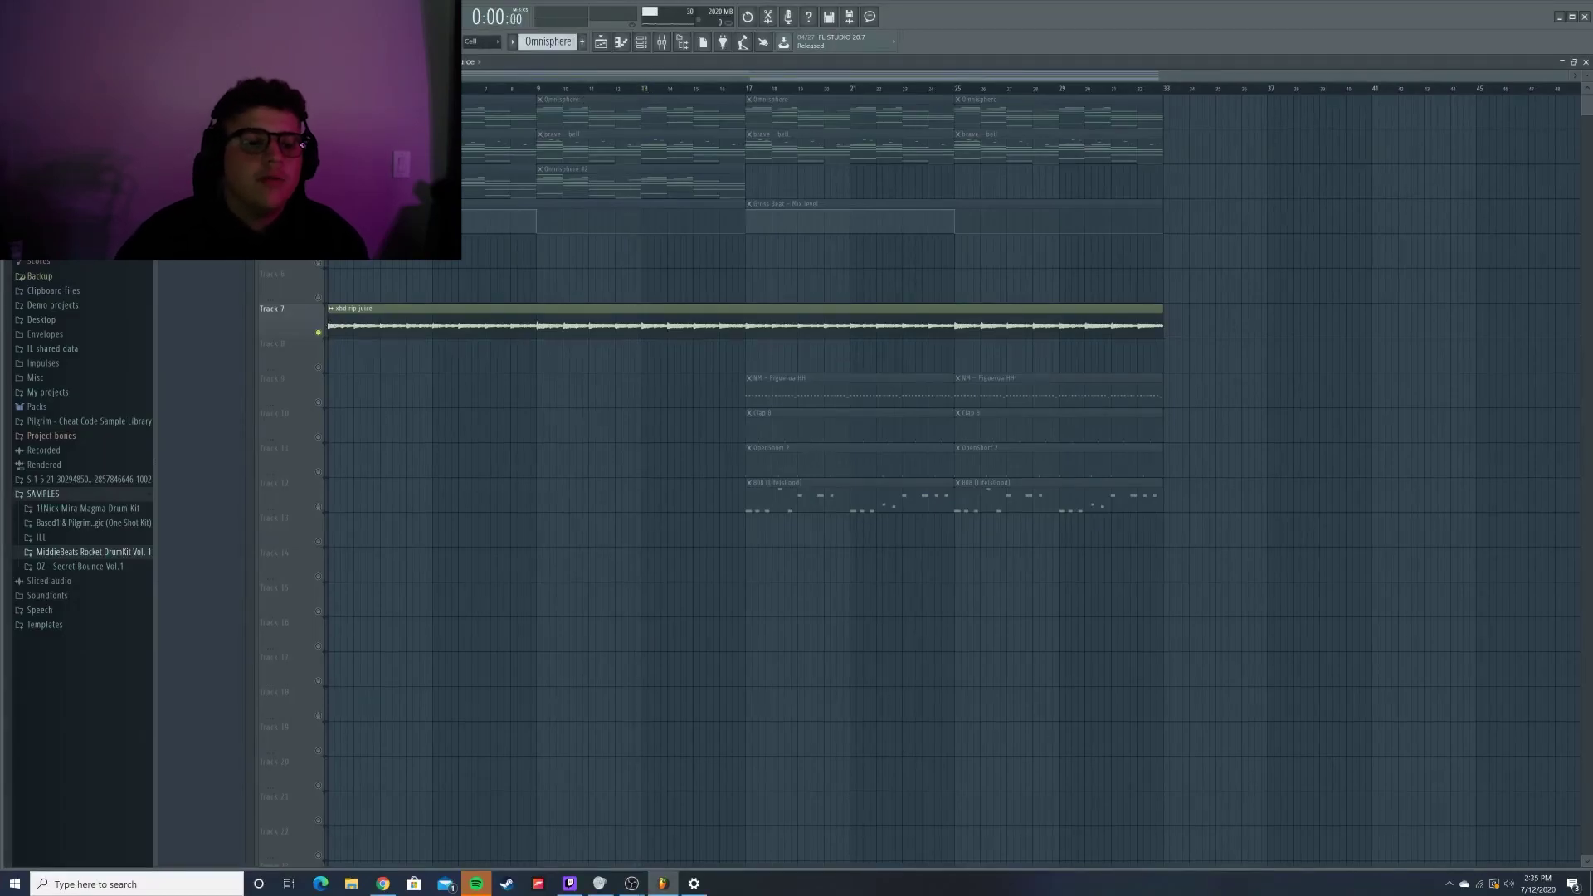
left_click(746, 87)
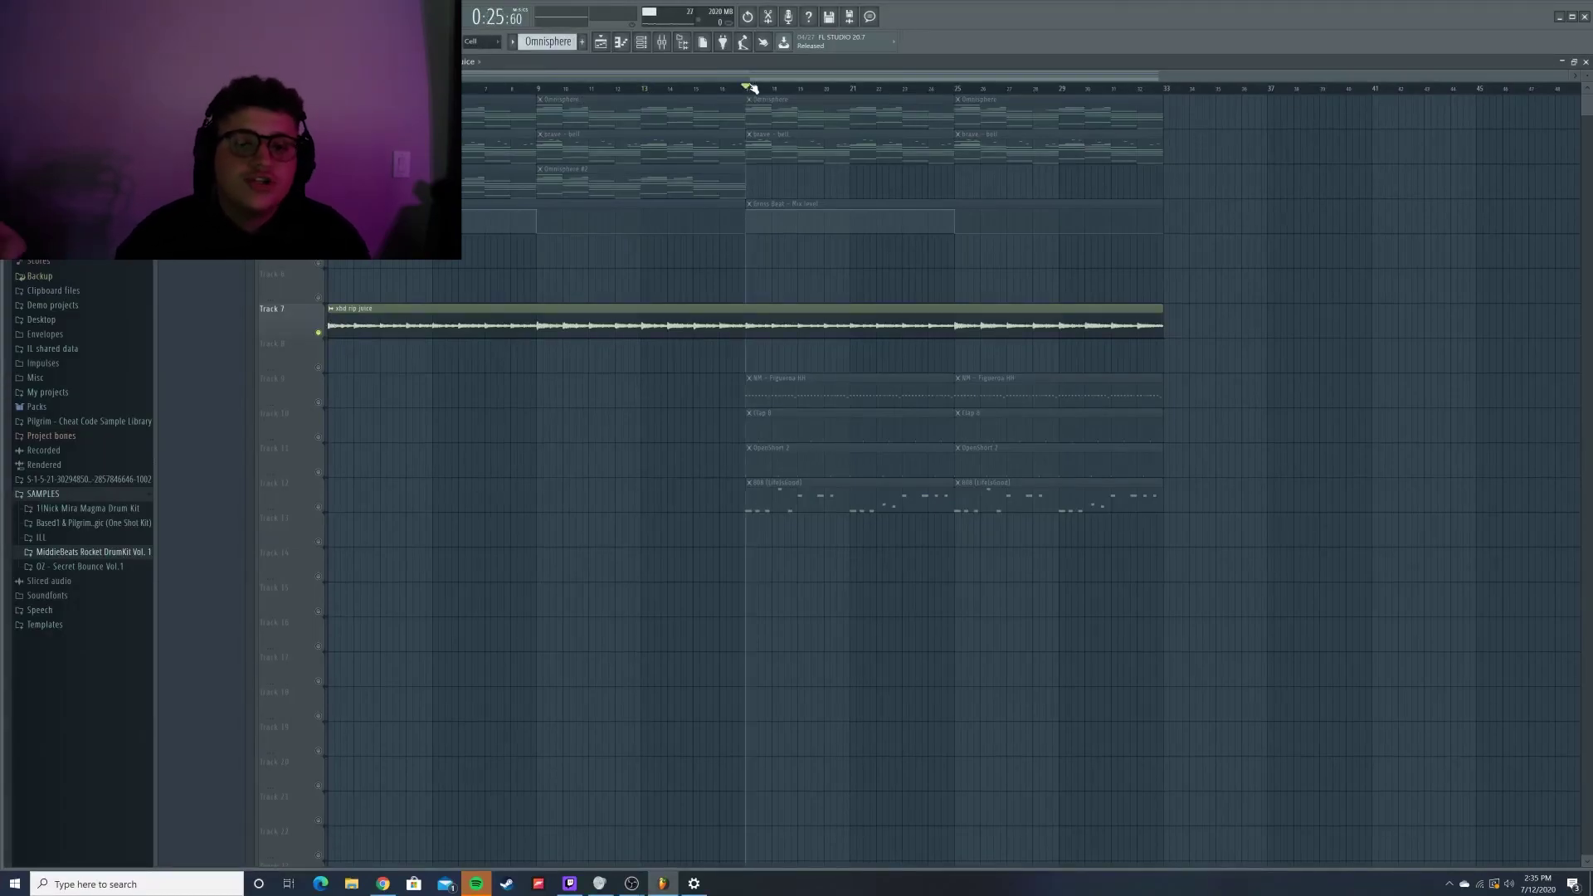